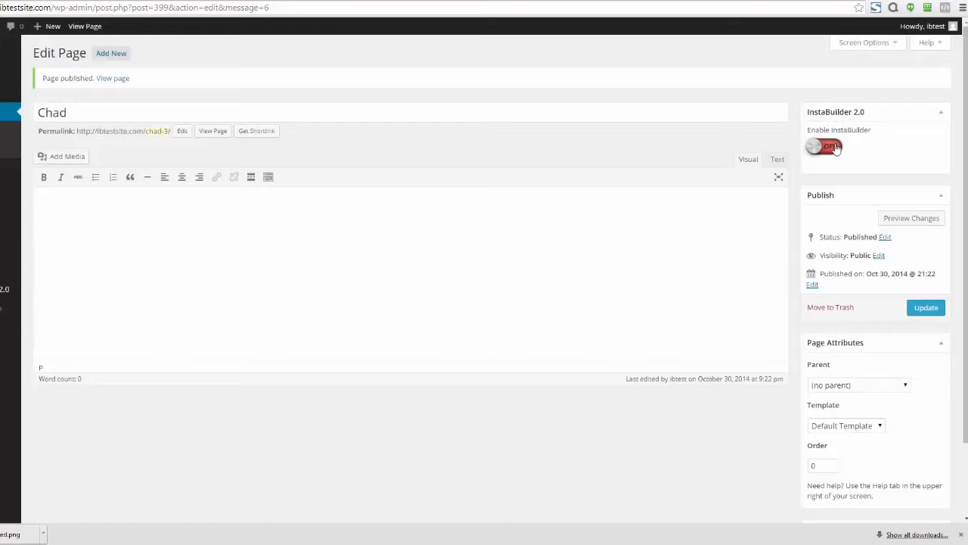
Enable InstaBuilder 2.0 for the page and launch its editor
left_click(836, 147)
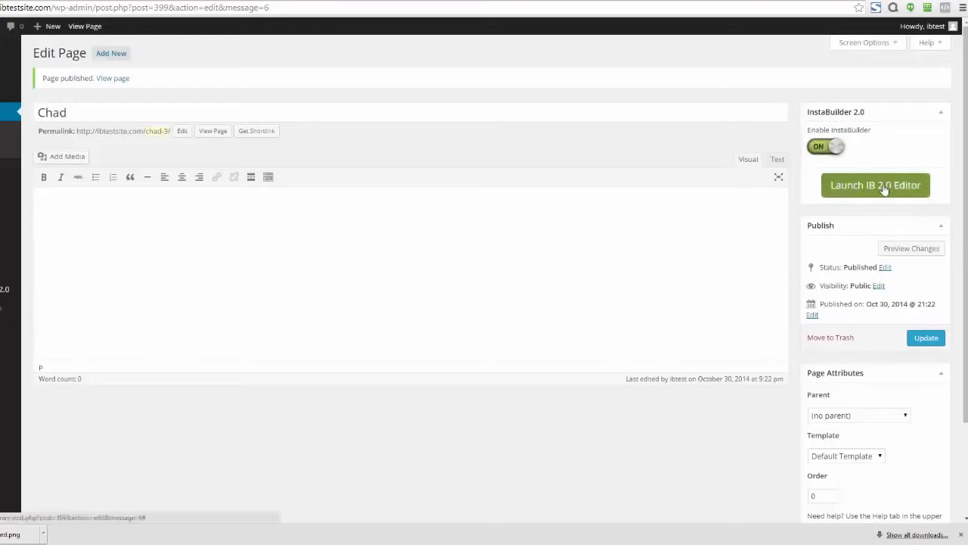
left_click(884, 189)
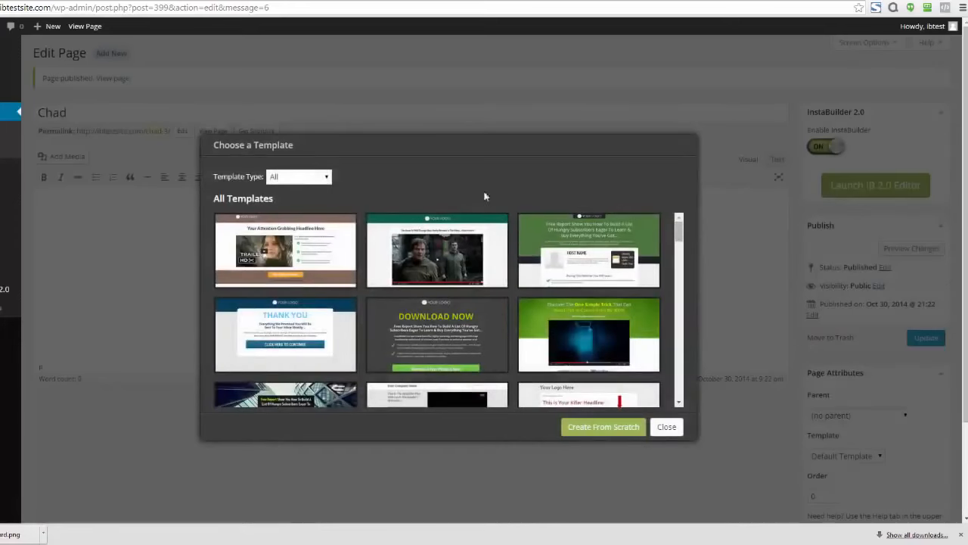
Filter the templates by the Sales Page type and choose the dark red template headed "Your Fancy Headline Goes Here..."
left_click(327, 178)
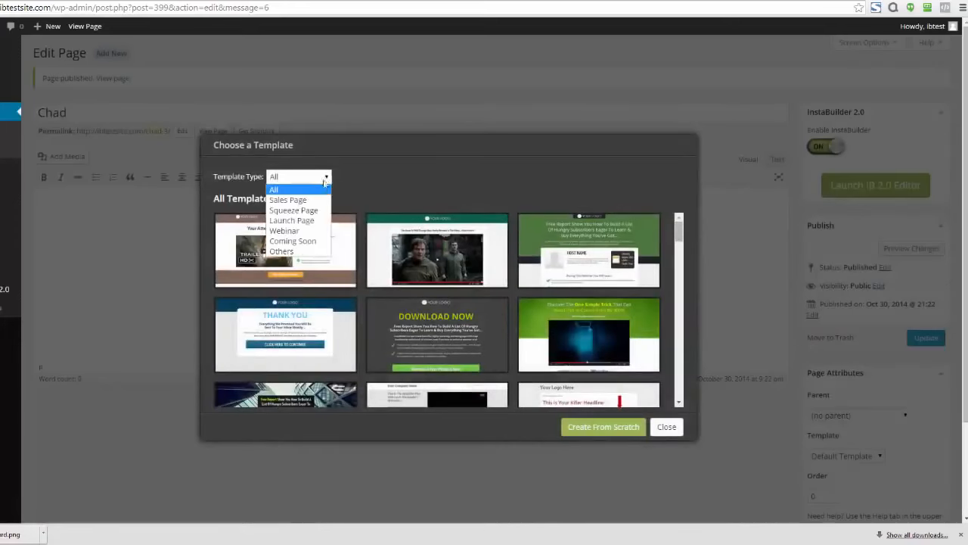
left_click(311, 251)
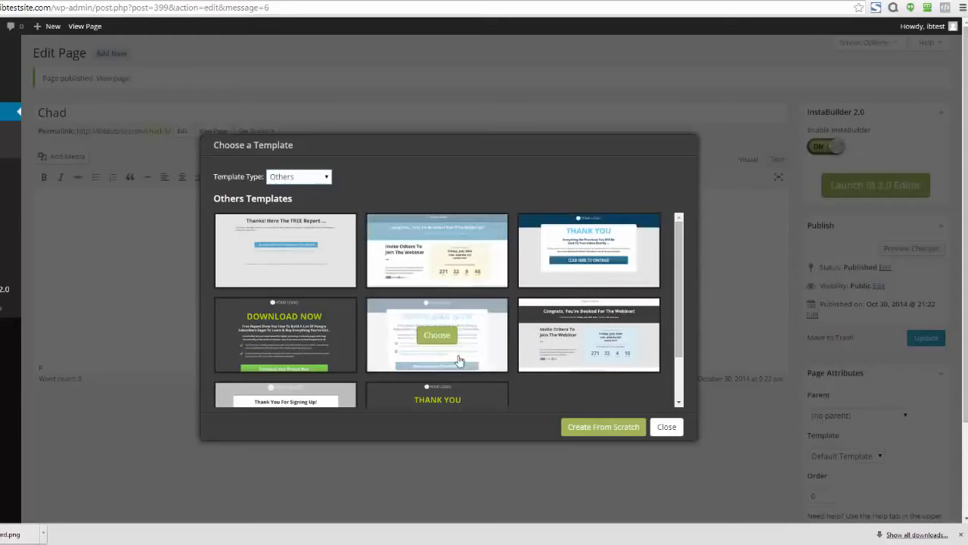
left_click(330, 178)
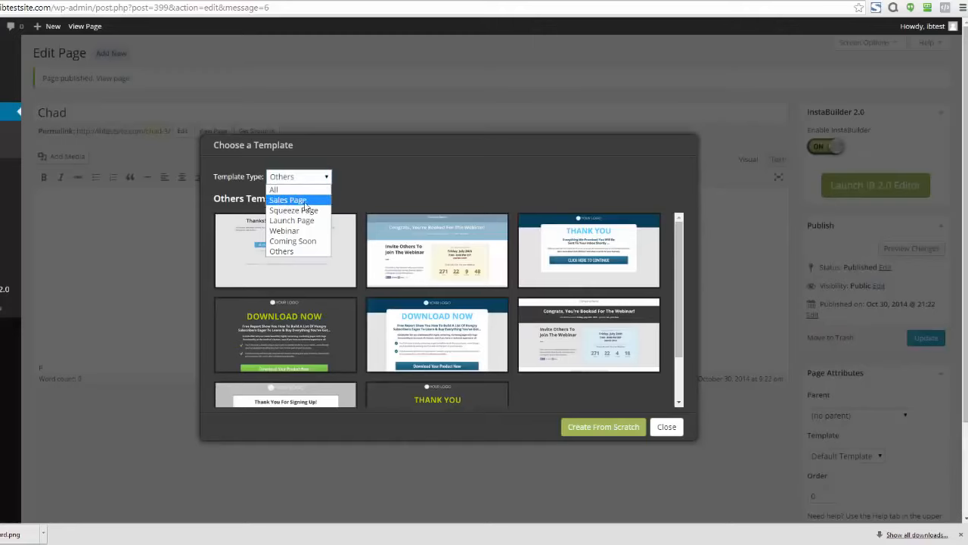
left_click(305, 201)
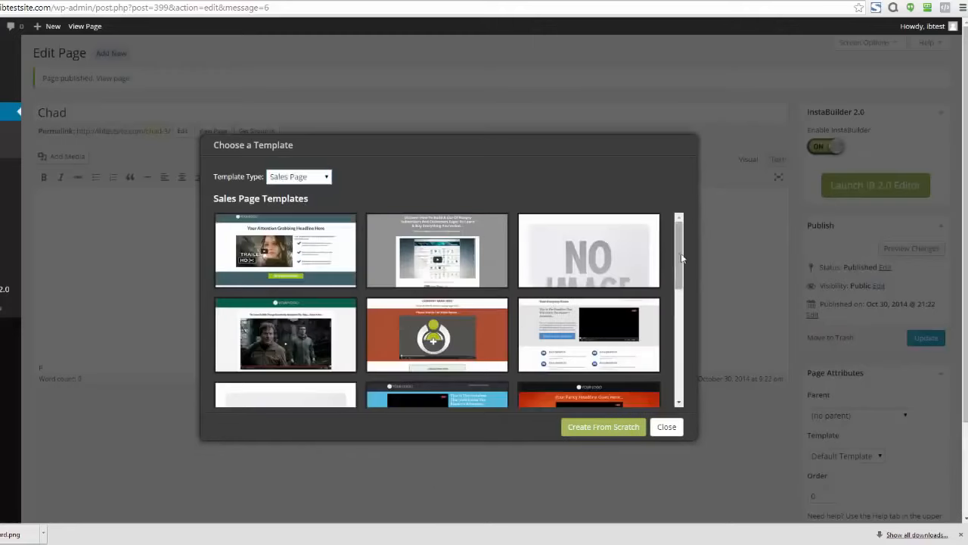
left_click_drag(679, 251, 681, 339)
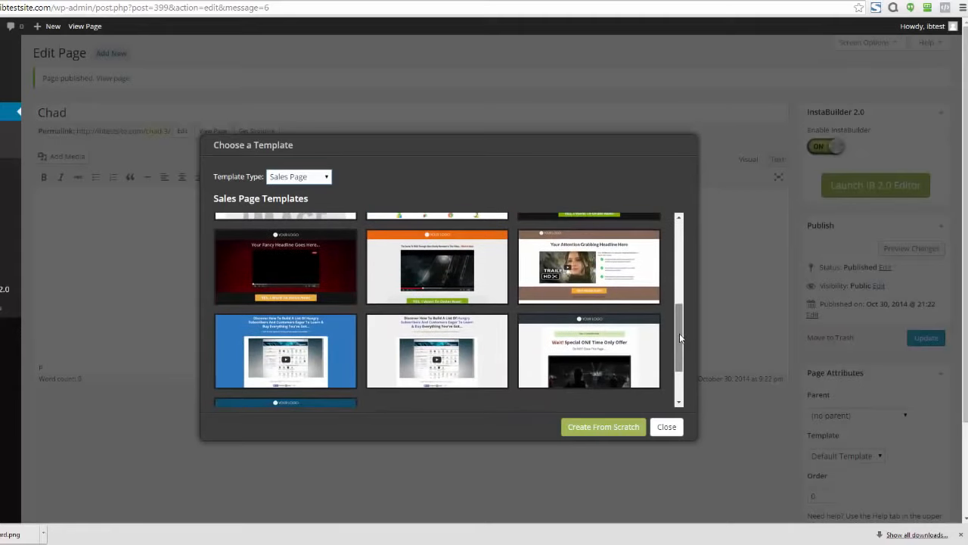
left_click(292, 270)
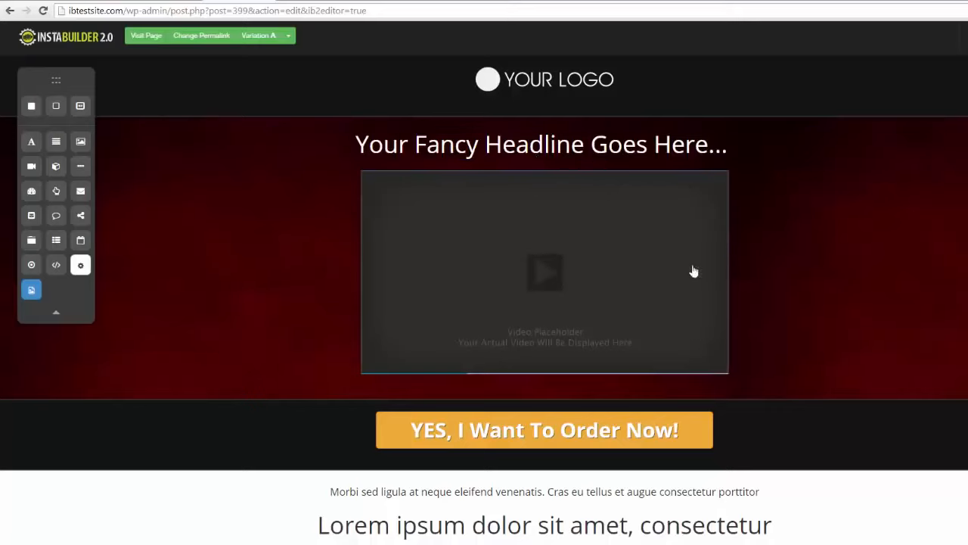
Open the settings of the video placeholder
mouse_move(699, 362)
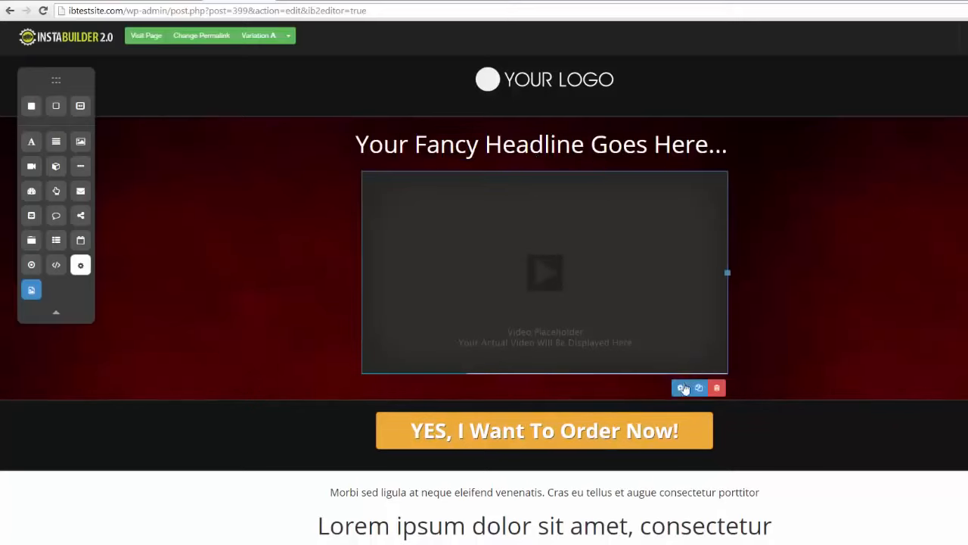
left_click(681, 387)
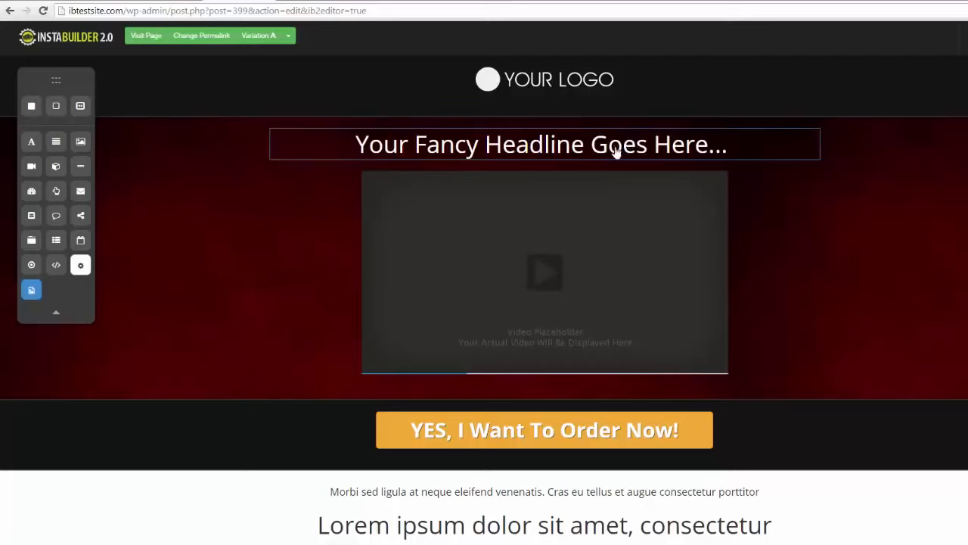
Replace the headline text above the video with "Do Change It On The Fly!"
mouse_move(681, 156)
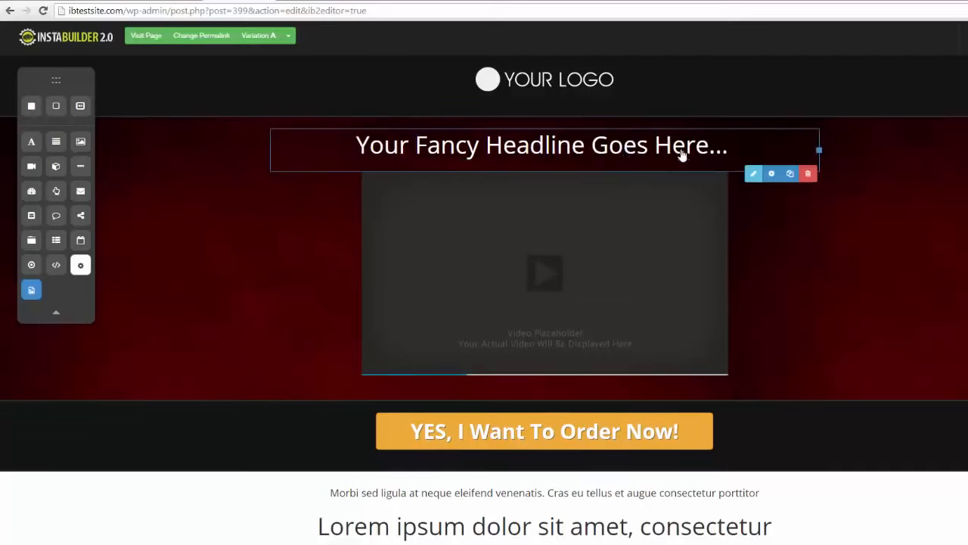
left_click(753, 175)
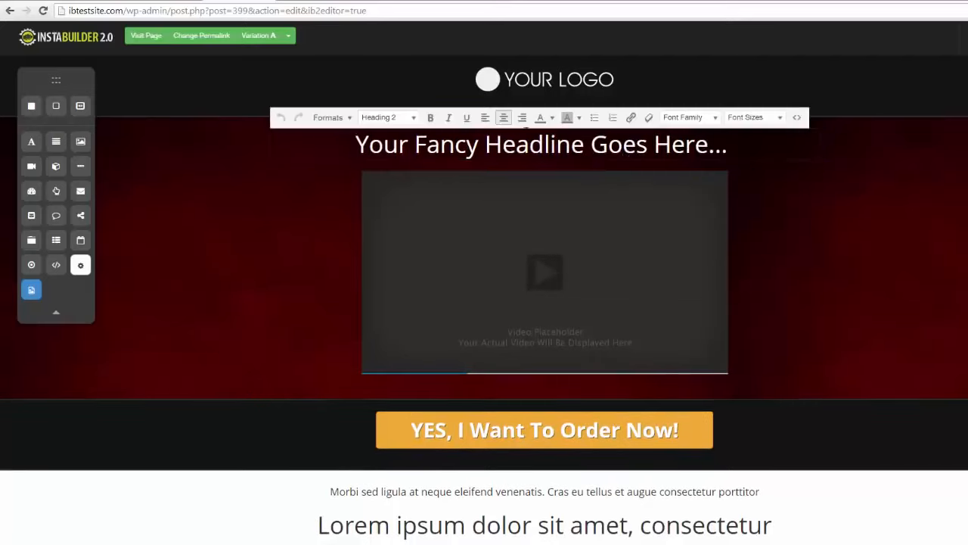
left_click_drag(734, 145, 355, 145)
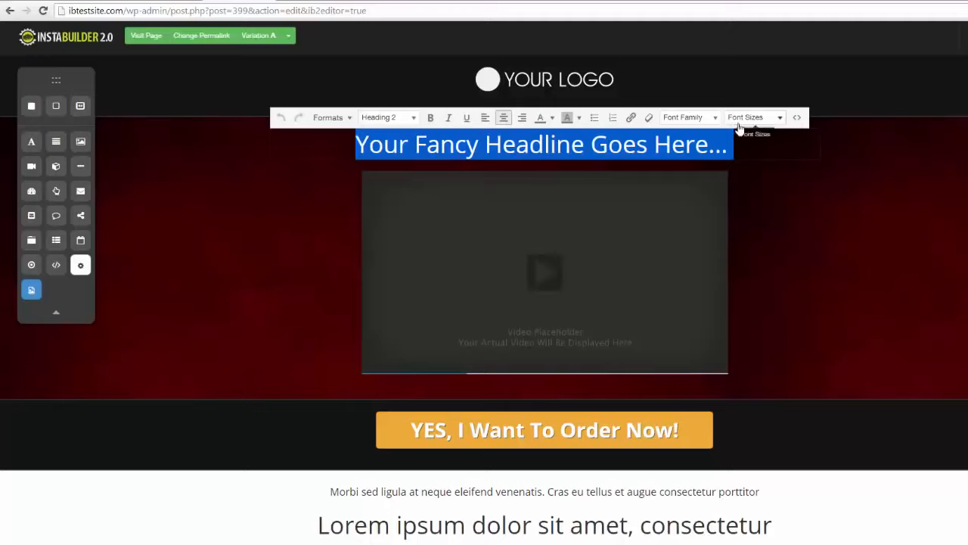
type("Do Change It O")
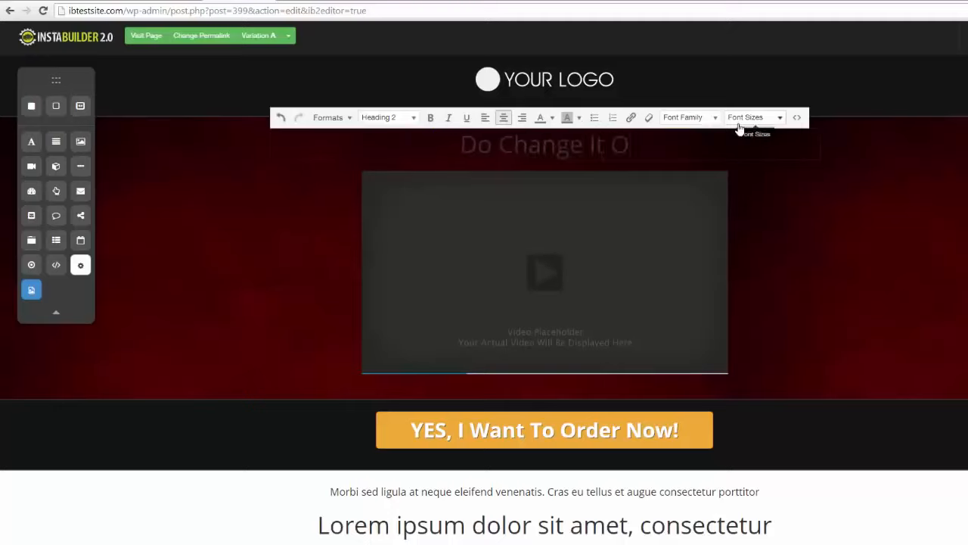
type("n The Fly!")
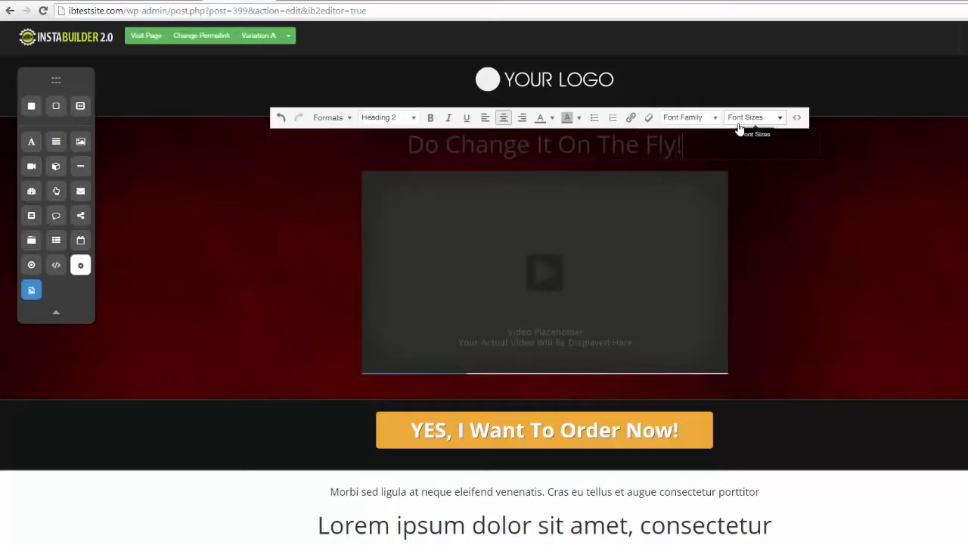
Color the headline text white and move the headline below the video placeholder
left_click_drag(684, 143, 553, 131)
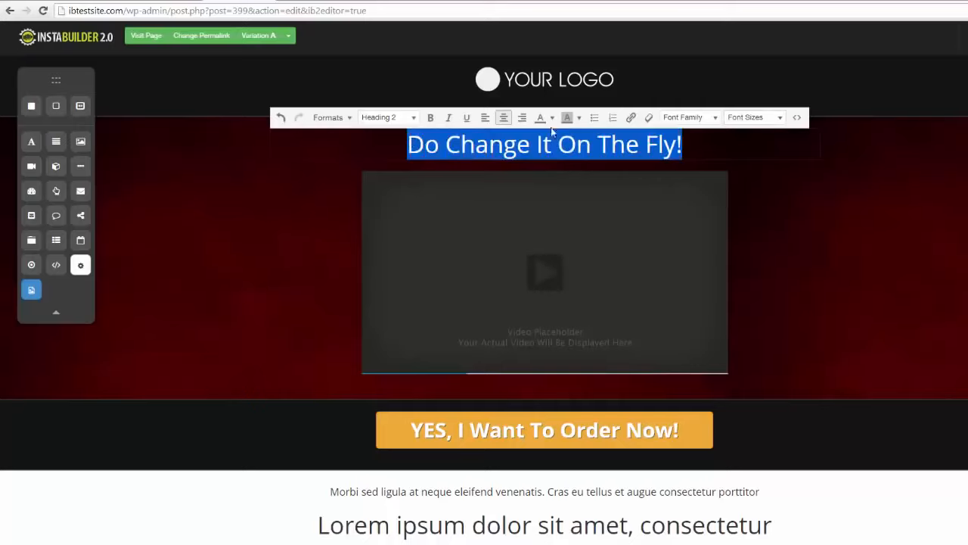
left_click(553, 117)
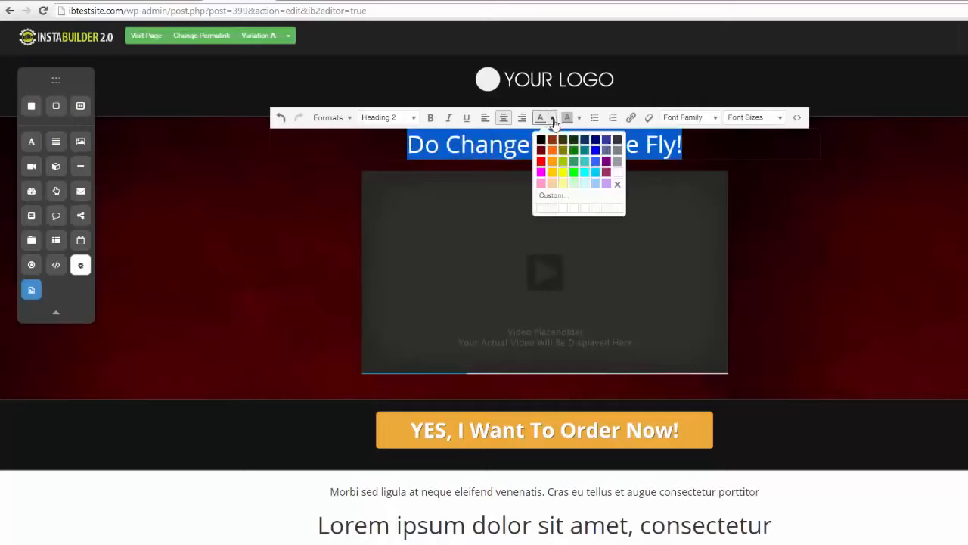
left_click(616, 173)
left_click(938, 233)
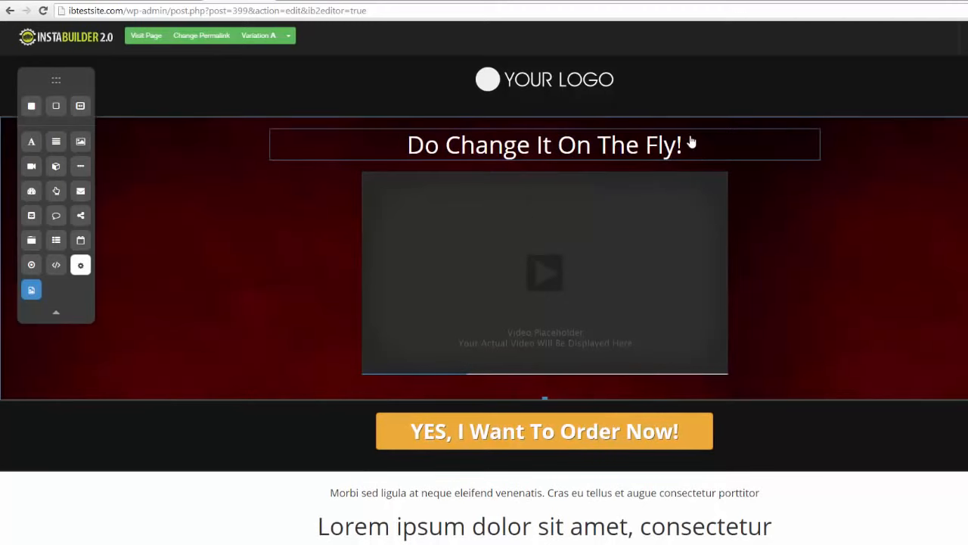
left_click_drag(690, 143, 817, 335)
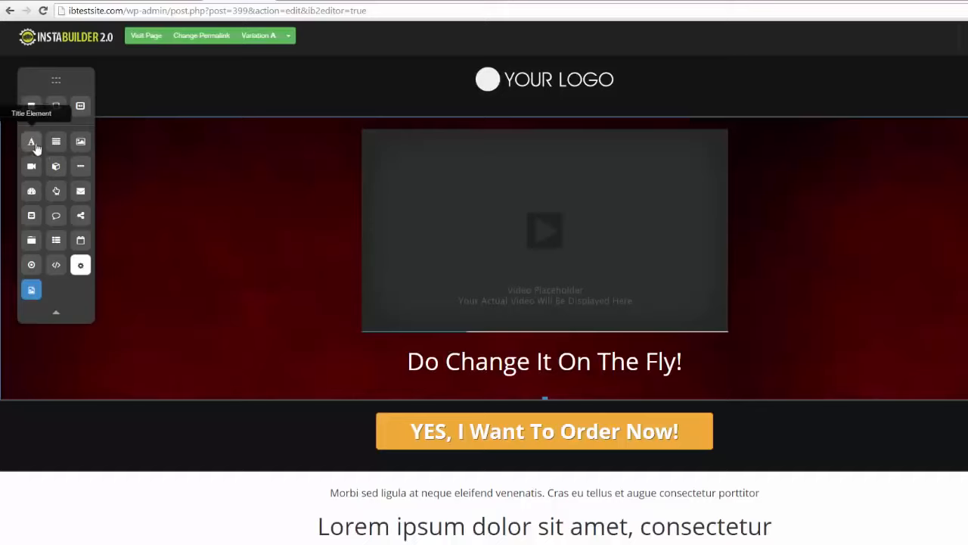
Add a title element above the video and a text element beneath that title
left_click_drag(36, 147, 471, 151)
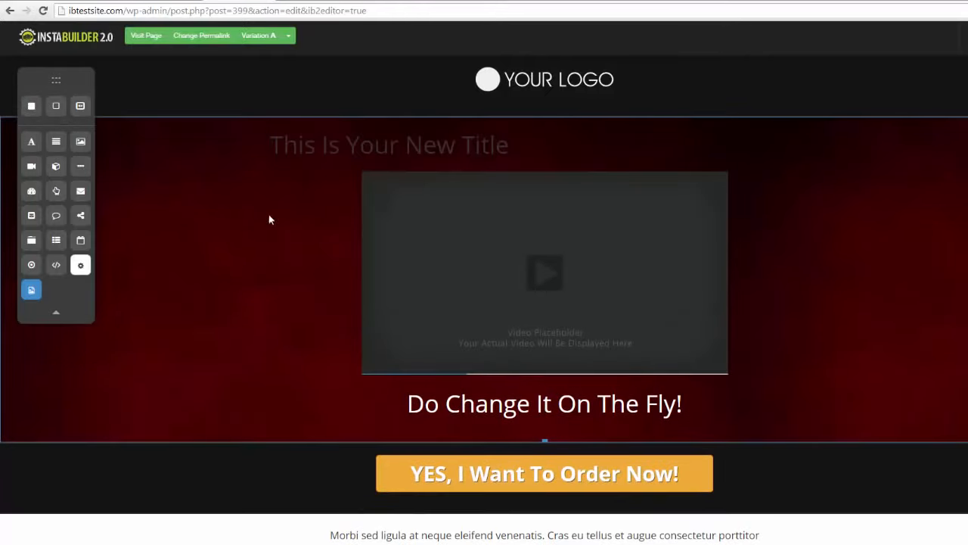
left_click_drag(61, 149, 449, 171)
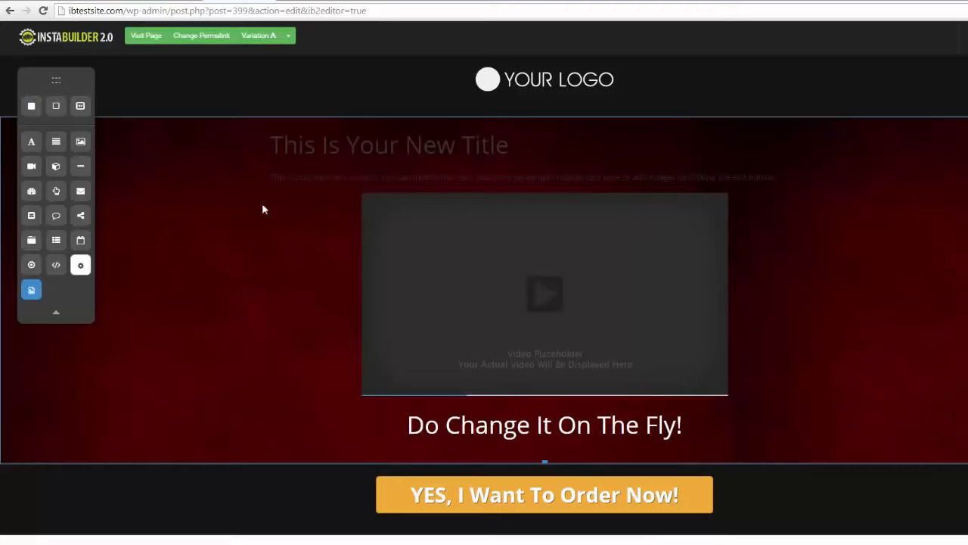
Add an image element between the new text and the video, and view its image settings
left_click_drag(75, 143, 480, 229)
mouse_move(558, 244)
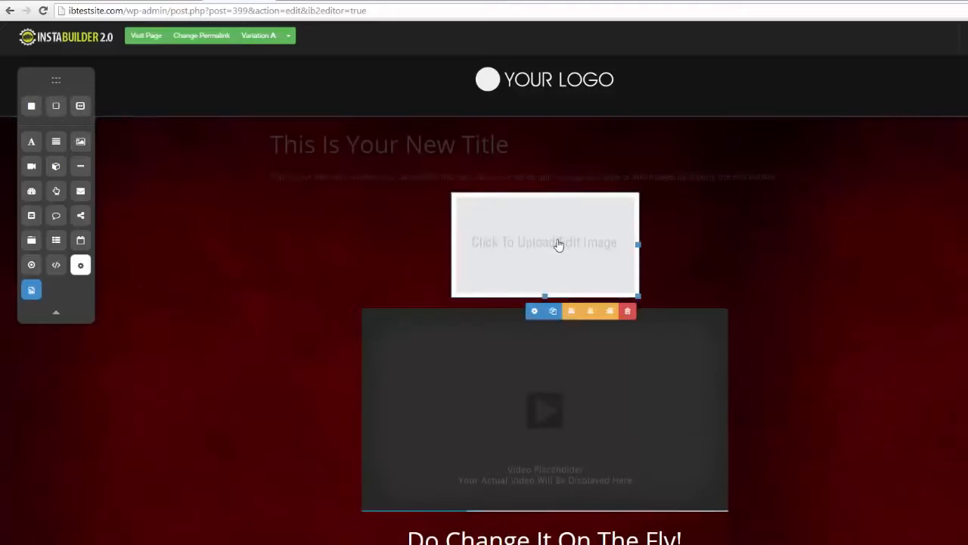
left_click(534, 311)
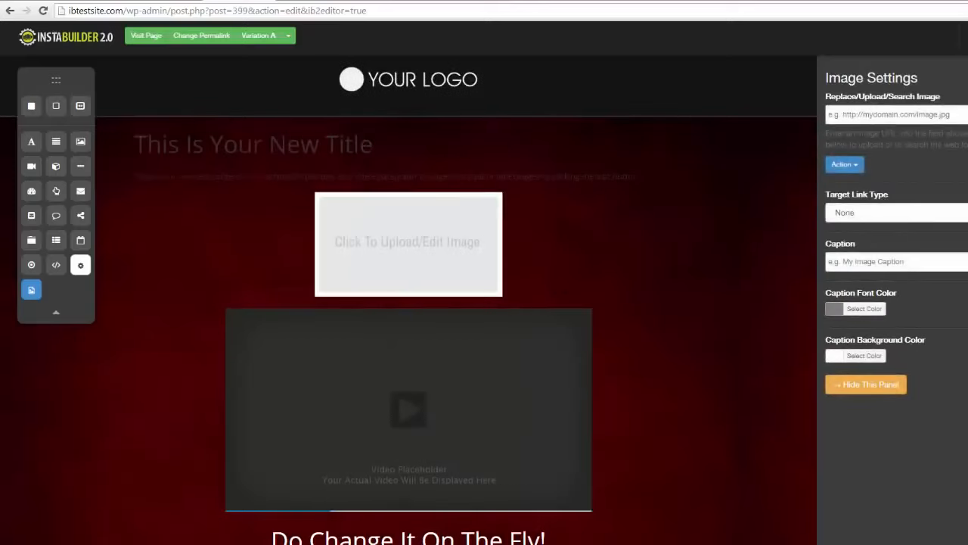
left_click(964, 78)
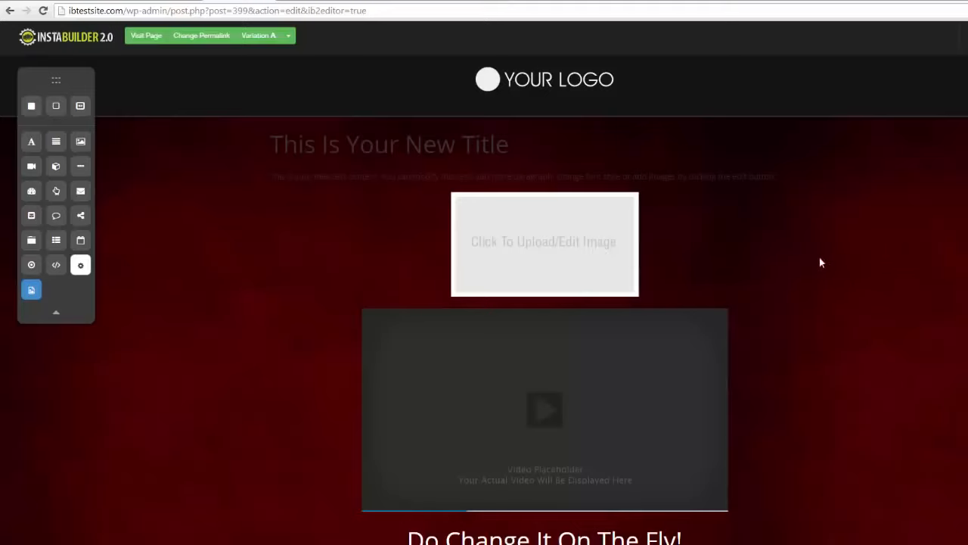
Delete the image element above the video
mouse_move(628, 244)
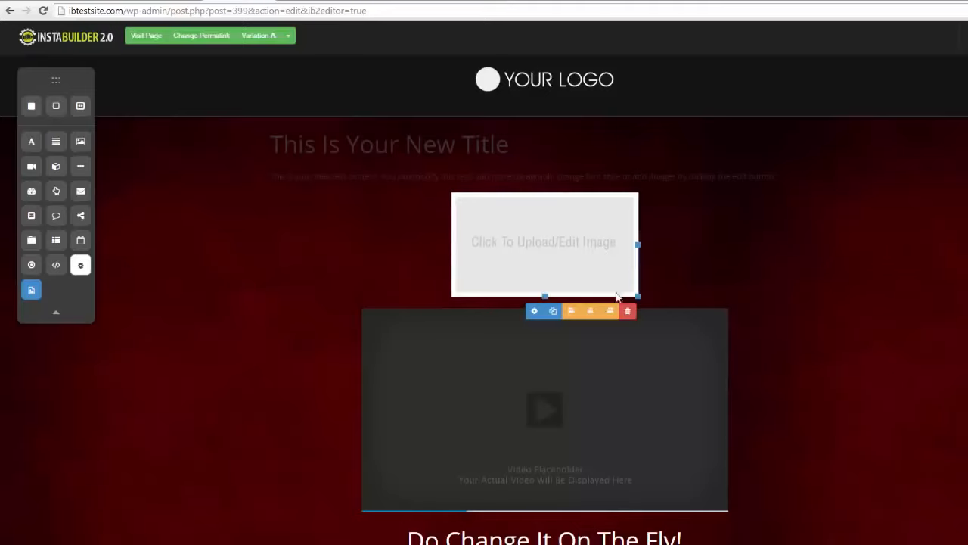
left_click(627, 315)
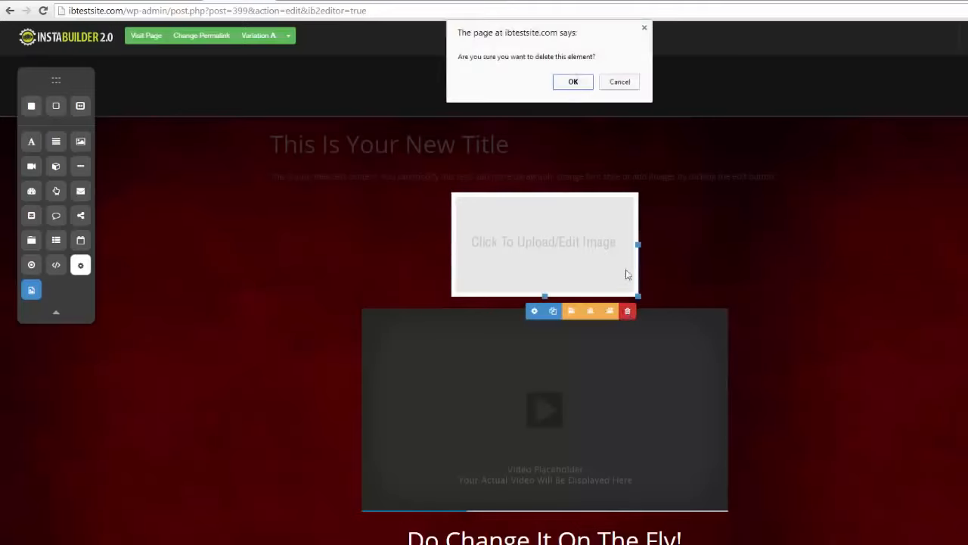
left_click(574, 81)
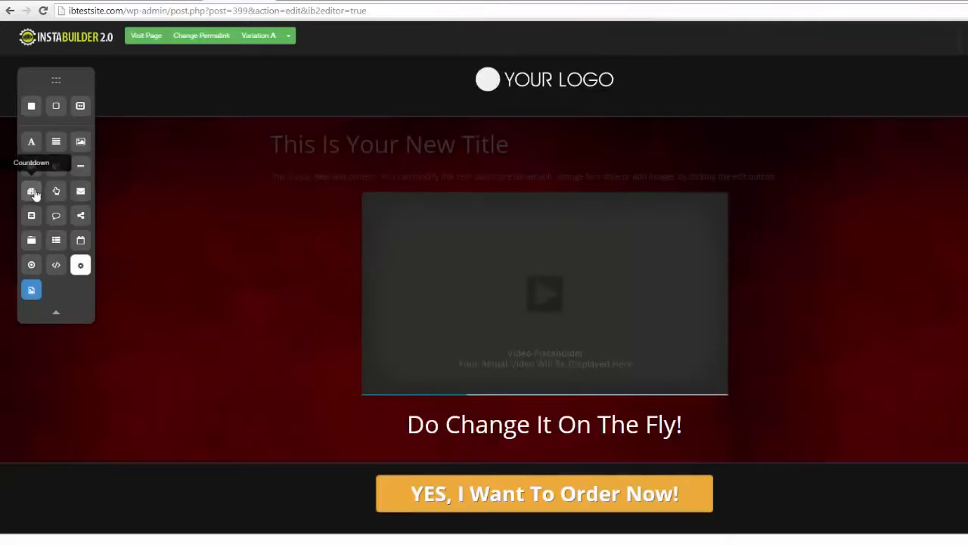
Add a countdown element beneath the new title and review its Countdown Setup settings
left_click_drag(34, 194, 507, 170)
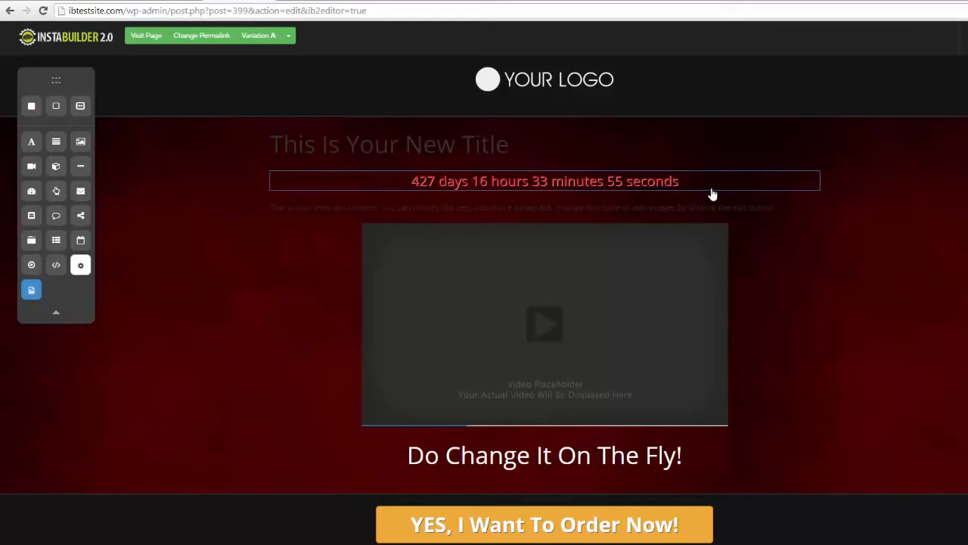
left_click(714, 203)
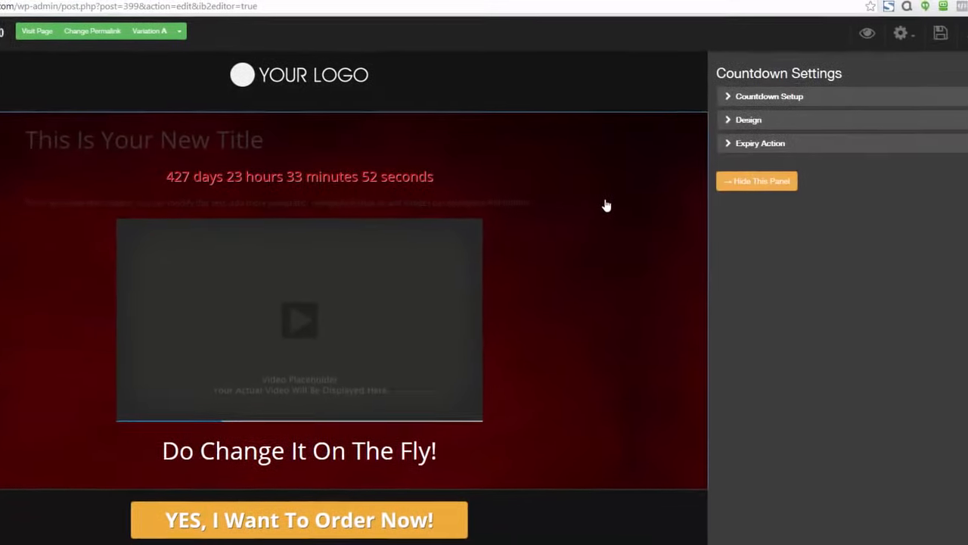
left_click(697, 98)
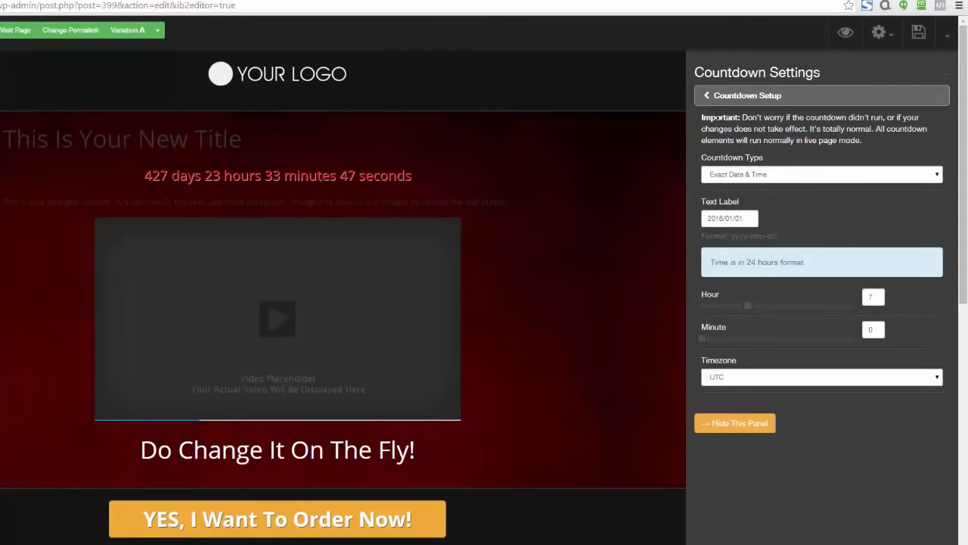
left_click(709, 97)
Try the Fancy Text and Flat Box countdown styles, and set the countdown style to Glossy Box
left_click(711, 121)
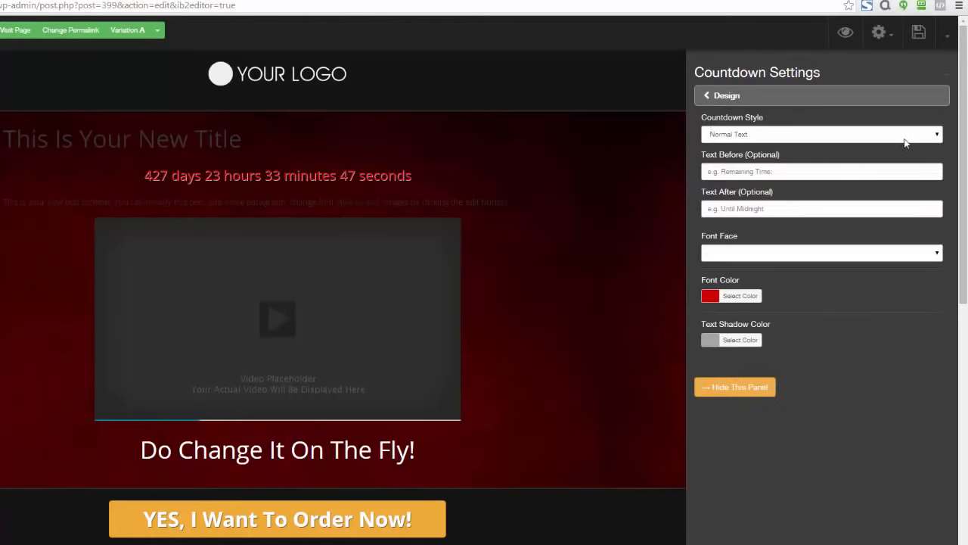
left_click(936, 134)
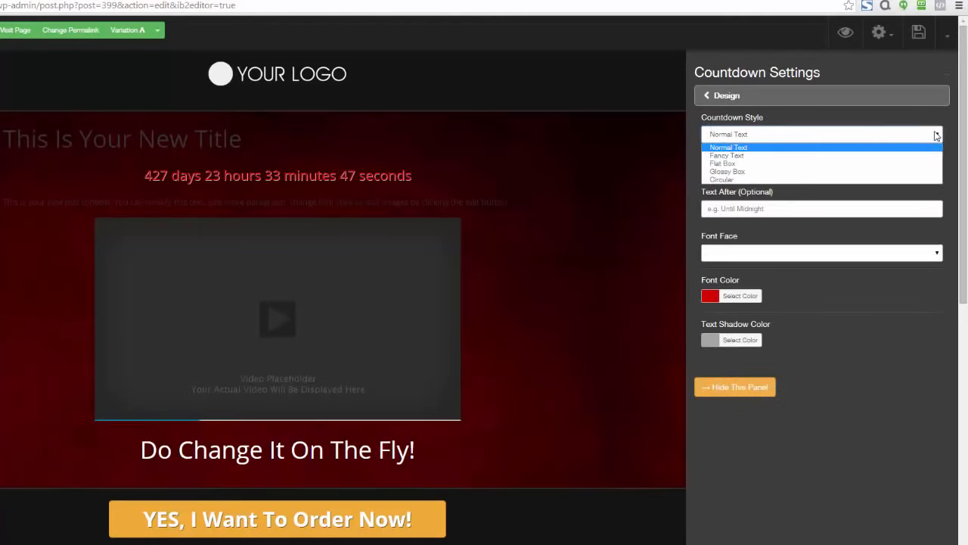
left_click(760, 156)
left_click(934, 133)
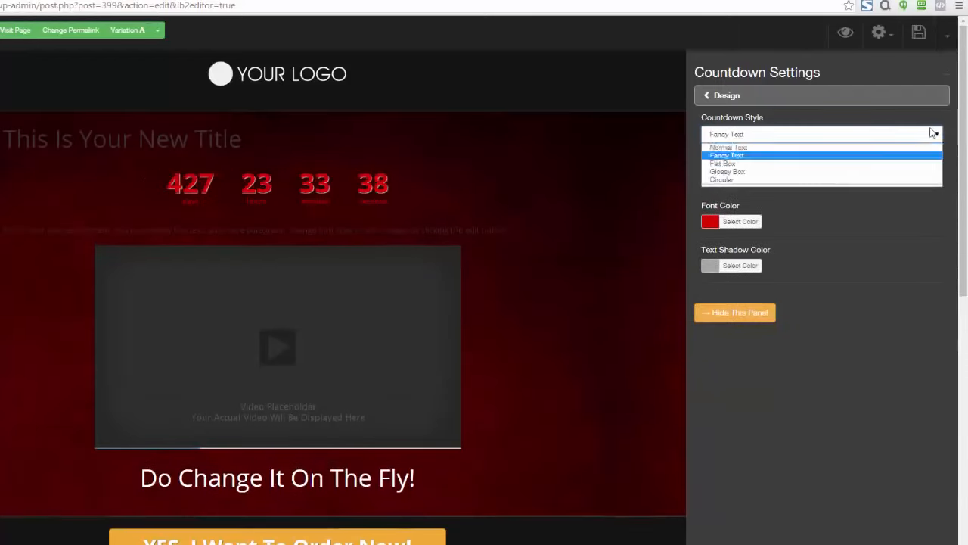
left_click(836, 163)
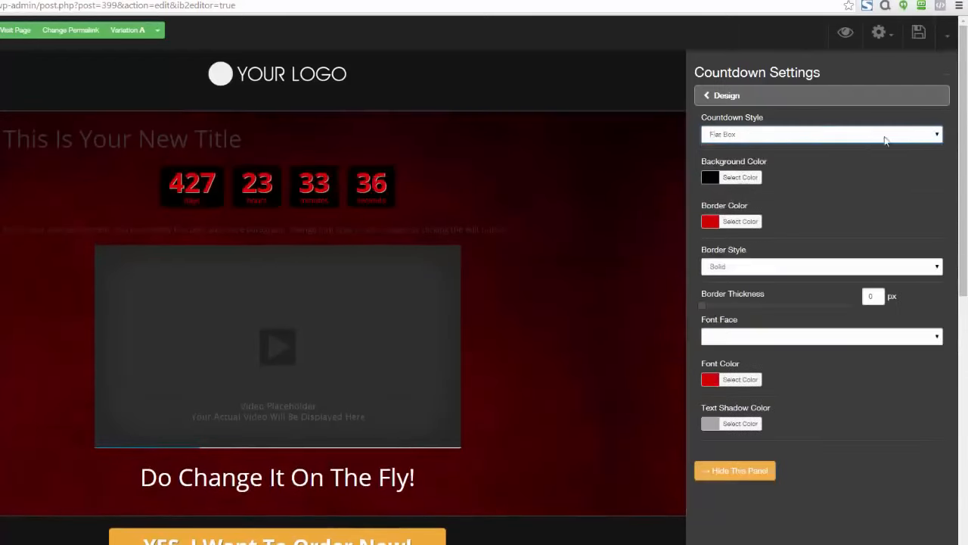
left_click(913, 138)
left_click(863, 172)
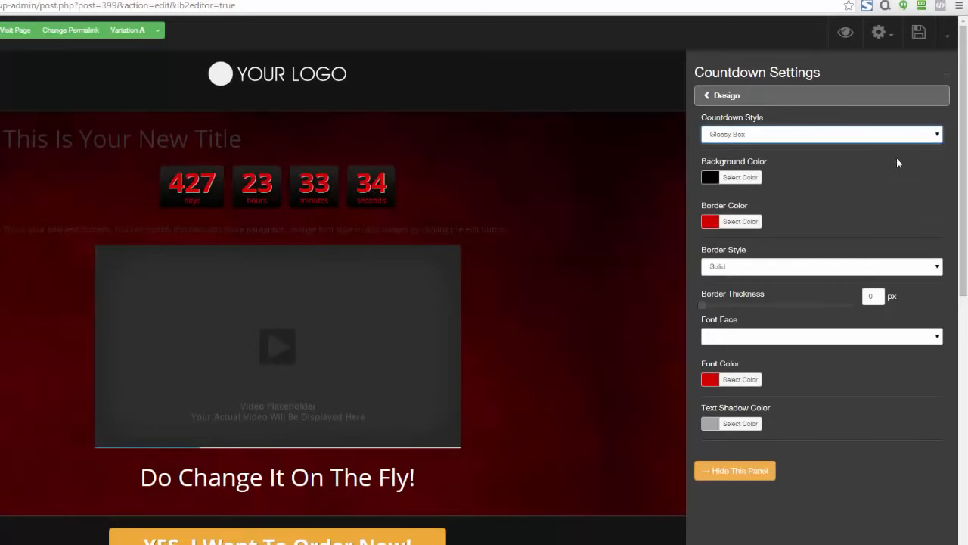
Set the countdown style to Circular and its font color to off-white #f9f9f9
left_click(938, 135)
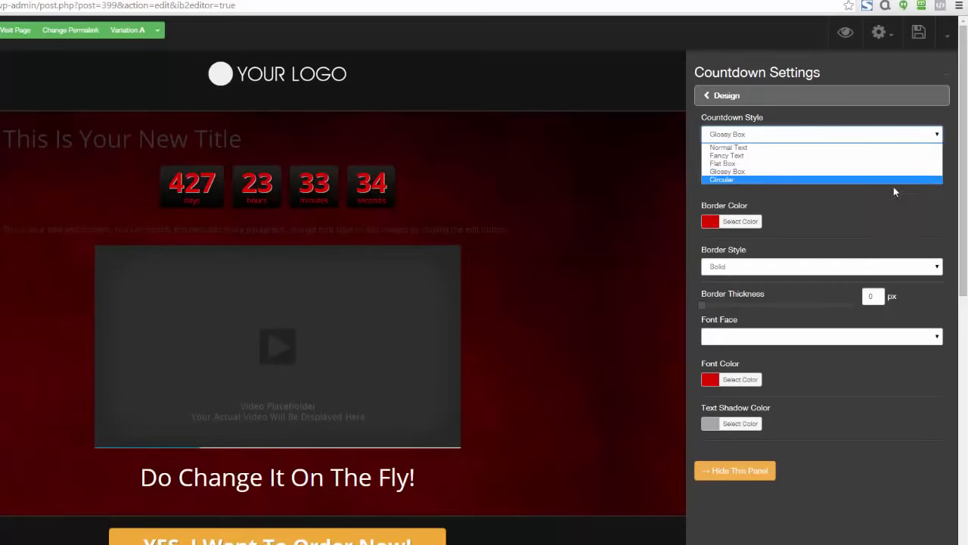
left_click(883, 180)
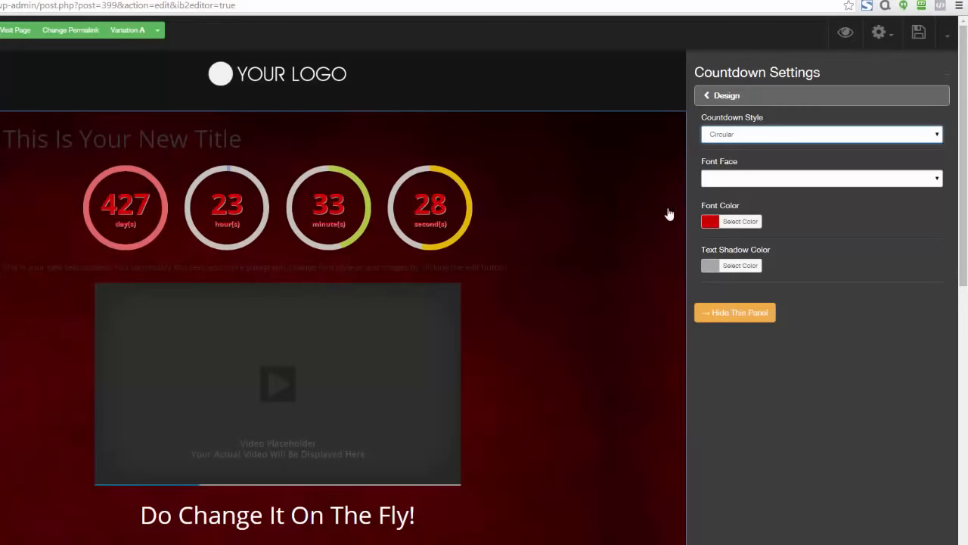
left_click(710, 221)
left_click(707, 247)
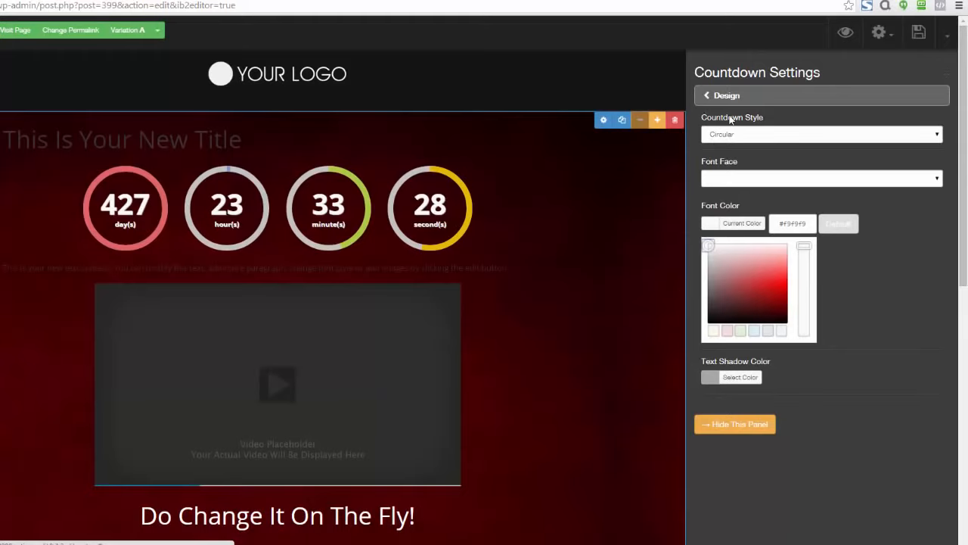
Set the countdown style to Flat Box and its background color to very dark red #1e0000
left_click(938, 136)
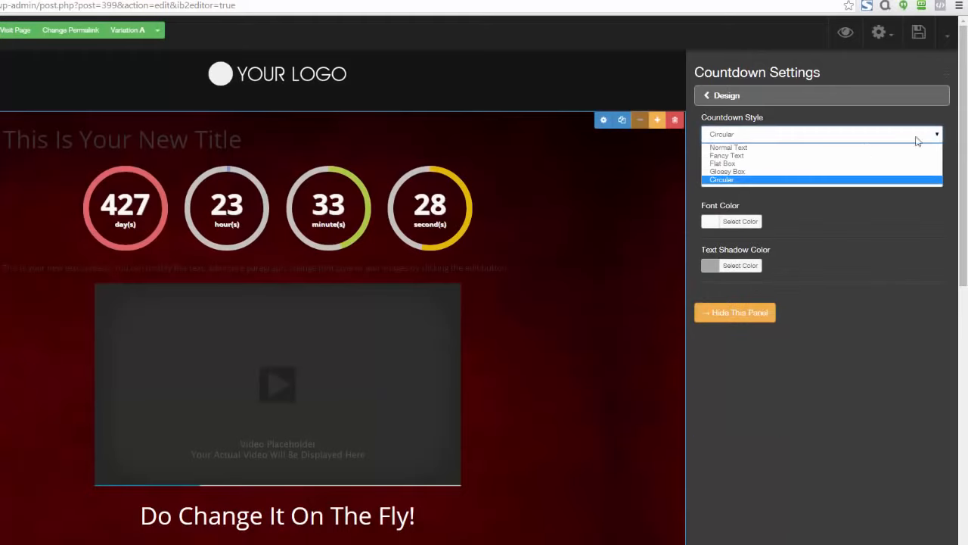
left_click(825, 164)
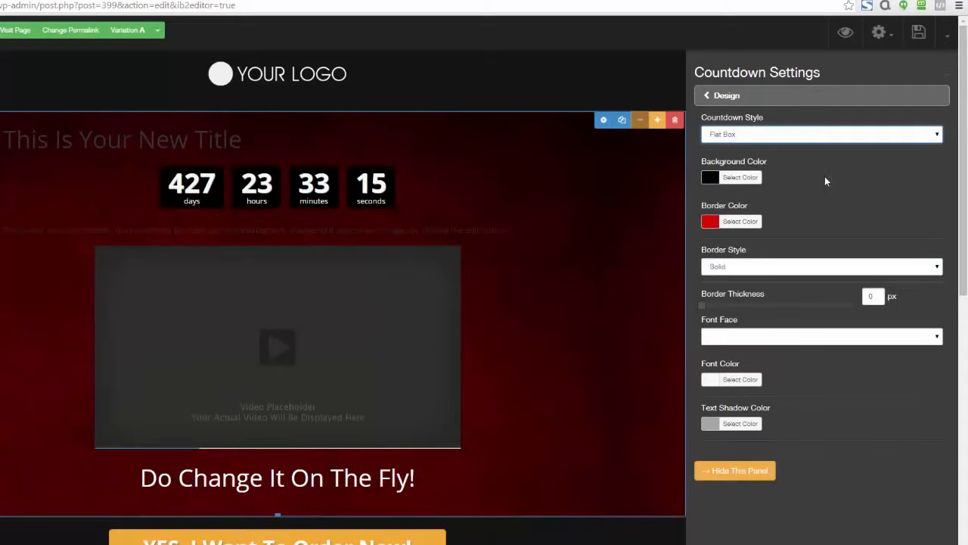
left_click(712, 180)
mouse_move(733, 261)
left_mouse_down()
mouse_move(767, 226)
mouse_move(780, 242)
mouse_move(726, 247)
mouse_move(749, 222)
mouse_move(780, 229)
mouse_move(763, 246)
mouse_move(785, 262)
mouse_move(780, 235)
mouse_move(759, 222)
mouse_move(759, 249)
mouse_move(787, 291)
left_mouse_up()
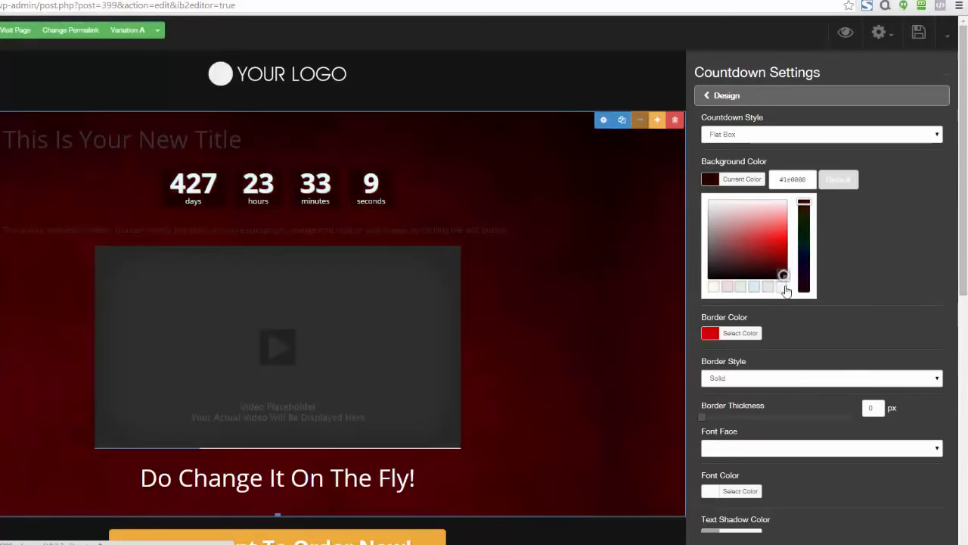
left_click(740, 311)
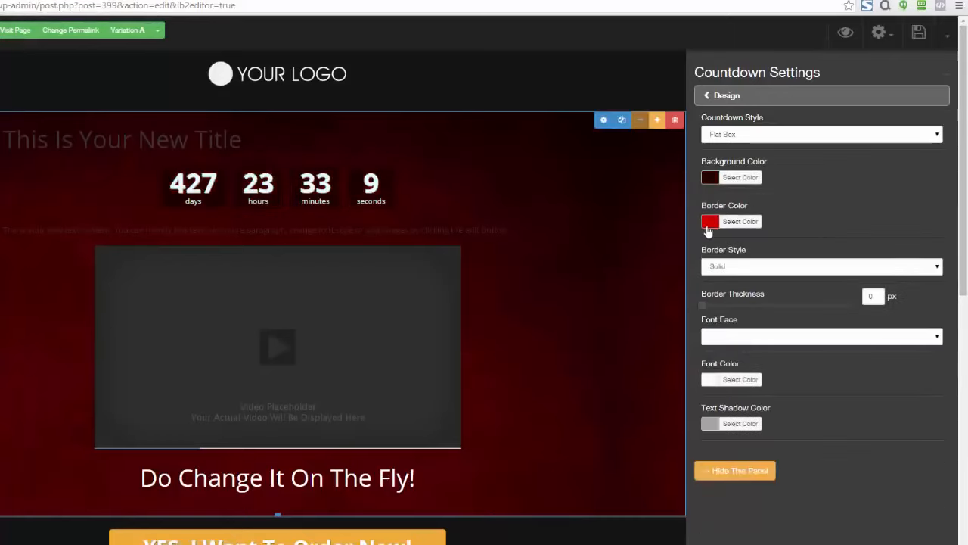
Review the action types available for the countdown's Expiry Action
left_click(708, 97)
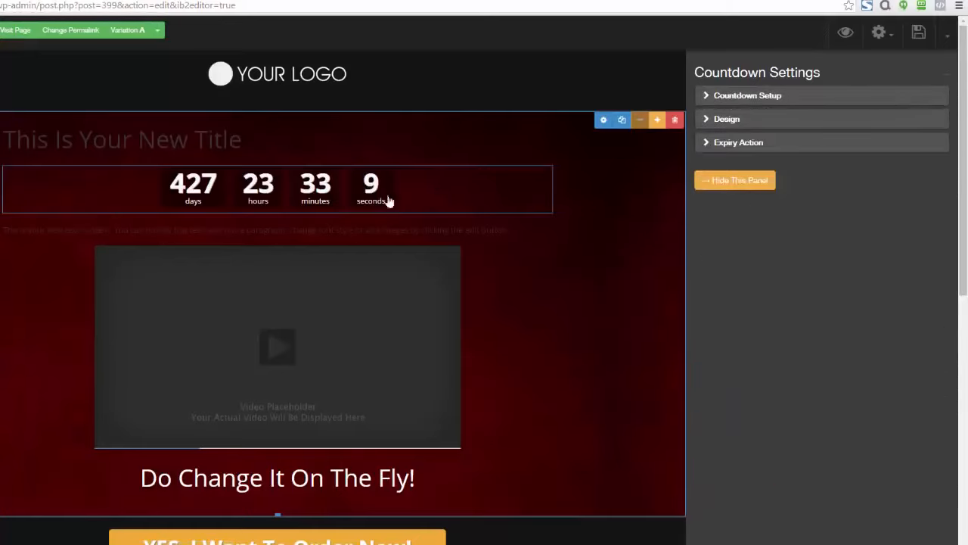
left_click(703, 144)
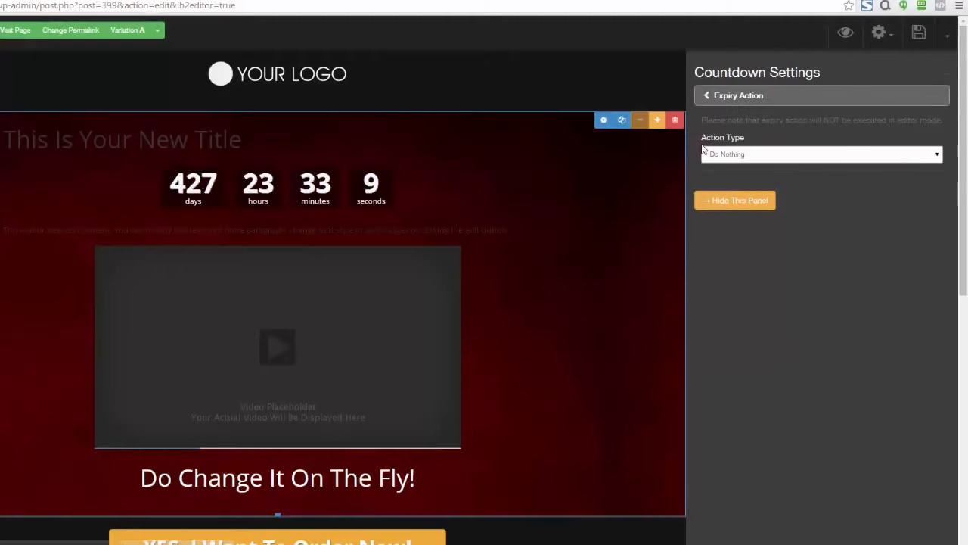
left_click(936, 155)
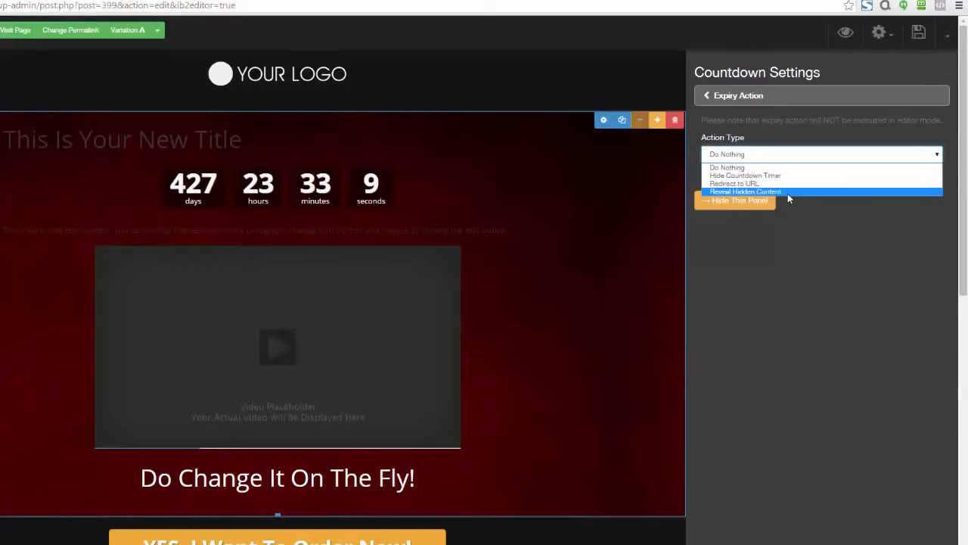
left_click(791, 234)
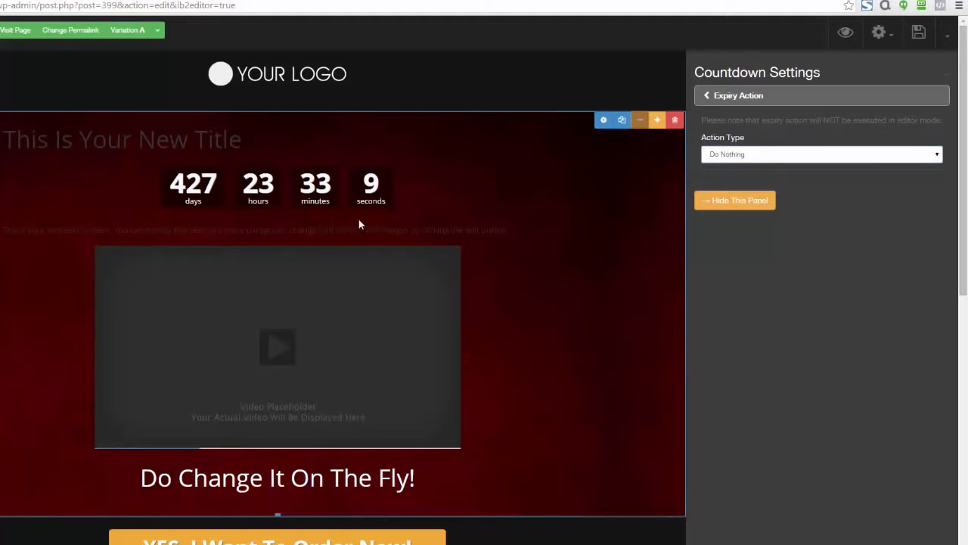
Delete the countdown element beneath the new title
left_click(943, 80)
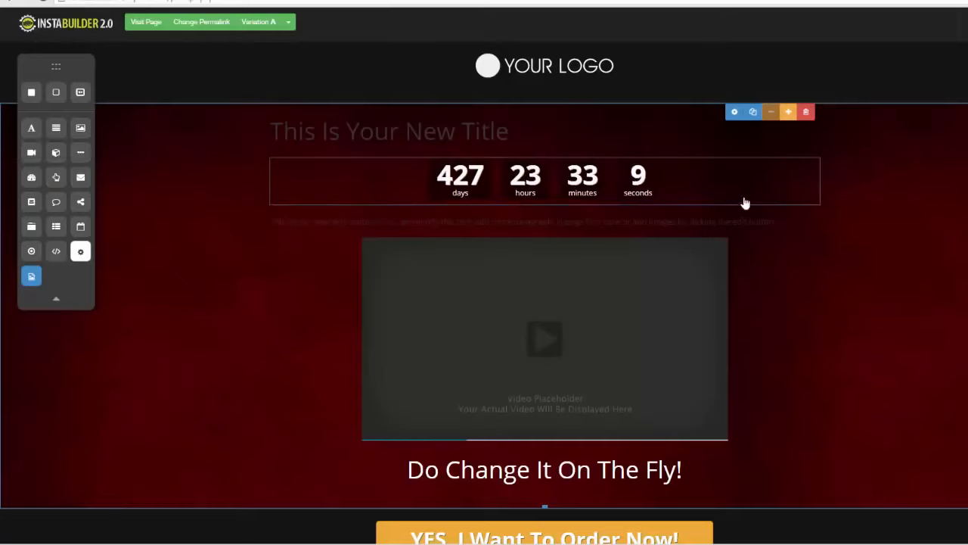
left_click(807, 219)
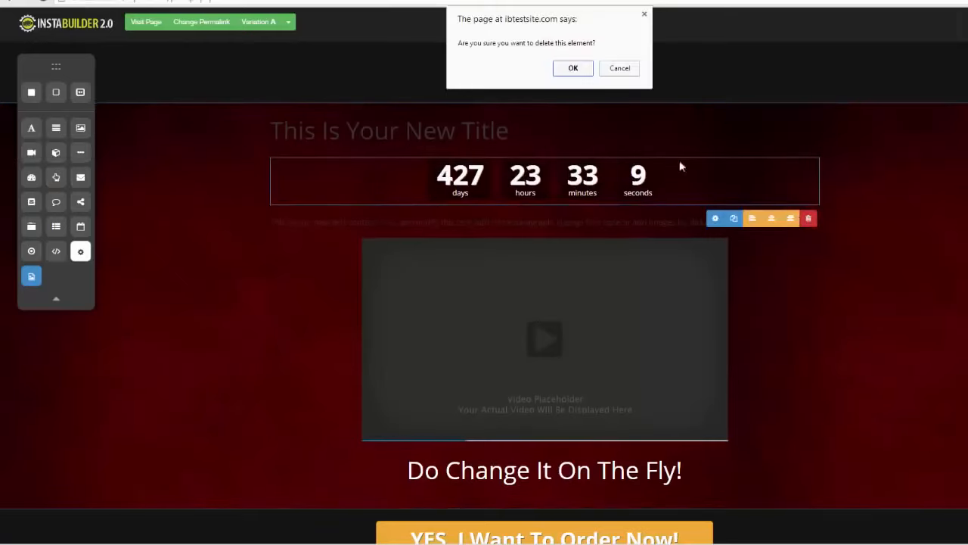
left_click(573, 68)
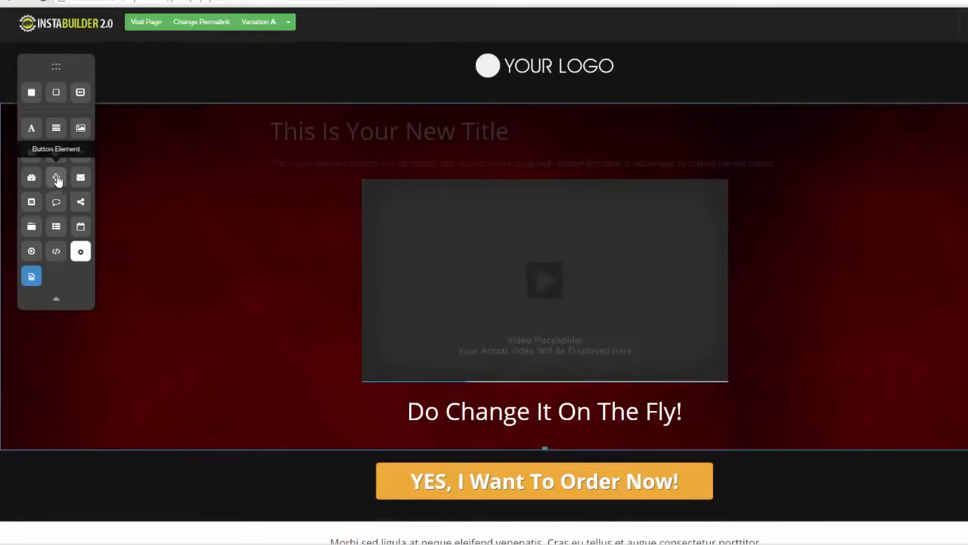
Add a button element beneath the new title and view its Button Text settings
left_click_drag(57, 180, 477, 173)
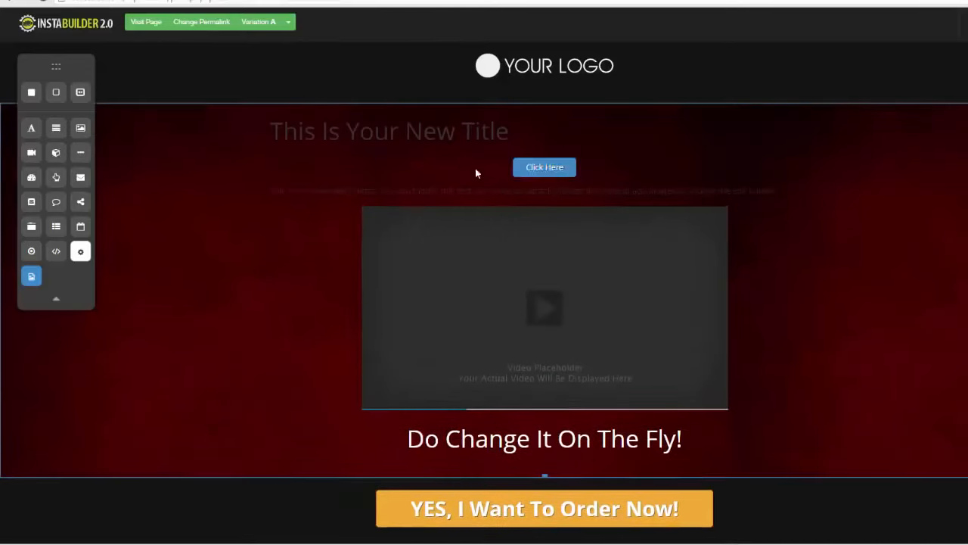
left_click(564, 175)
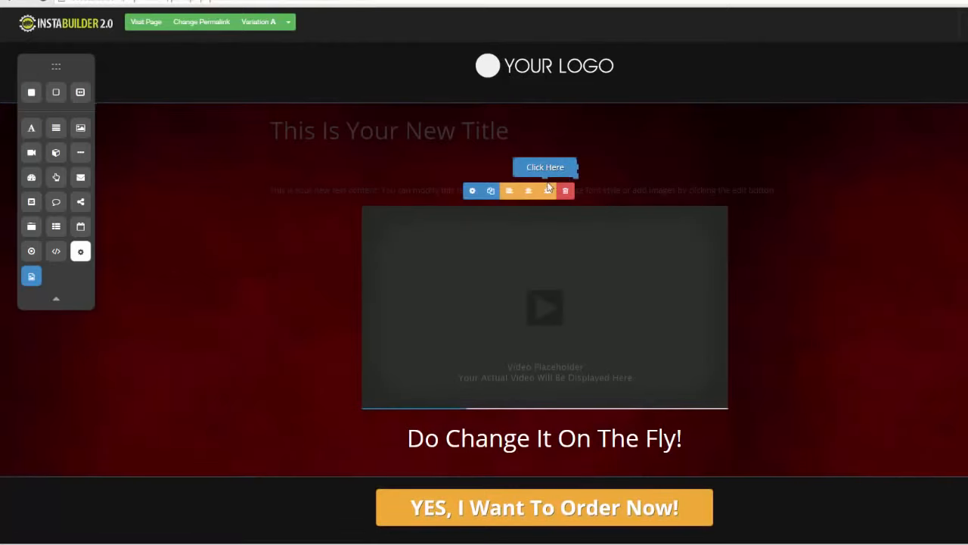
left_click(472, 190)
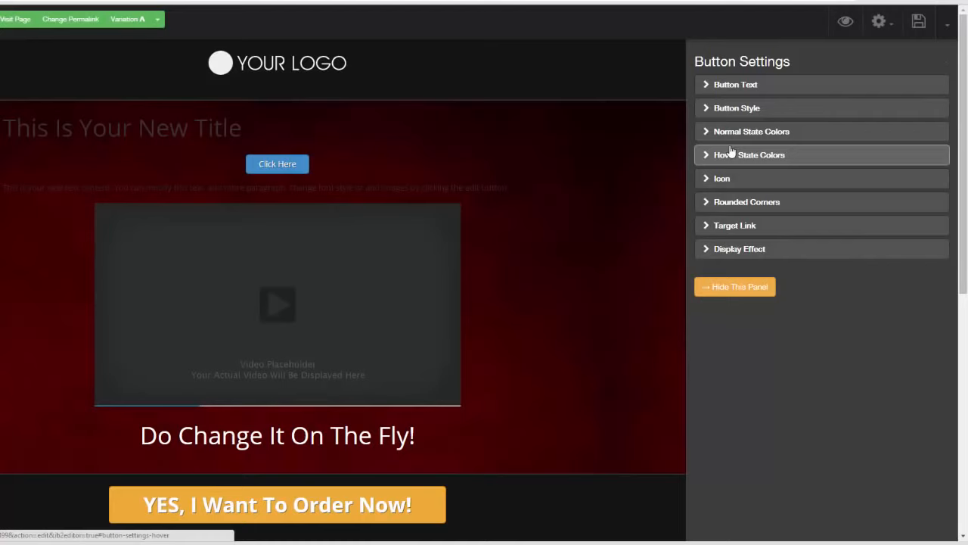
left_click(709, 87)
left_click_drag(759, 121, 689, 129)
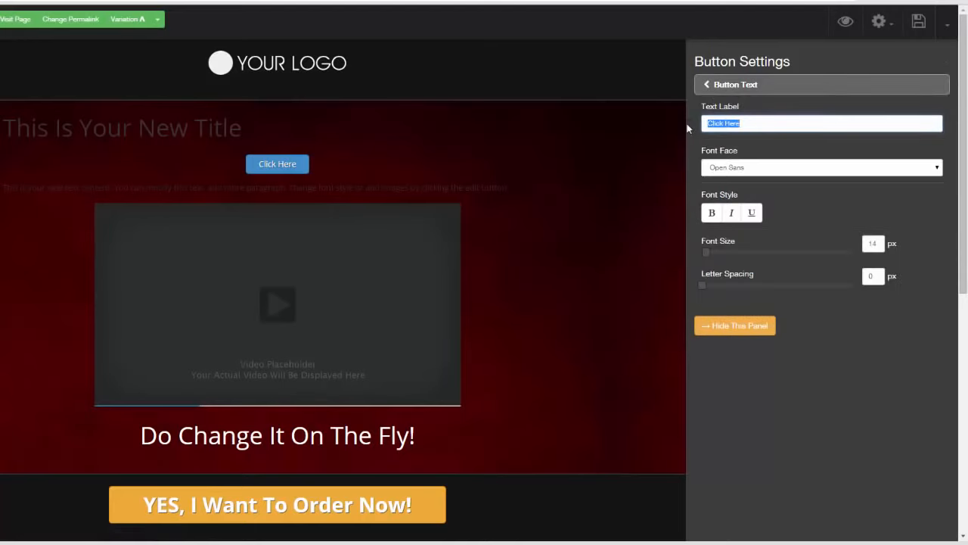
left_click(707, 89)
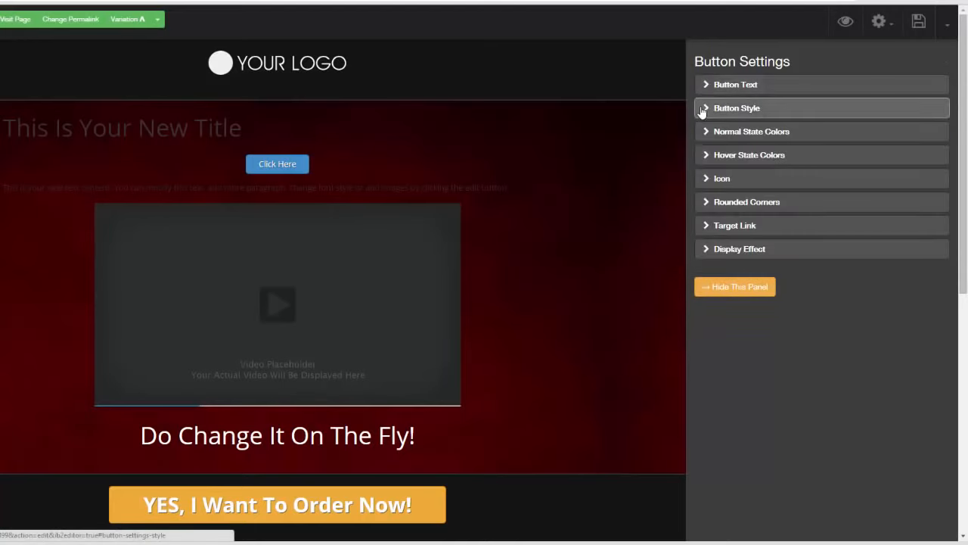
Try the Glossy style on the new button and set the style back to Flat
left_click(702, 109)
left_click(926, 124)
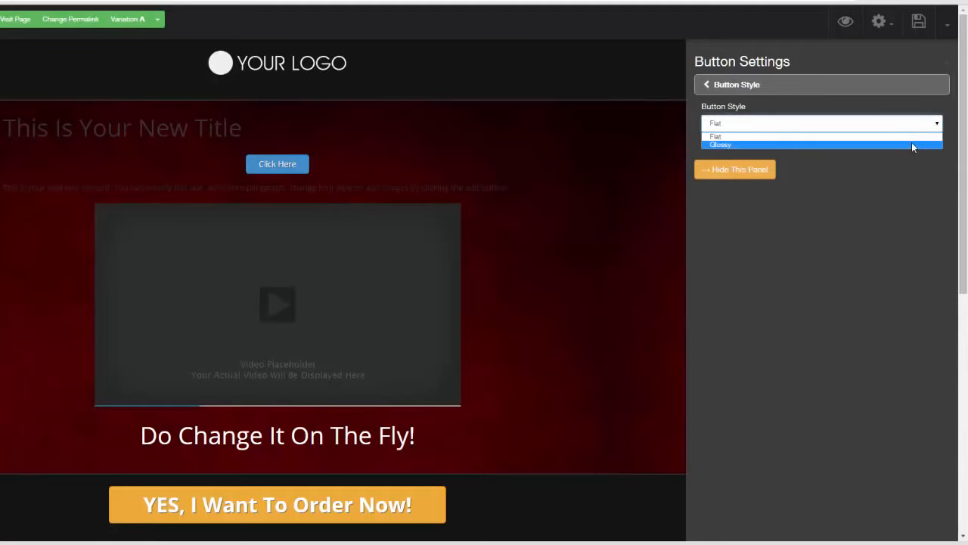
left_click(912, 143)
left_click(929, 126)
left_click(764, 136)
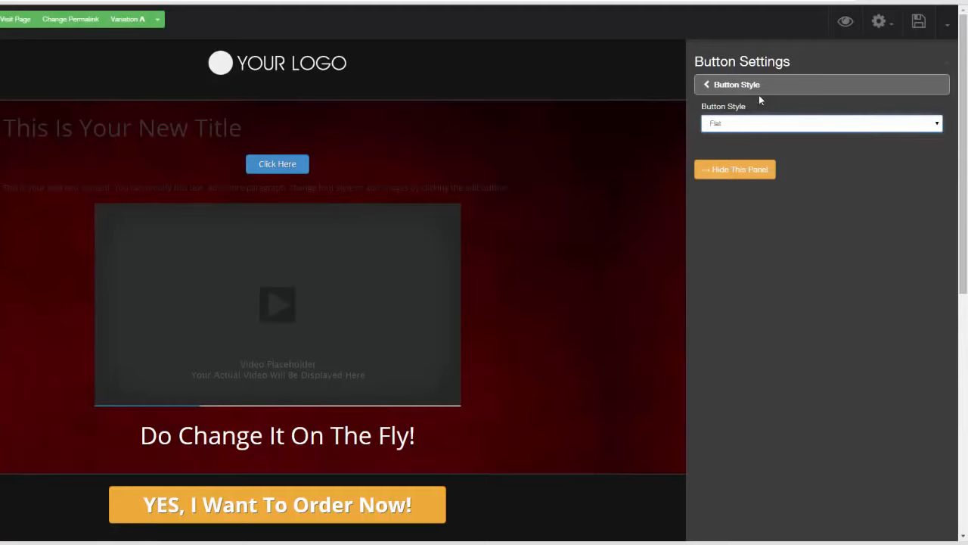
left_click(709, 91)
Set the new button's normal state color to a strong dark blue
left_click(711, 130)
left_click(711, 124)
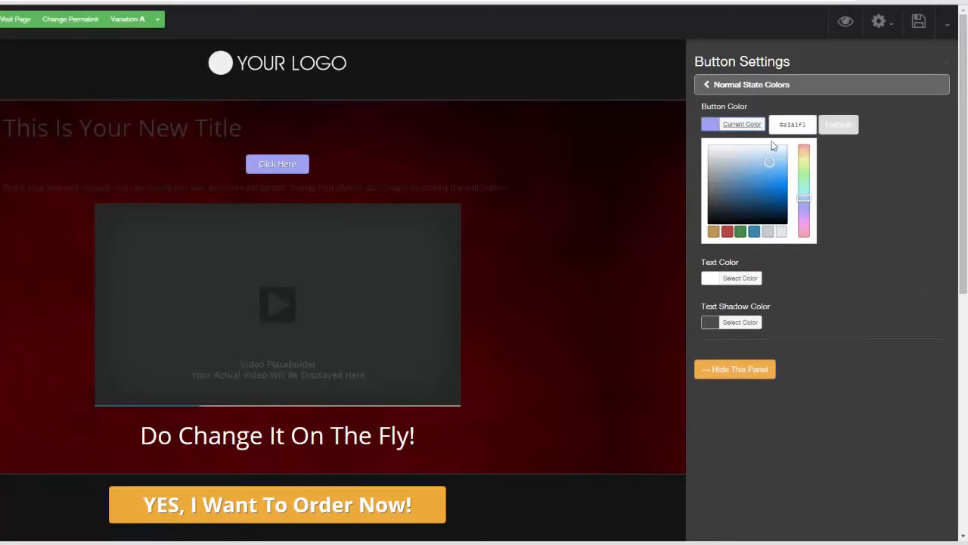
mouse_move(768, 162)
left_mouse_down()
mouse_move(774, 179)
mouse_move(742, 156)
mouse_move(778, 210)
mouse_move(762, 213)
mouse_move(768, 190)
left_mouse_up()
left_click(871, 181)
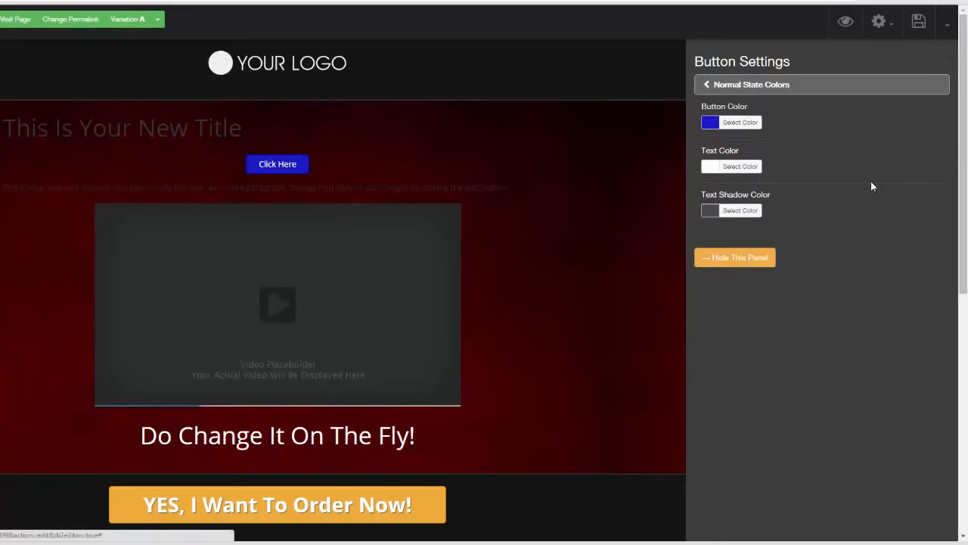
left_click(711, 90)
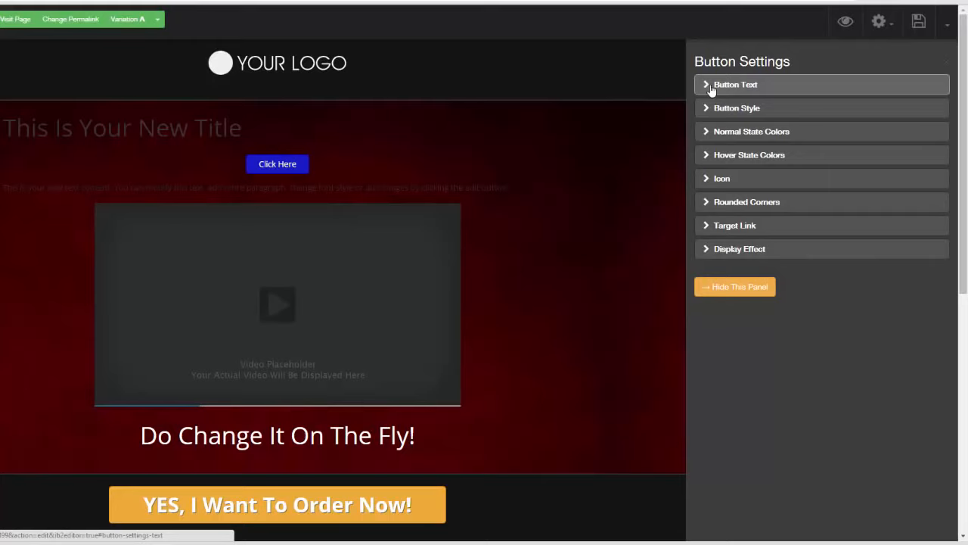
Set the new button's hover state color to light orange #f6d495
left_click(703, 156)
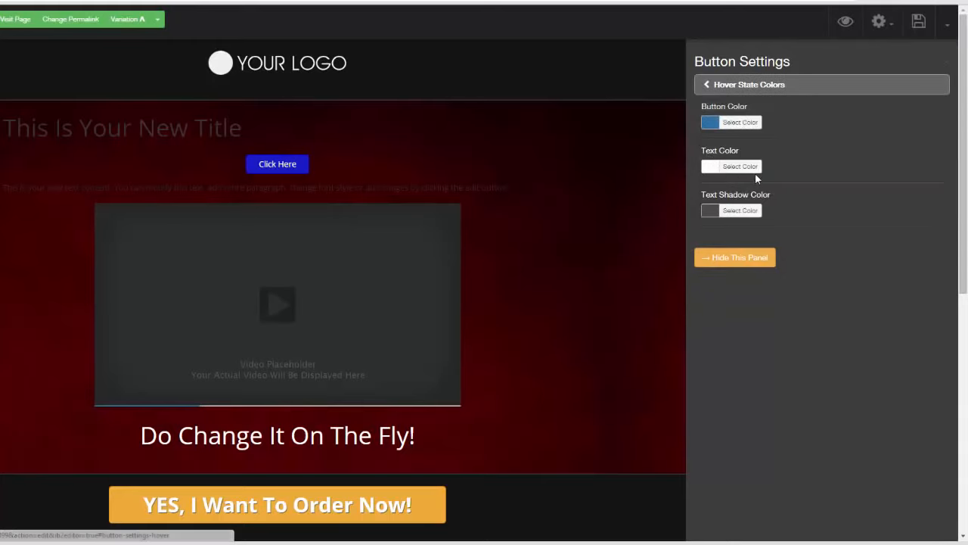
left_click(749, 122)
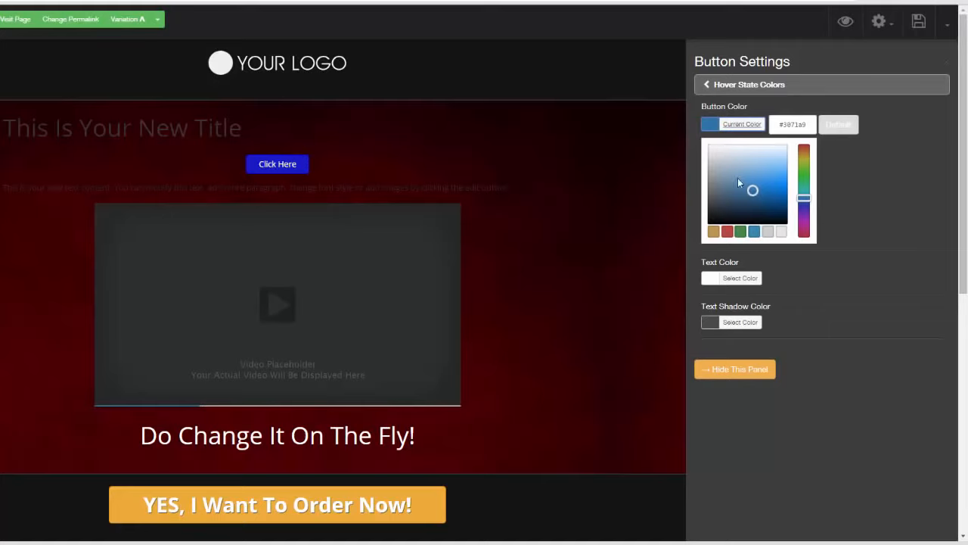
left_click_drag(753, 192, 777, 163)
left_click(714, 233)
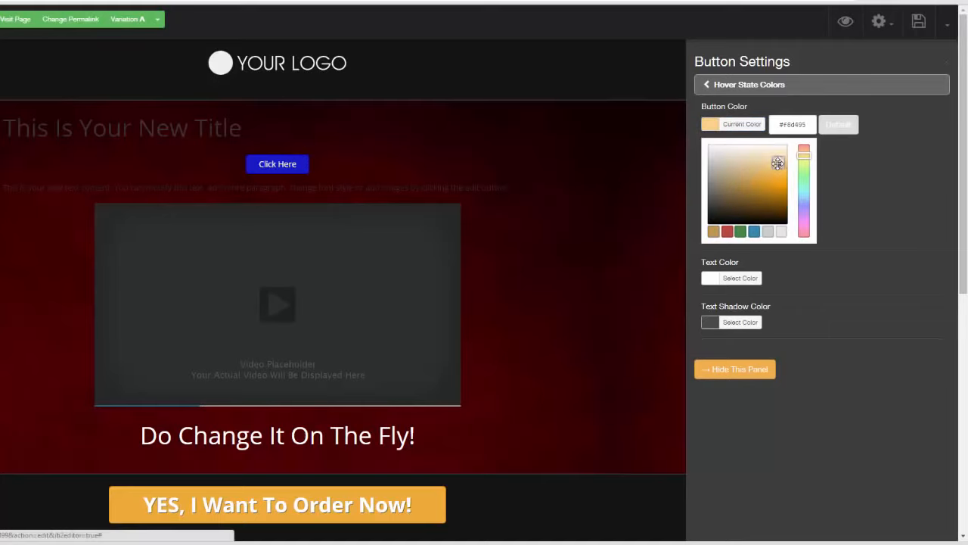
left_click(706, 85)
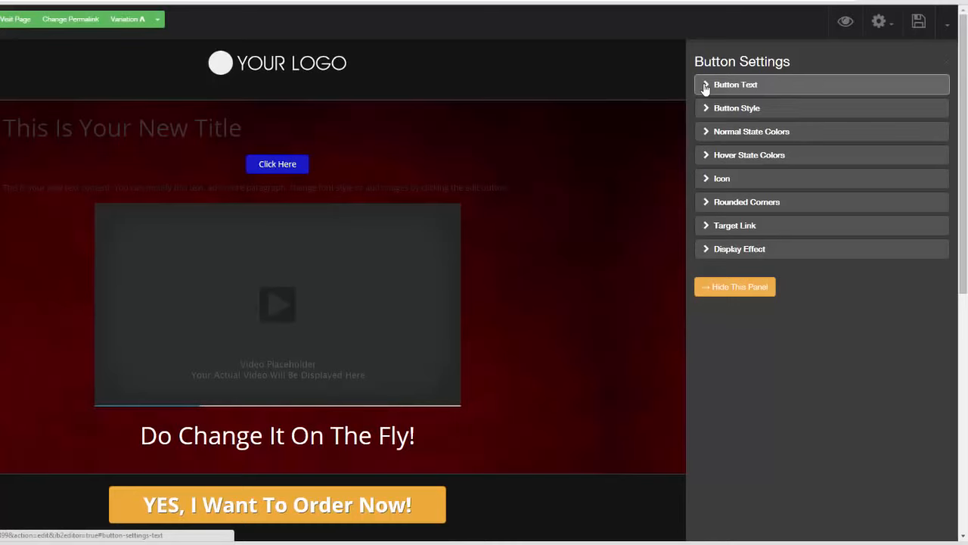
Try a plus icon on the new button, and use the circled check mark icon before the text instead
left_click(711, 182)
left_click(764, 196)
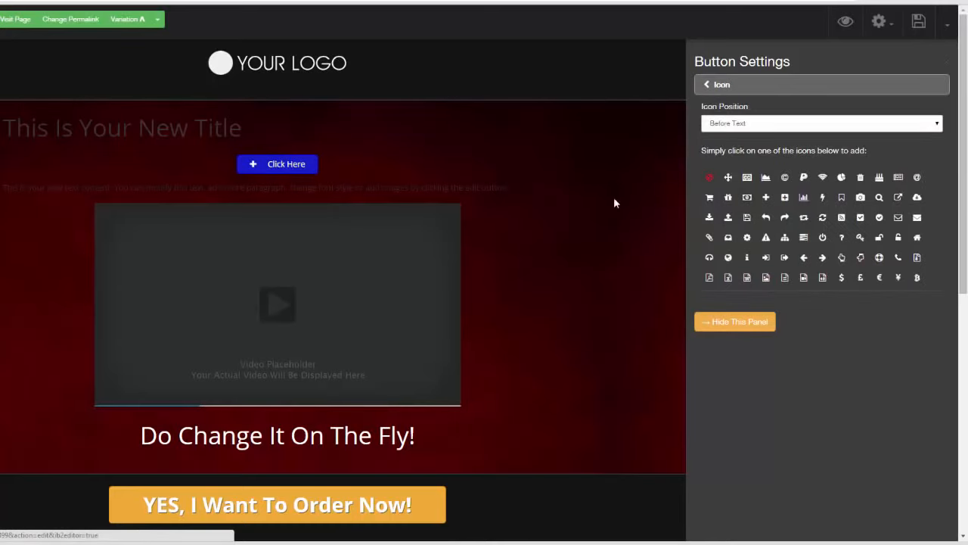
left_click(879, 217)
left_click(708, 85)
Set the new button's rounded corners to 15 px
left_click(708, 198)
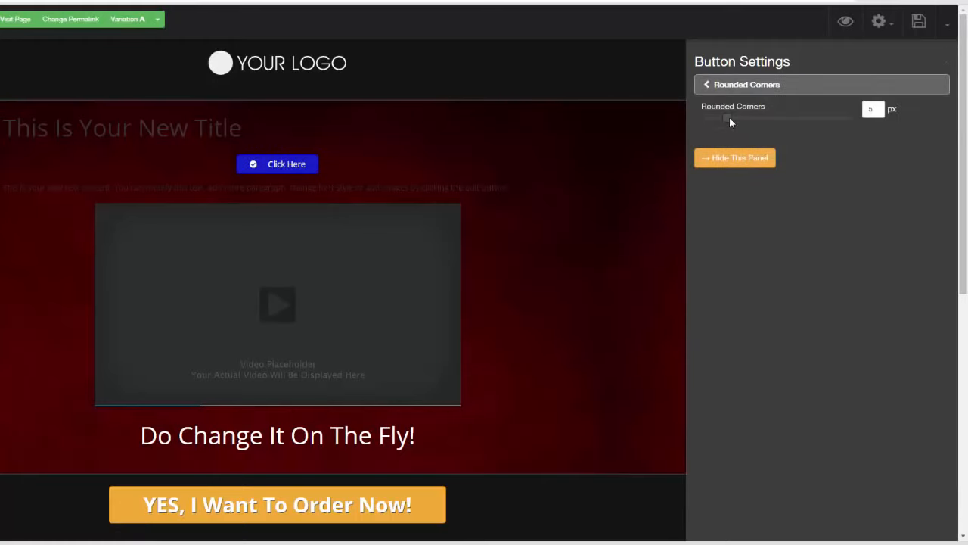
left_click_drag(730, 119, 775, 119)
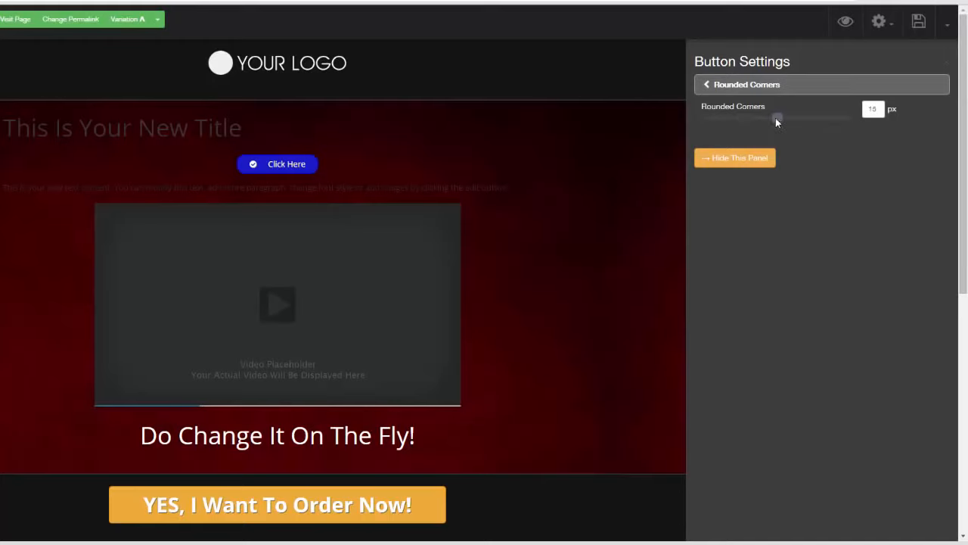
left_click(708, 86)
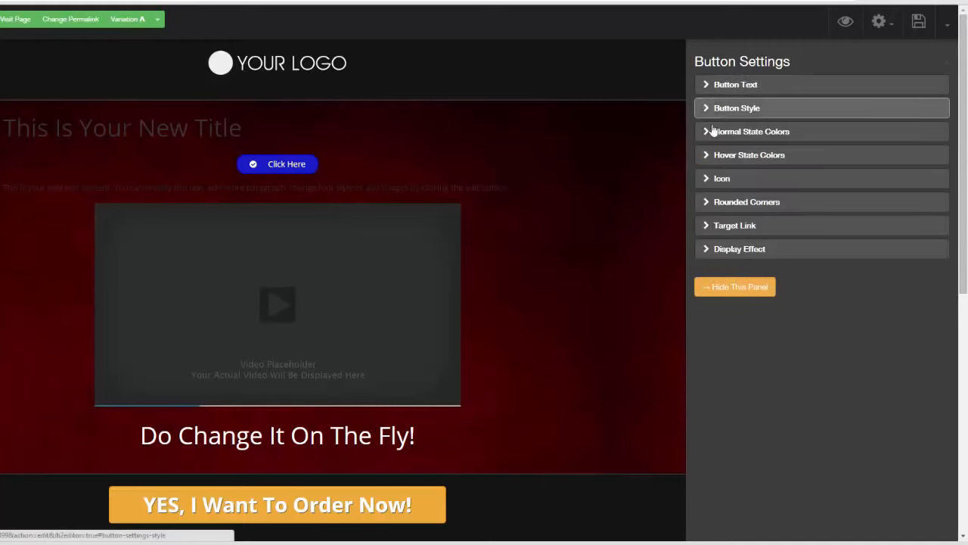
Set the new button's target link type to PopUp and open the popup for editing
left_click(709, 226)
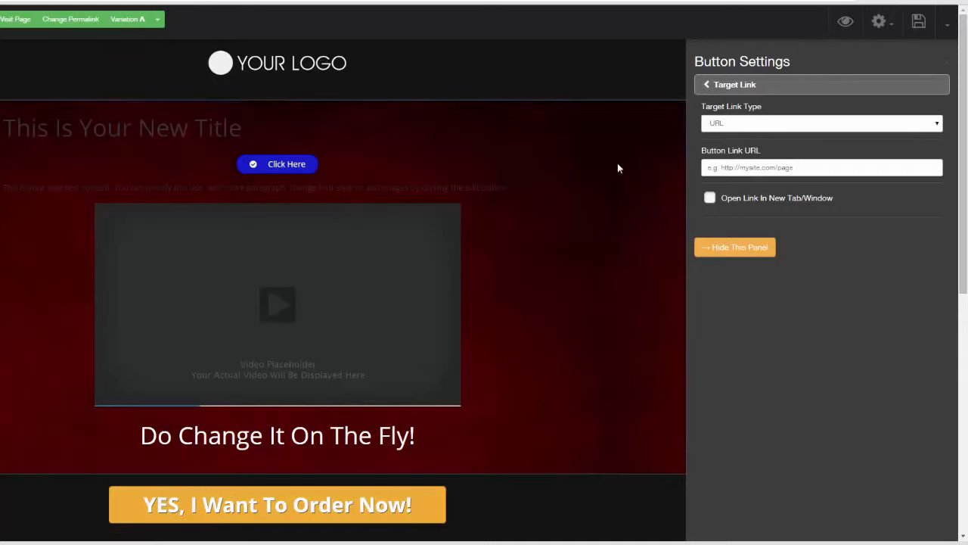
left_click(936, 127)
left_click(881, 141)
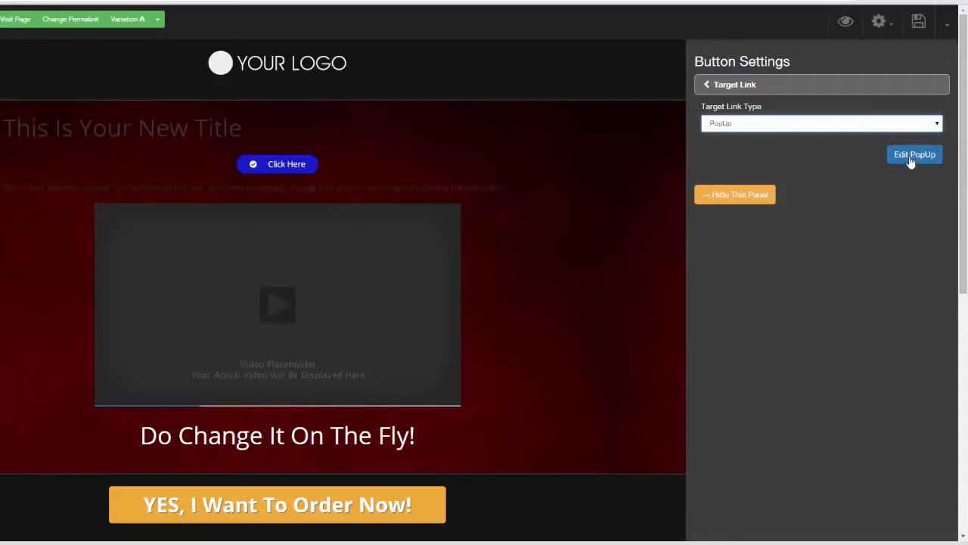
left_click(913, 161)
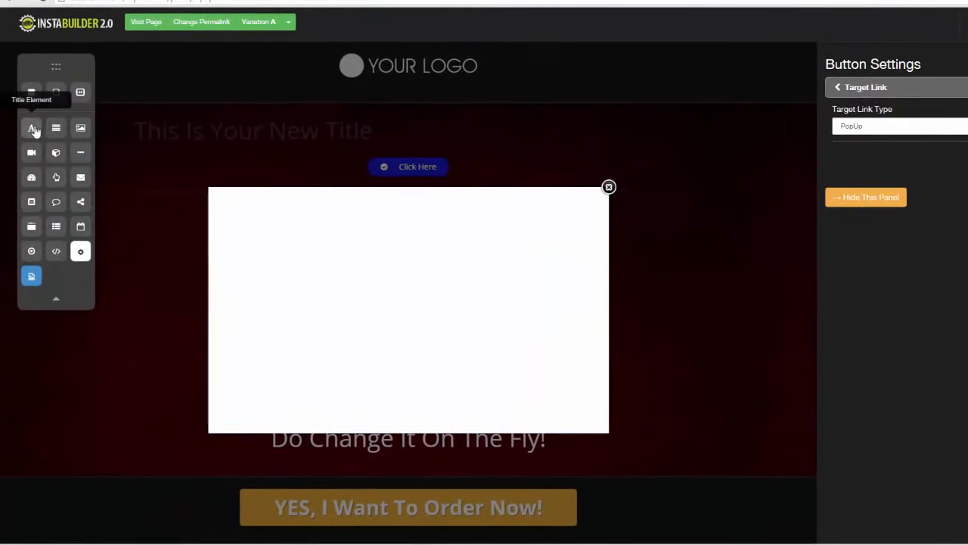
Add a title element at the top of the popup and center its text
left_click_drag(35, 130, 412, 230)
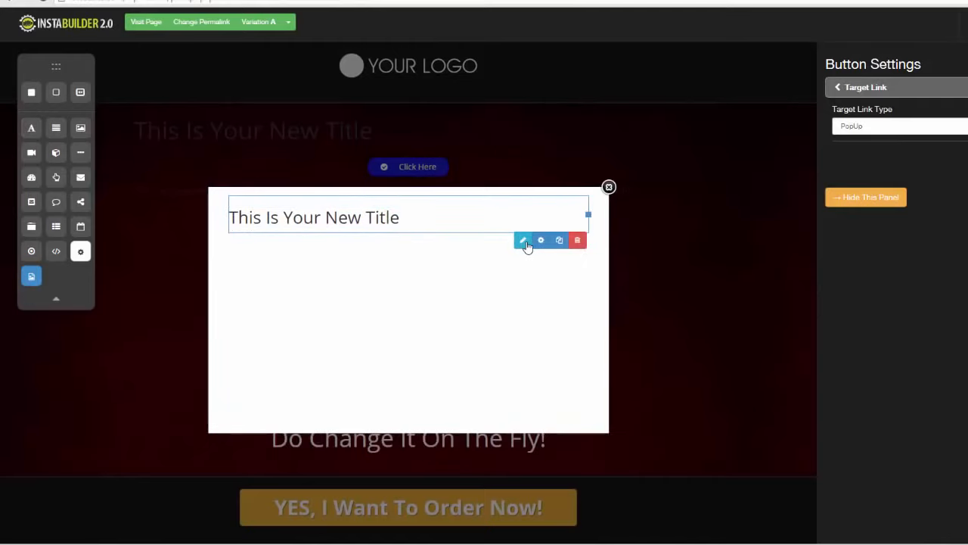
left_click(526, 244)
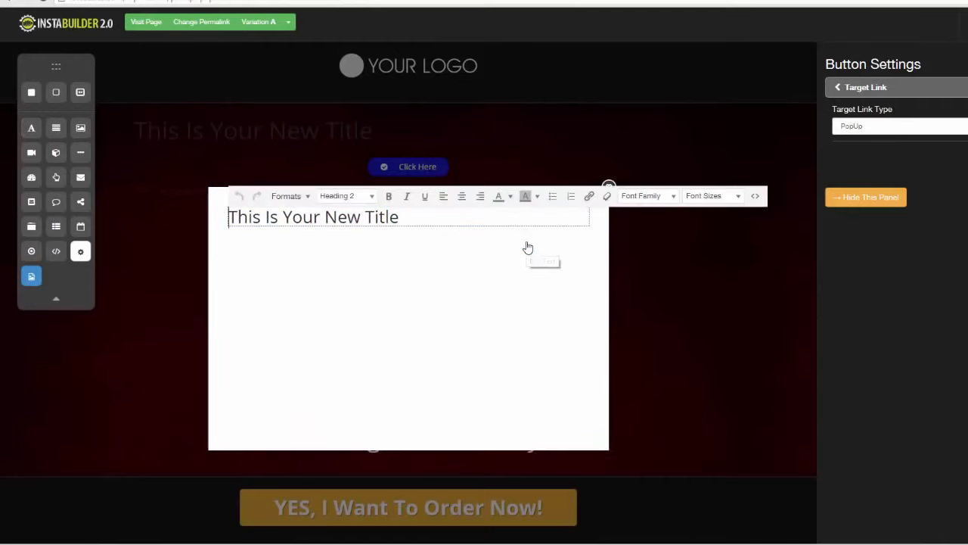
left_click(461, 196)
left_click(454, 286)
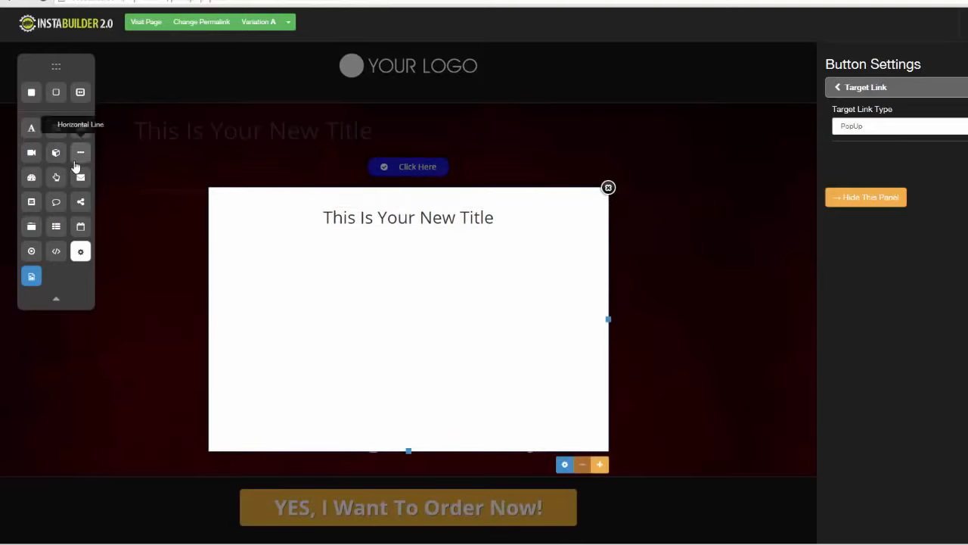
Add an opt-in form beneath the popup's title and a text element between them, and close the popup
left_click_drag(80, 176, 423, 249)
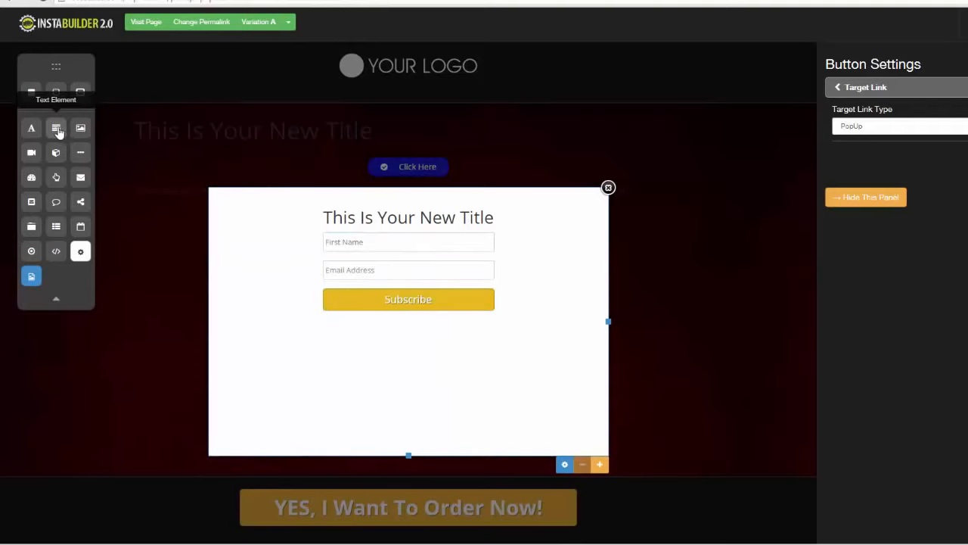
left_click_drag(58, 131, 357, 231)
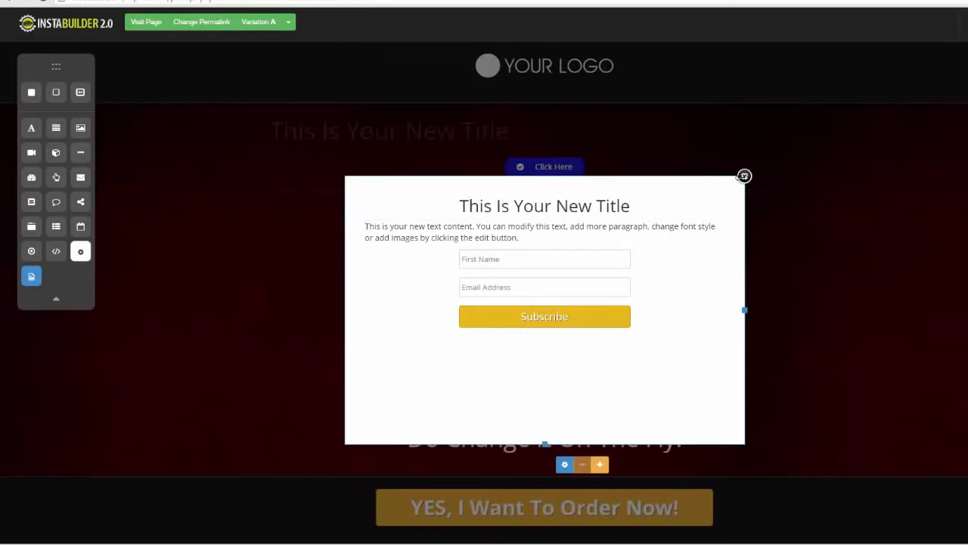
left_click(744, 175)
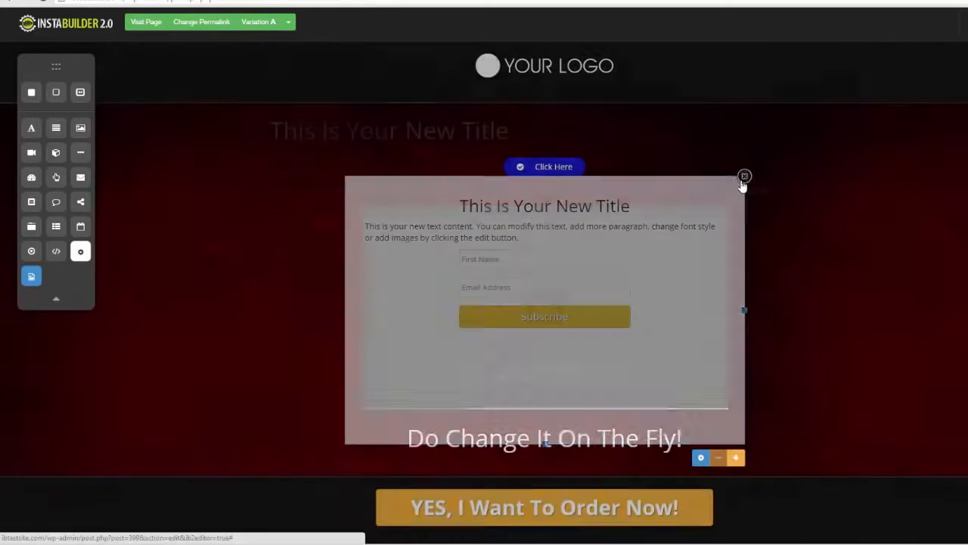
Delete the text element below the Click Here button and the video placeholder from the red section
left_click(713, 192)
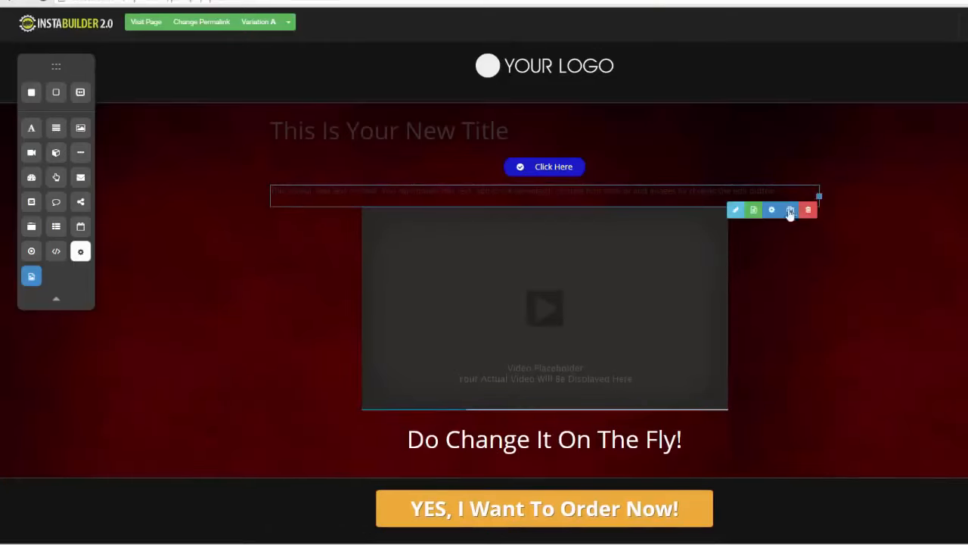
left_click(808, 210)
left_click(574, 69)
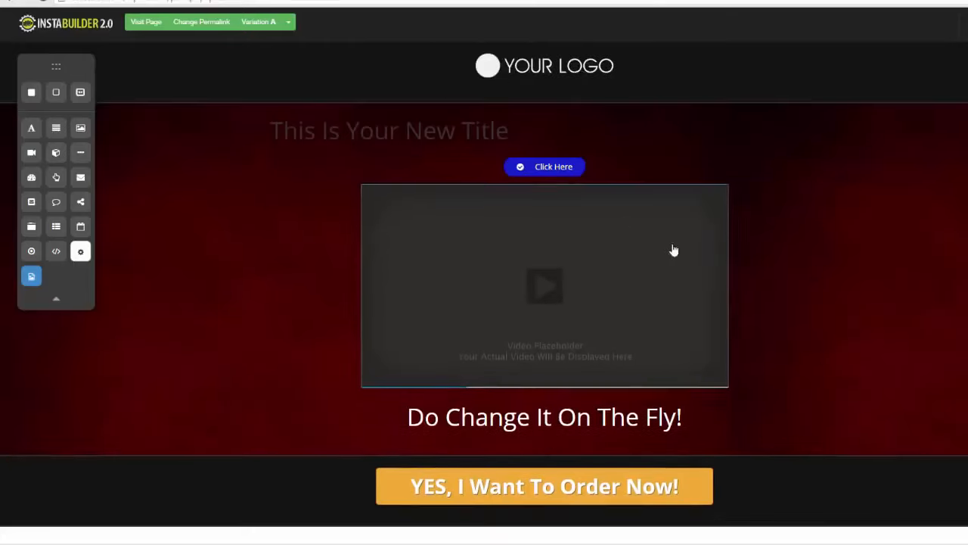
left_click(717, 401)
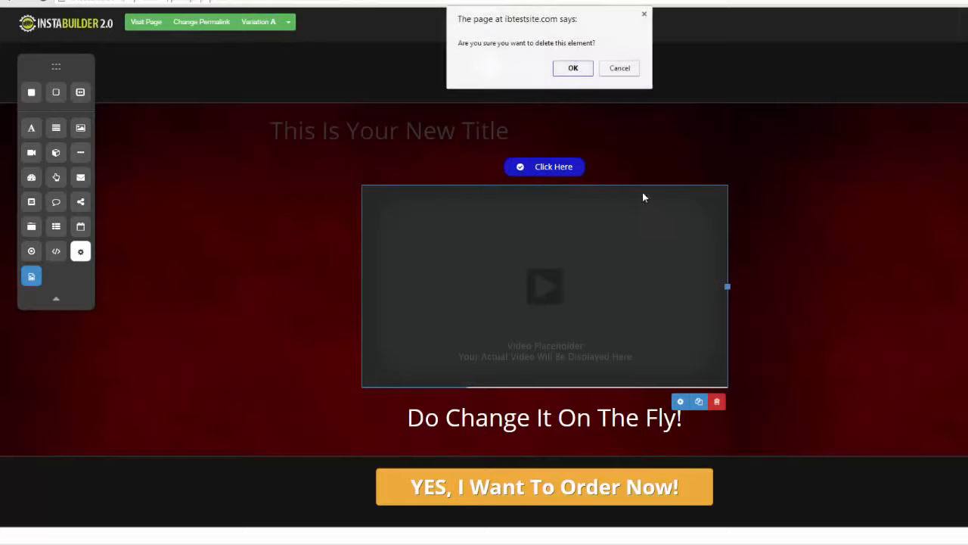
left_click(573, 67)
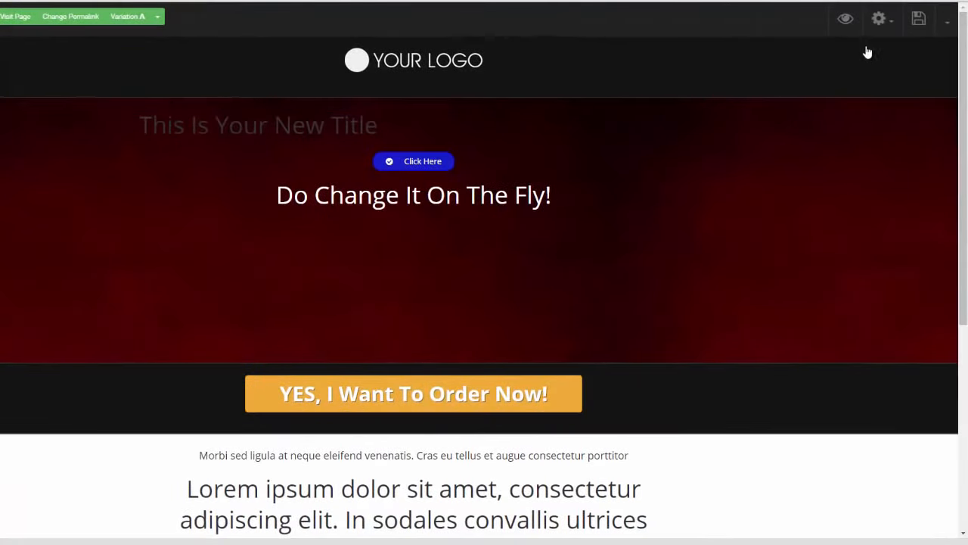
Change the page template to the blue sales page with the "Your Fancy Headline Goes Here..." headline
left_click(884, 31)
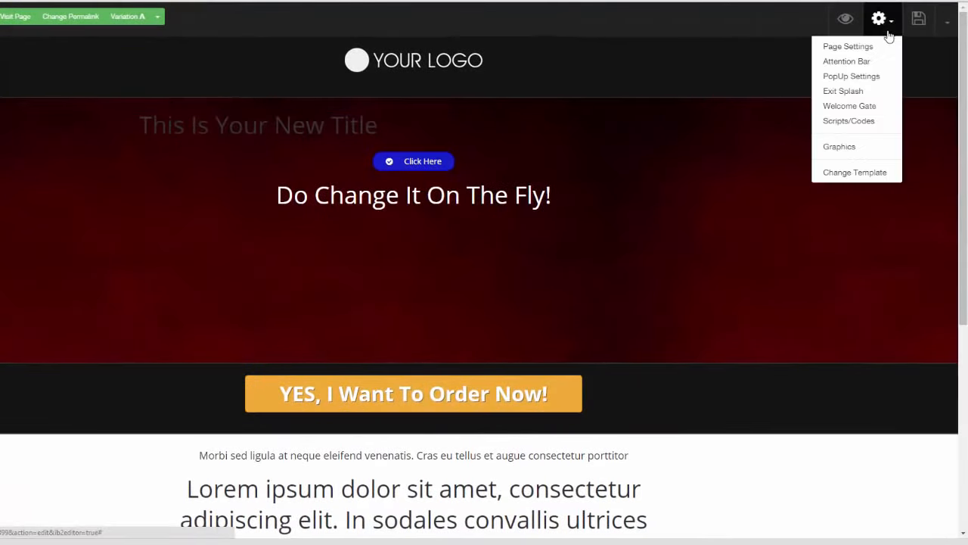
left_click(868, 174)
left_click(440, 89)
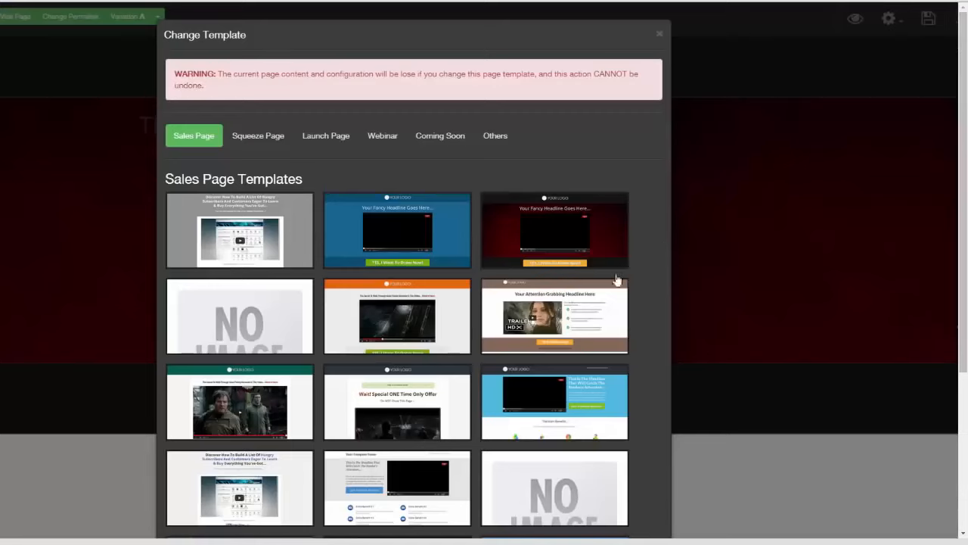
mouse_move(454, 247)
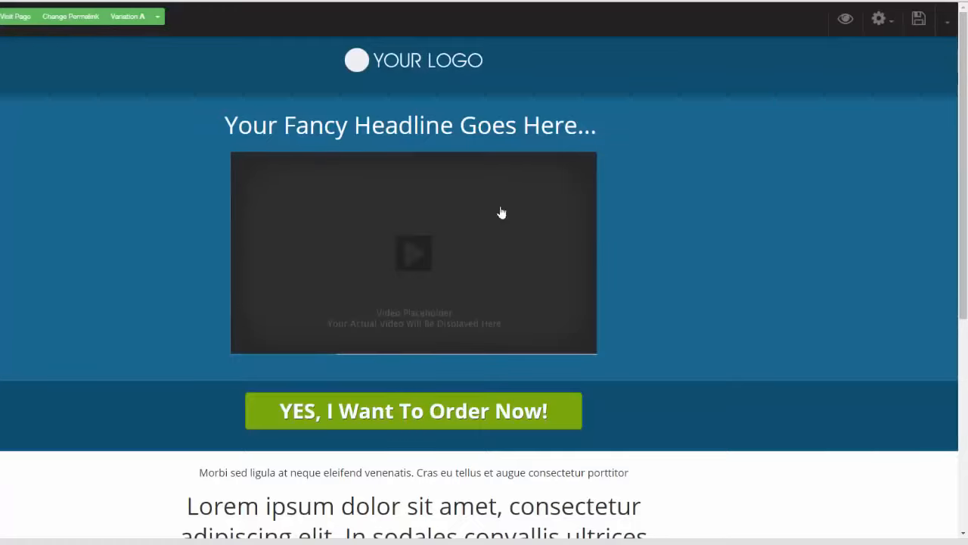
Delete the video placeholder and the "Your Fancy Headline Goes Here..." title from the blue section
left_click(501, 213)
left_click(585, 368)
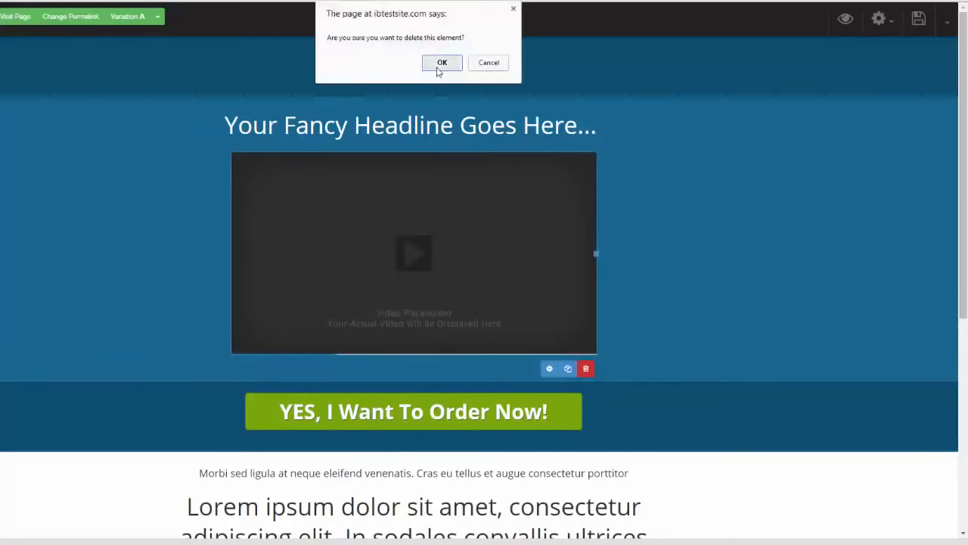
left_click(441, 63)
left_click(678, 155)
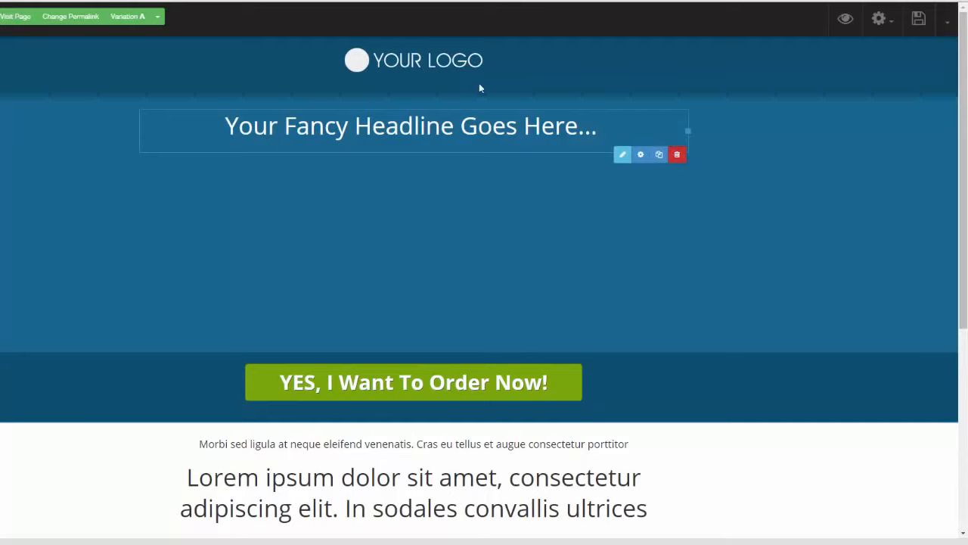
left_click(448, 64)
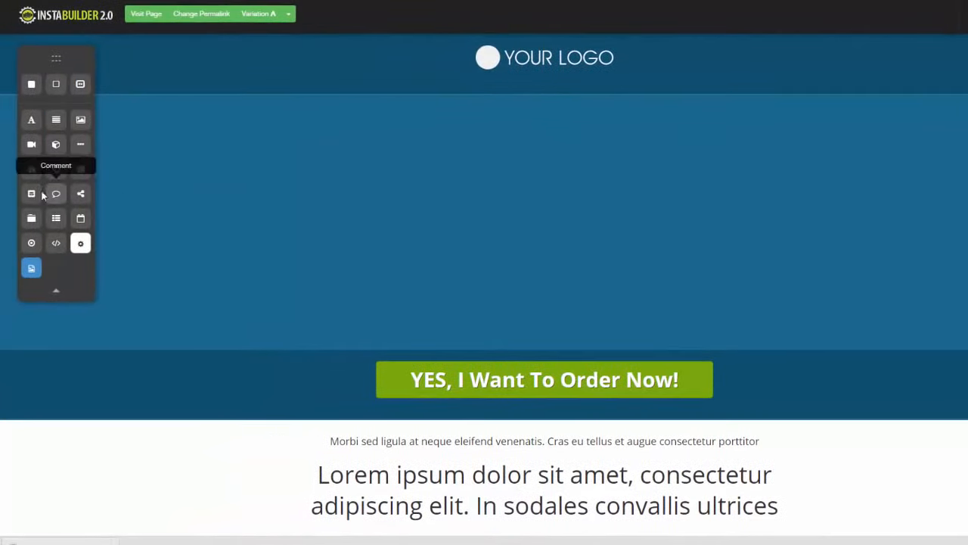
Add a multi-step content element to the blue section and go through its steps up to the registration form
left_click_drag(31, 195, 671, 182)
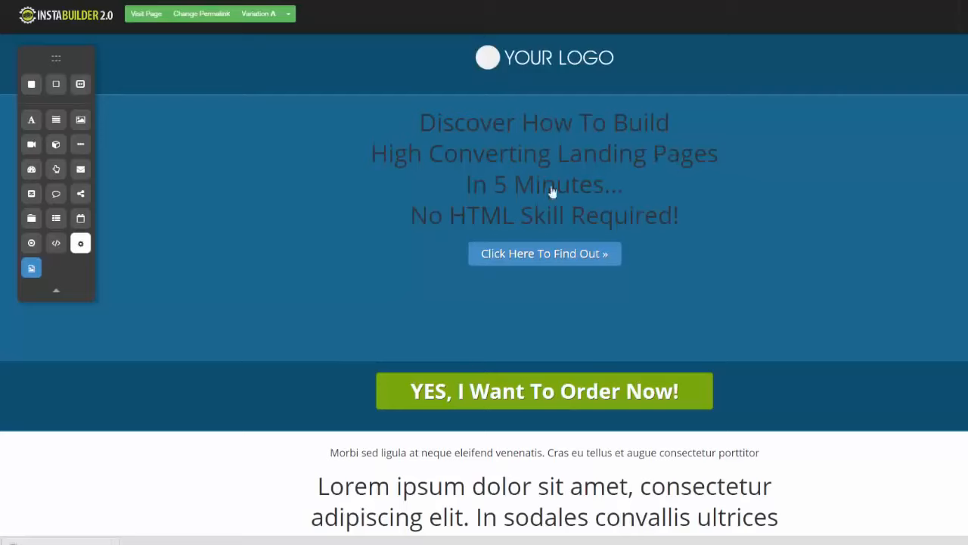
left_click(612, 259)
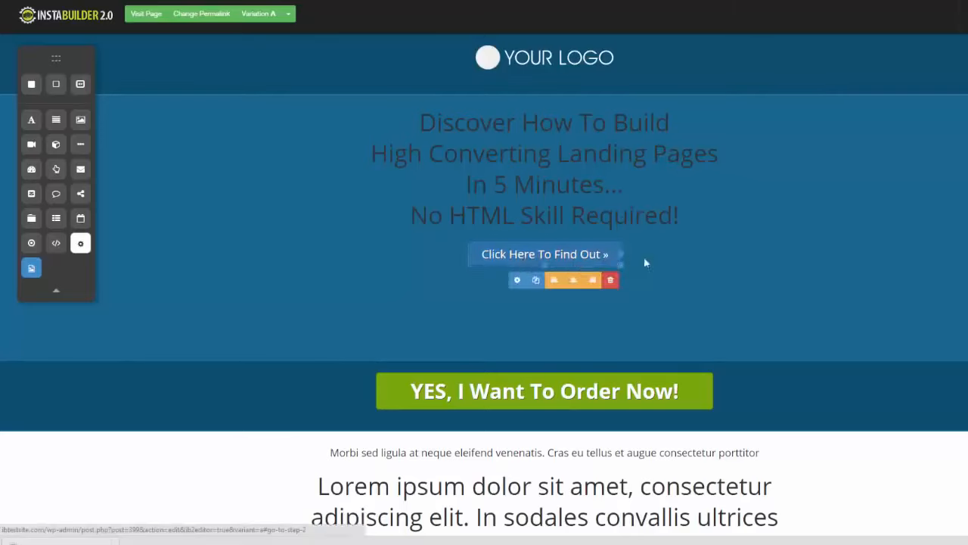
left_click(690, 252)
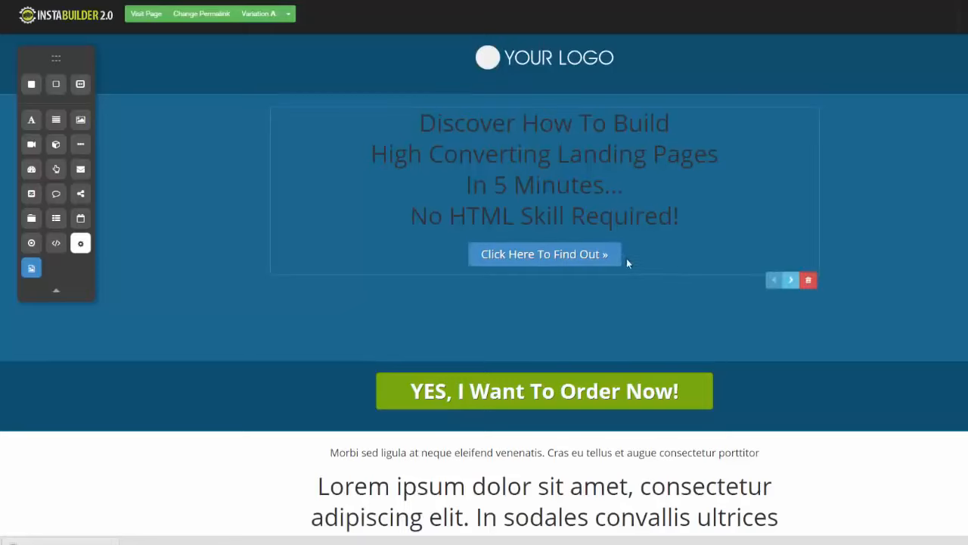
left_click(791, 282)
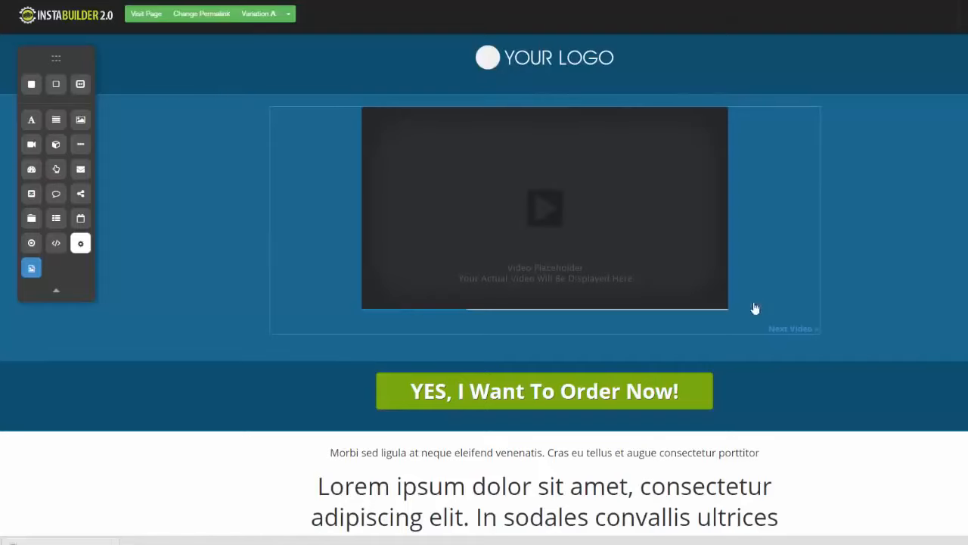
left_click(780, 330)
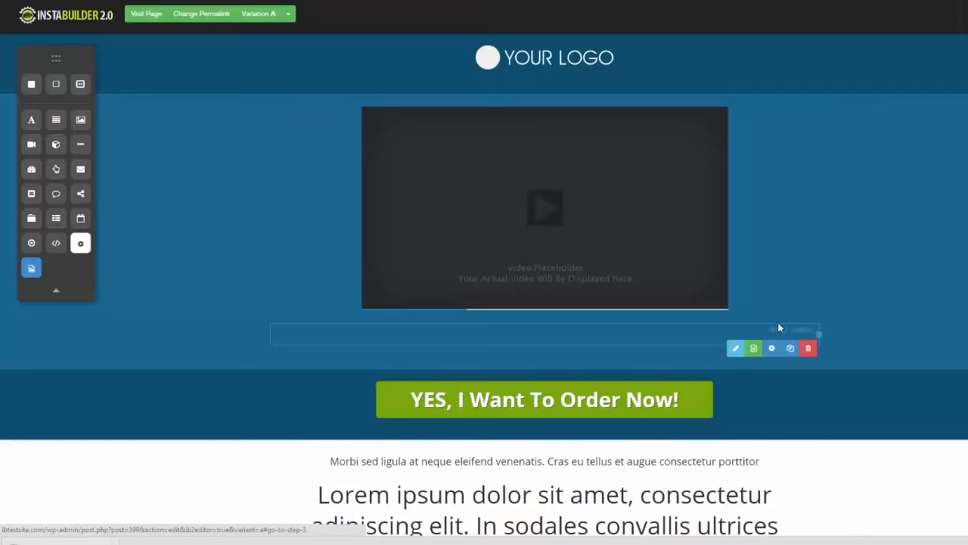
left_click(791, 349)
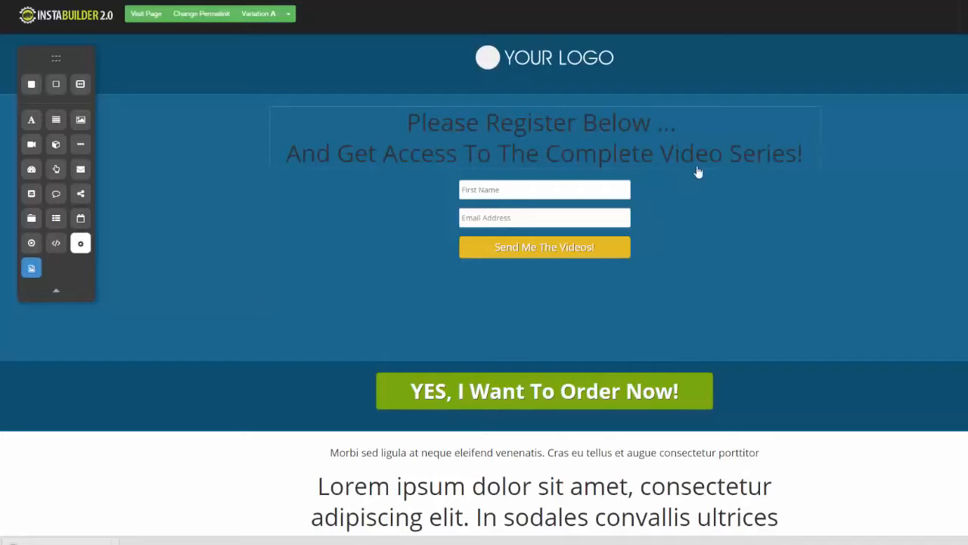
Delete the "Please Register Below" title and the whole multi-step content element
left_click(808, 183)
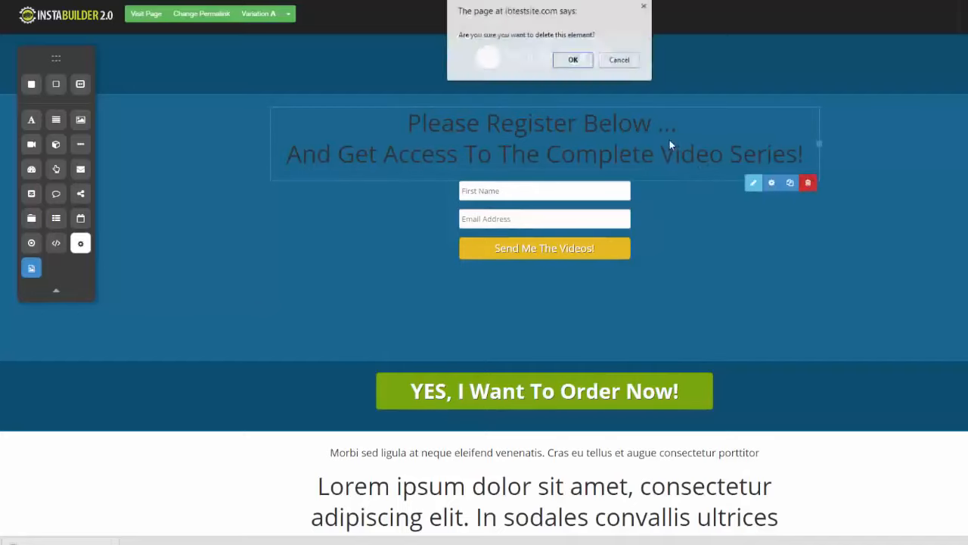
left_click(609, 62)
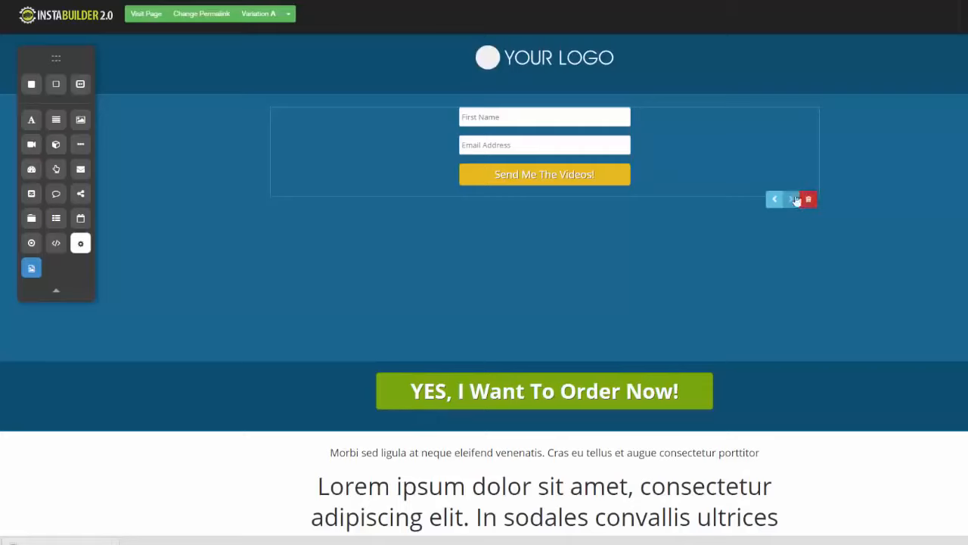
left_click(807, 200)
left_click(572, 61)
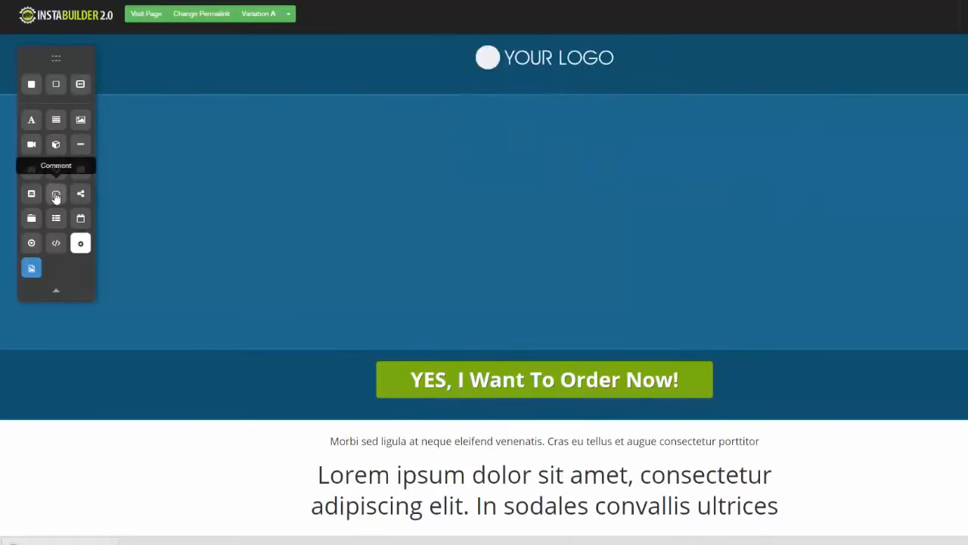
Add a comment element to the empty blue section and a social share element below it
left_click_drag(55, 194, 444, 120)
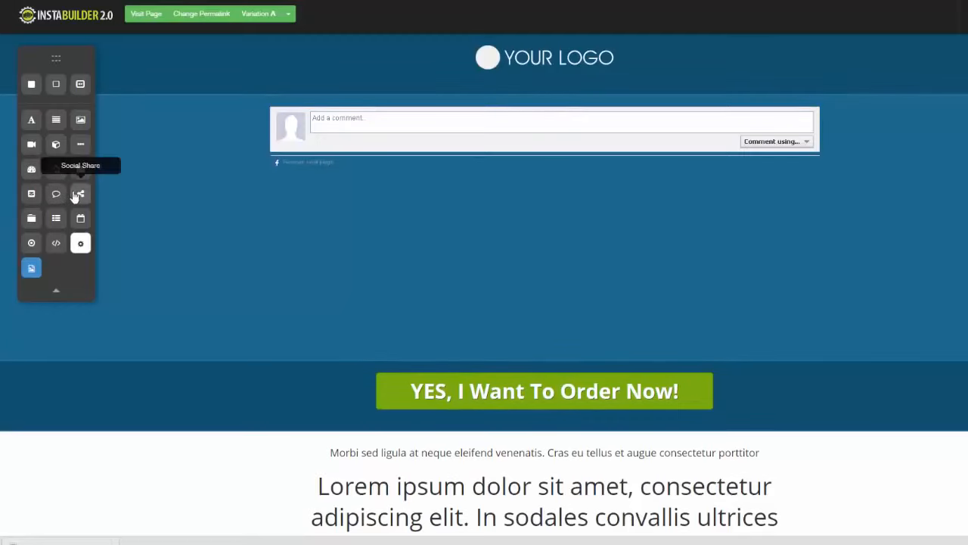
left_click_drag(80, 194, 392, 214)
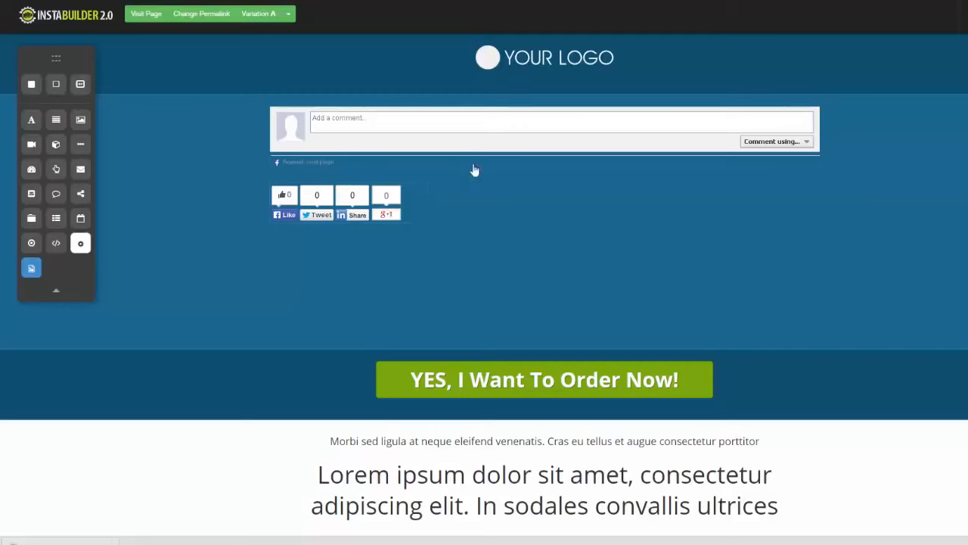
Set the social share button style to Small, turn off the LinkedIn button, and hide the settings
mouse_move(422, 219)
left_click(323, 237)
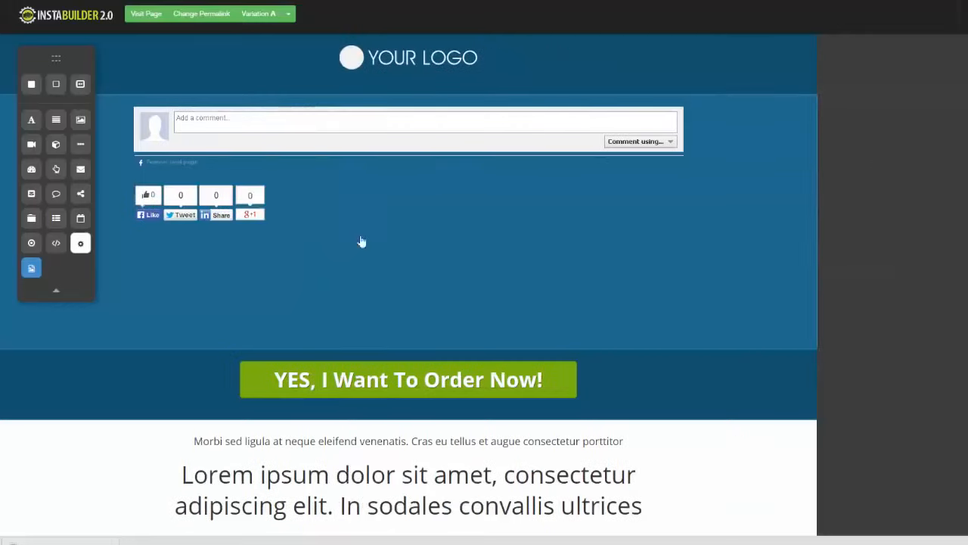
left_click(893, 92)
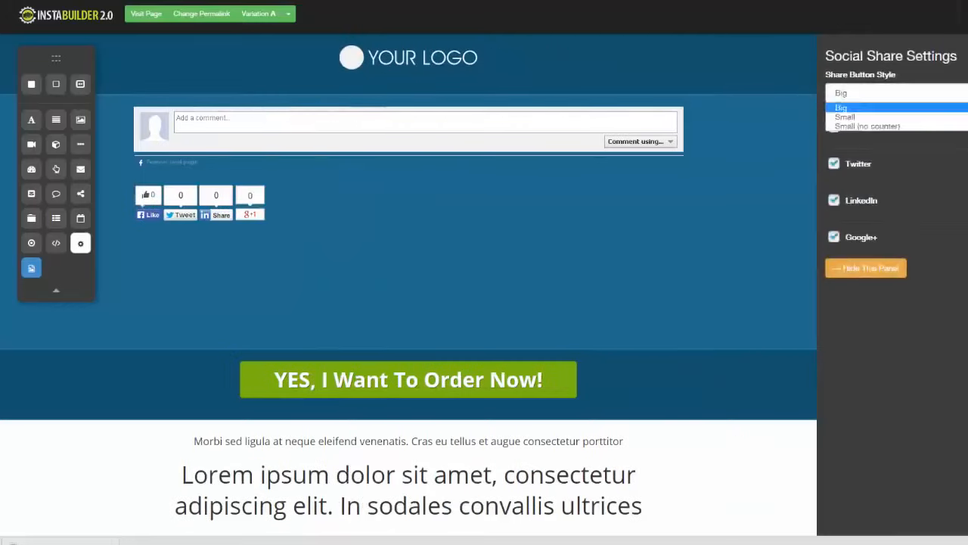
left_click(846, 106)
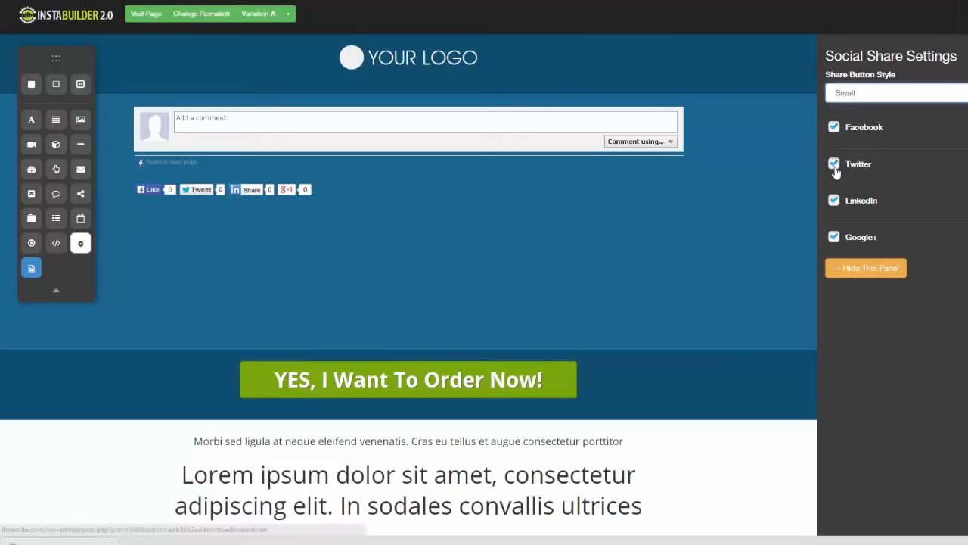
left_click(835, 201)
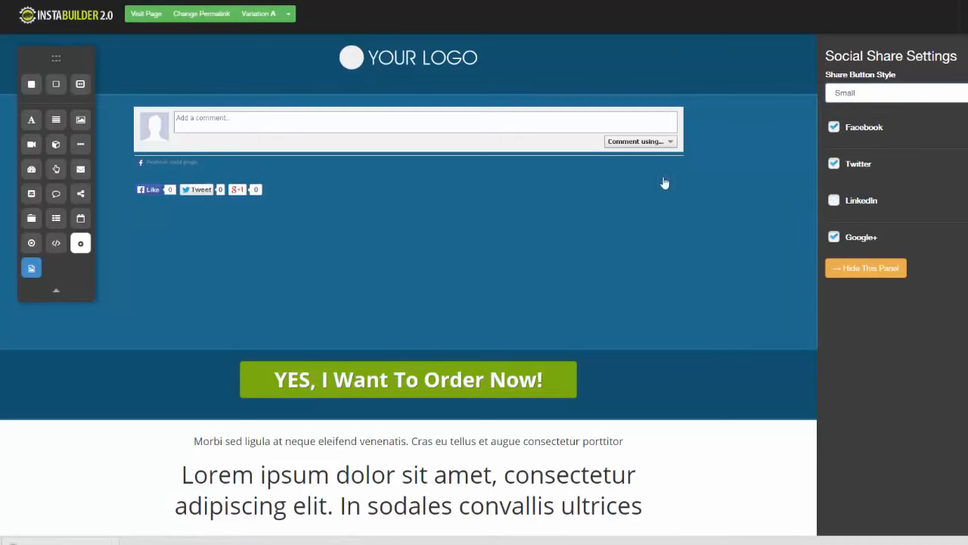
left_click(865, 269)
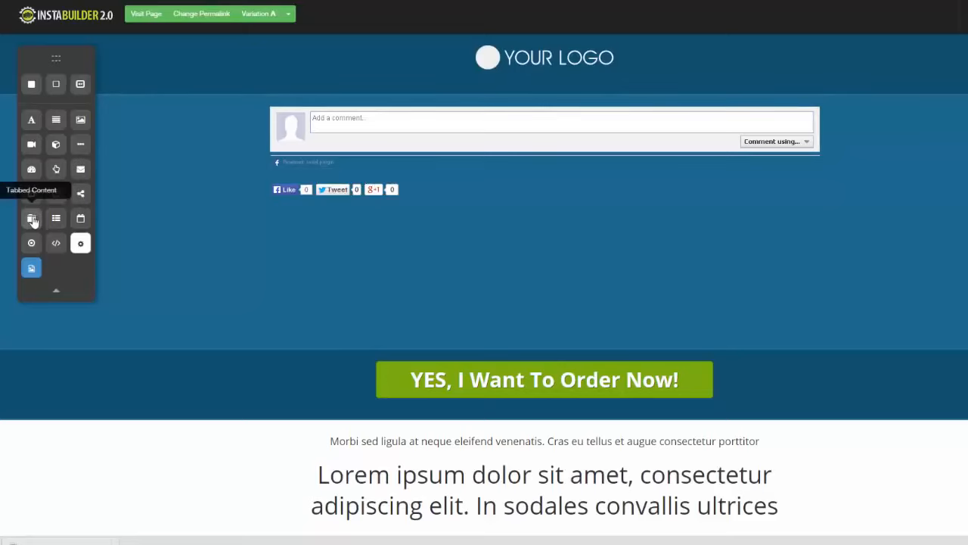
Add a tabbed content element above the social share buttons and delete the comment element
left_click_drag(32, 220, 452, 196)
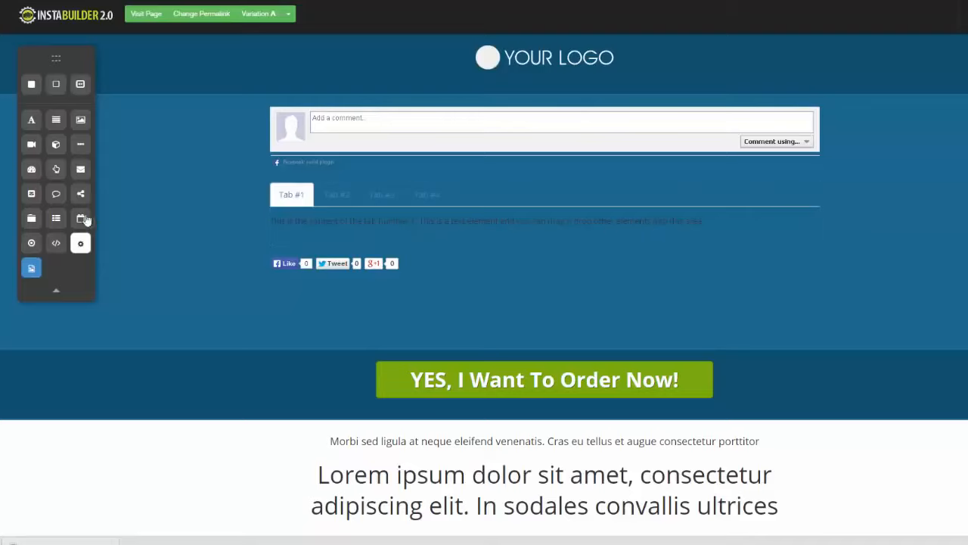
left_click(808, 182)
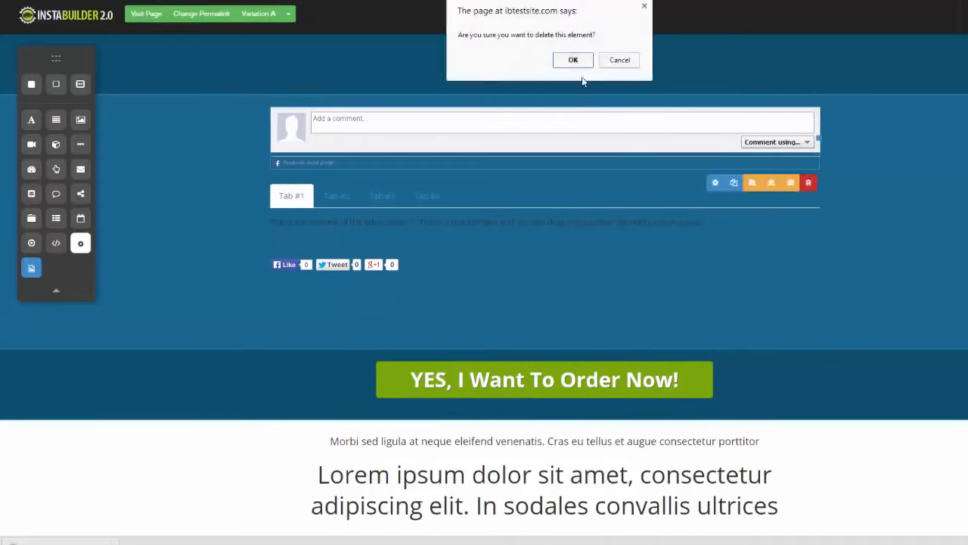
left_click(578, 65)
mouse_move(810, 164)
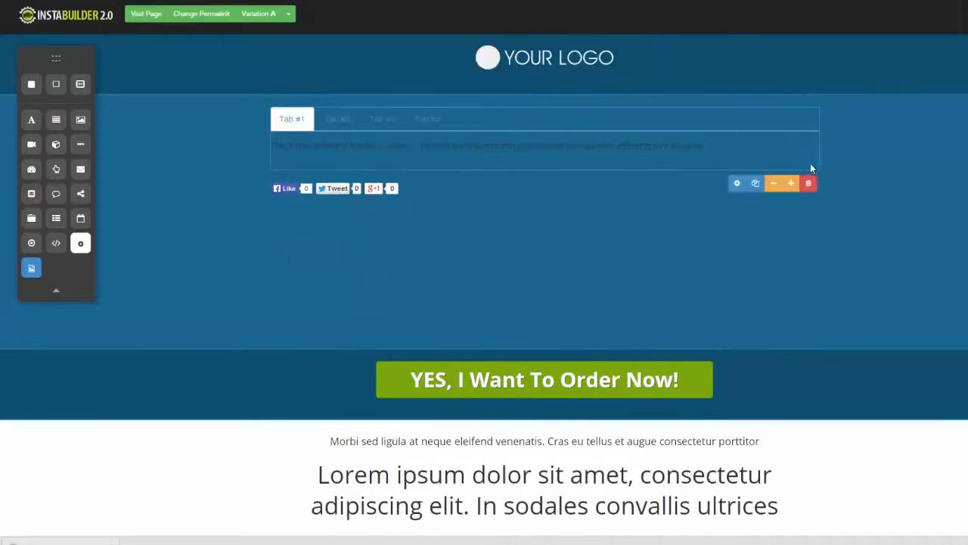
Delete the tabbed content element and add a navigation element below the social share buttons
left_click(808, 183)
left_click(574, 60)
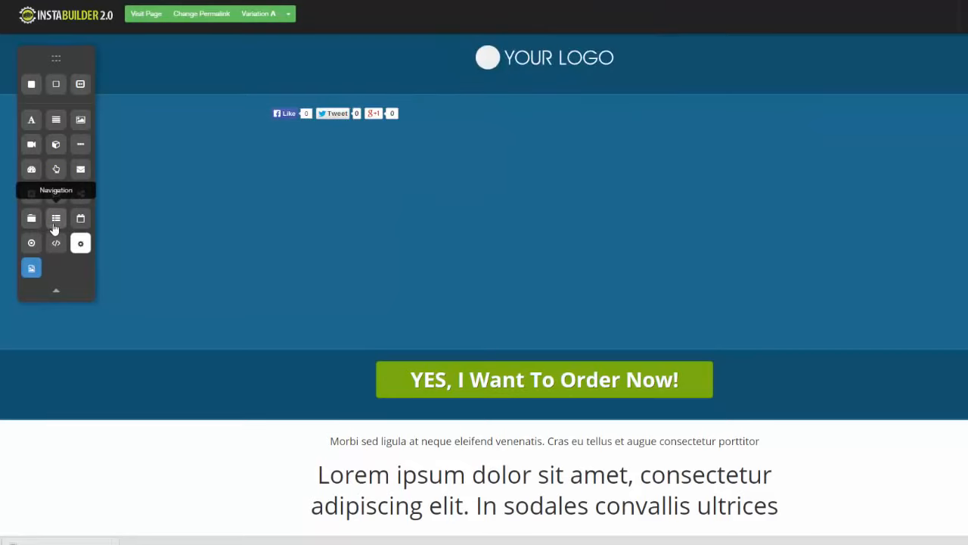
left_click_drag(56, 221, 371, 145)
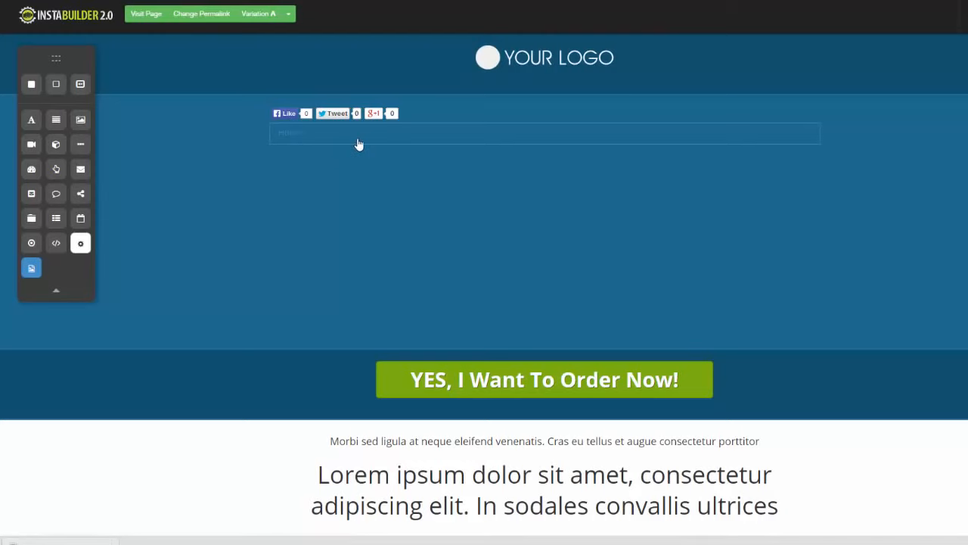
Set the navigation element to display the Demo Menu
left_click(716, 158)
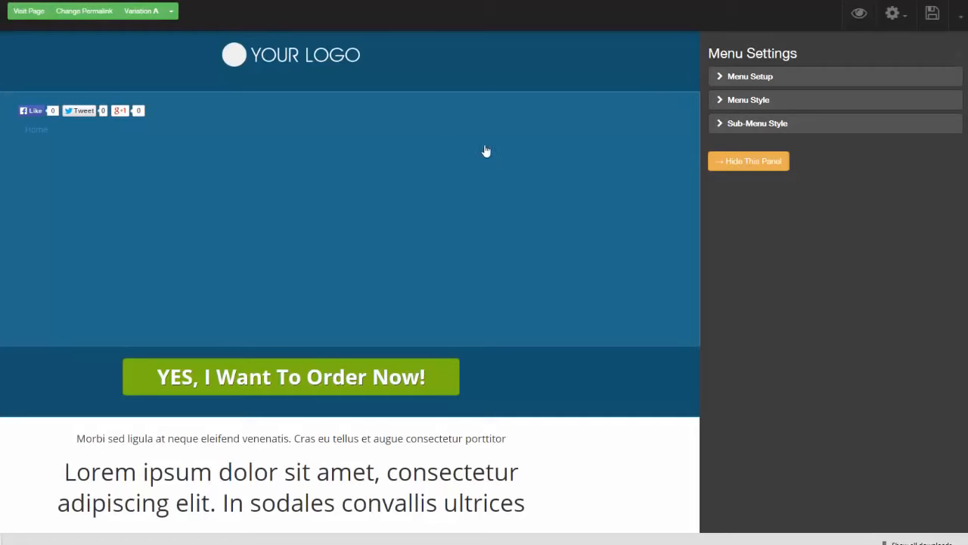
left_click(719, 79)
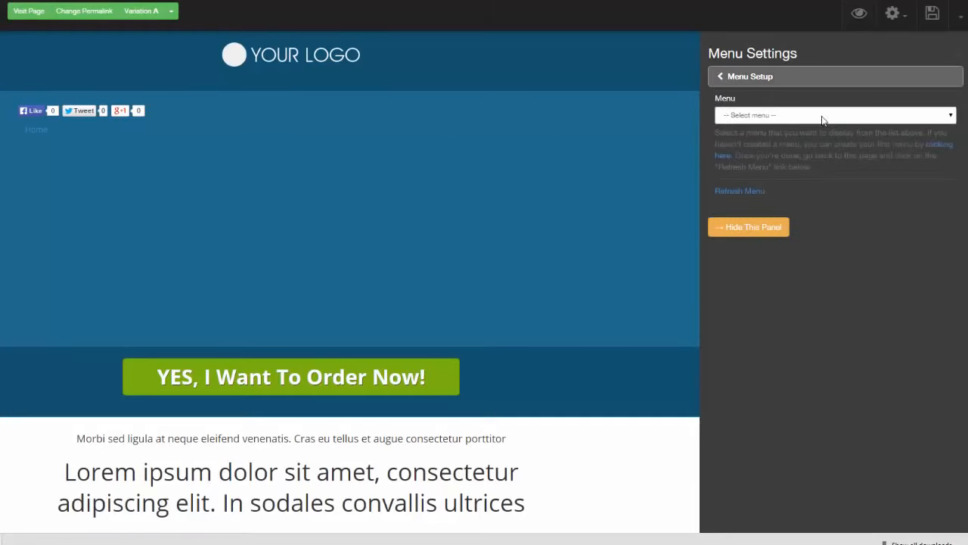
left_click(941, 118)
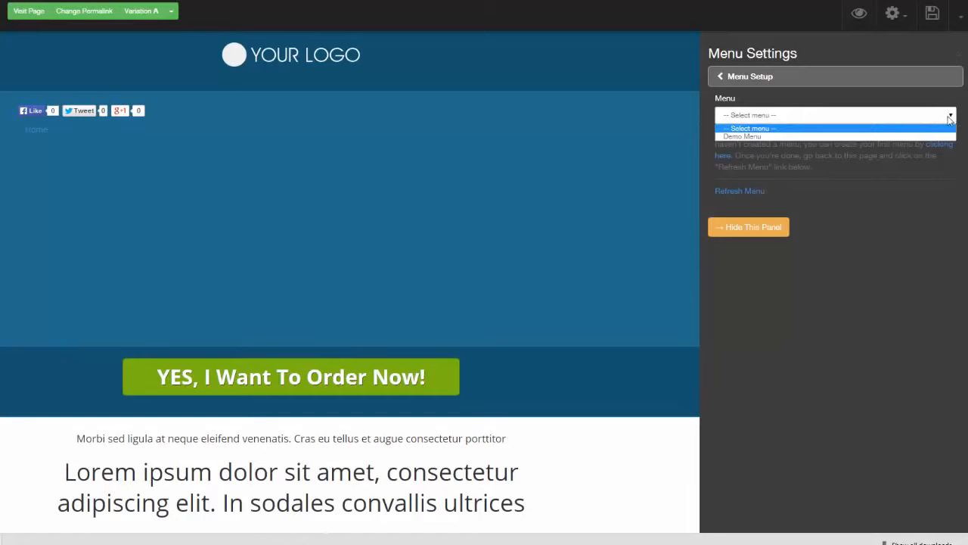
left_click(745, 138)
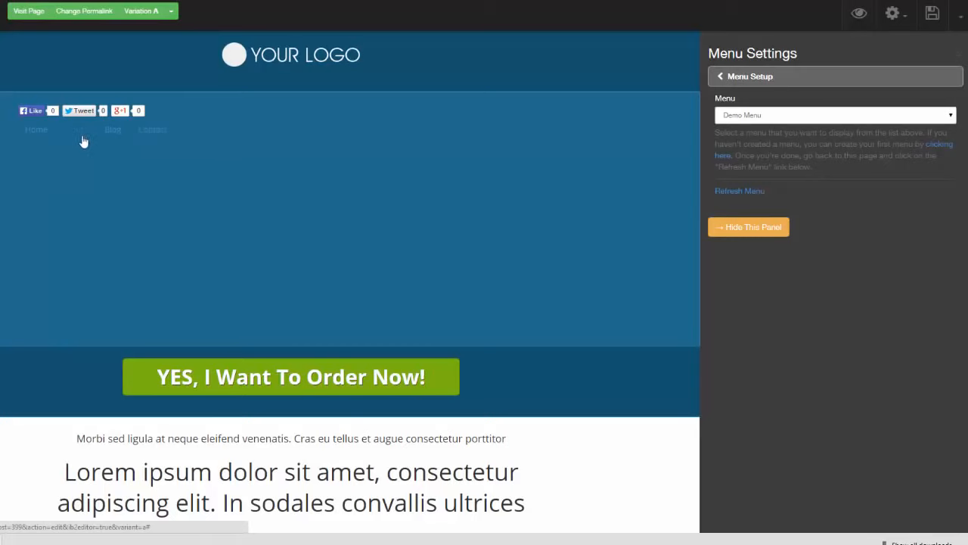
Try the Plain (/w pipe) menu style on the navigation element and settle on Flat-Box
left_click(726, 80)
left_click(722, 99)
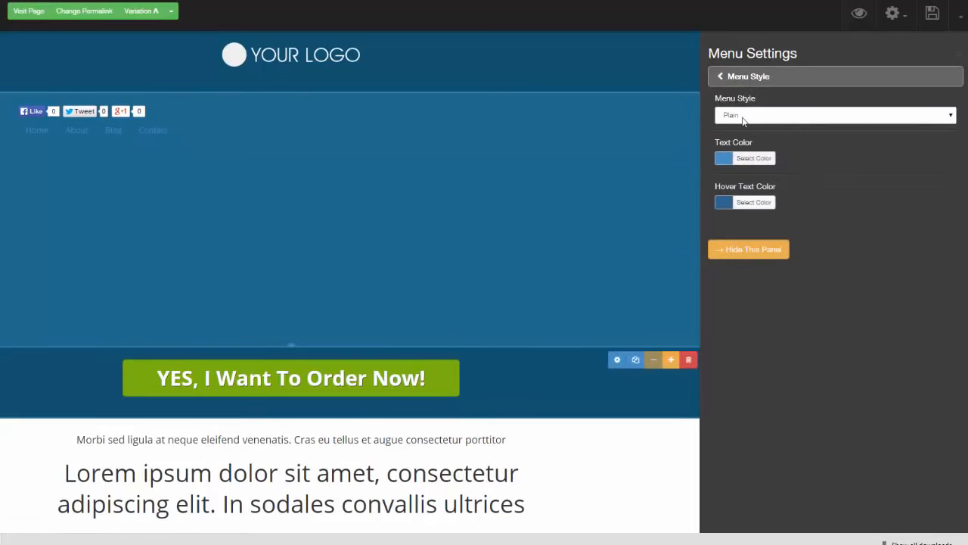
left_click(936, 120)
left_click(929, 136)
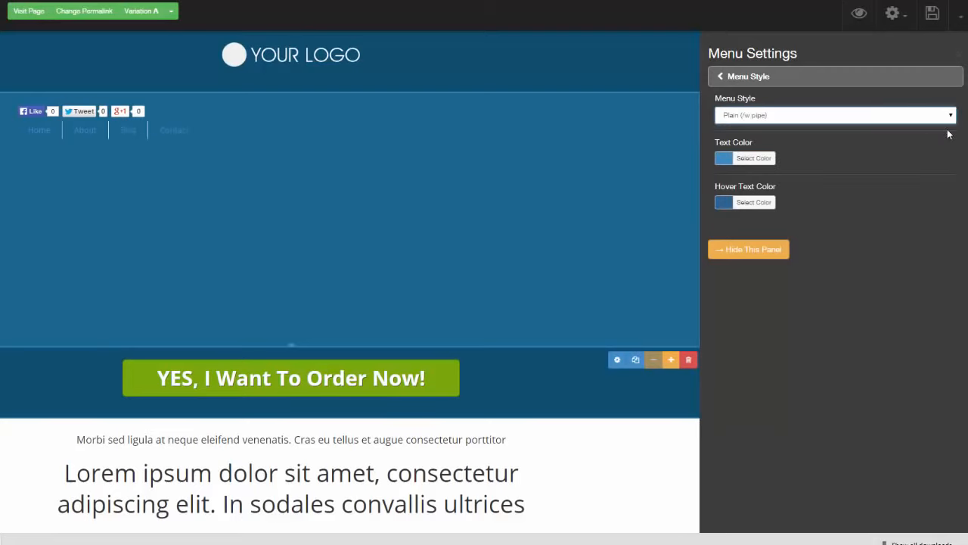
left_click(952, 119)
left_click(929, 142)
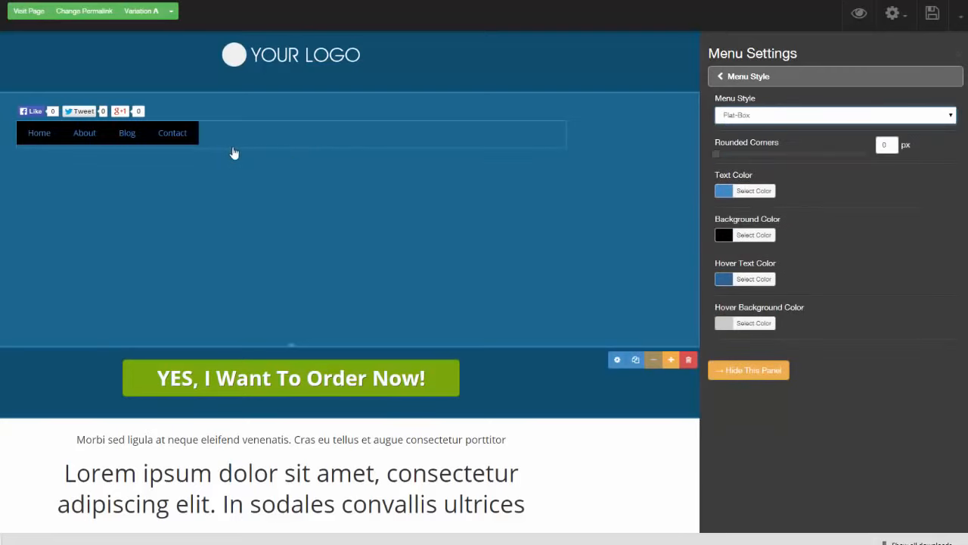
Set the navigation menu's background color to light cyan #acfbf9 and its rounded corners to 6 px
left_click(754, 235)
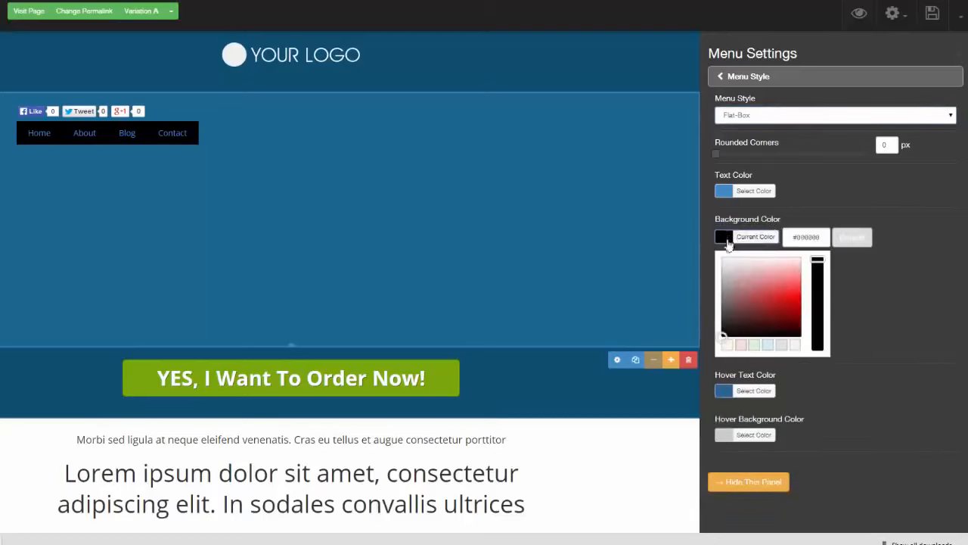
mouse_move(734, 273)
left_mouse_down()
mouse_move(797, 293)
mouse_move(786, 321)
left_mouse_up()
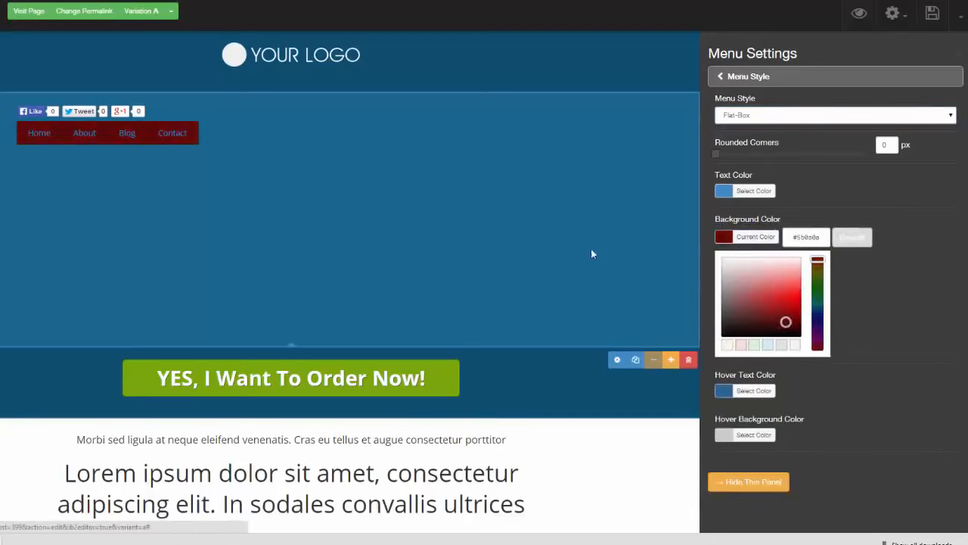
left_click(819, 303)
left_click(795, 271)
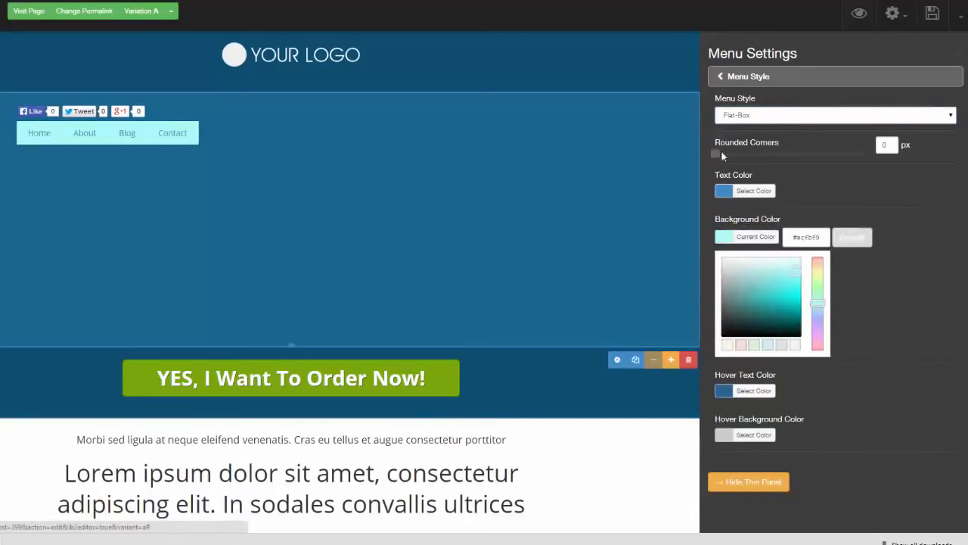
left_click_drag(718, 153, 761, 151)
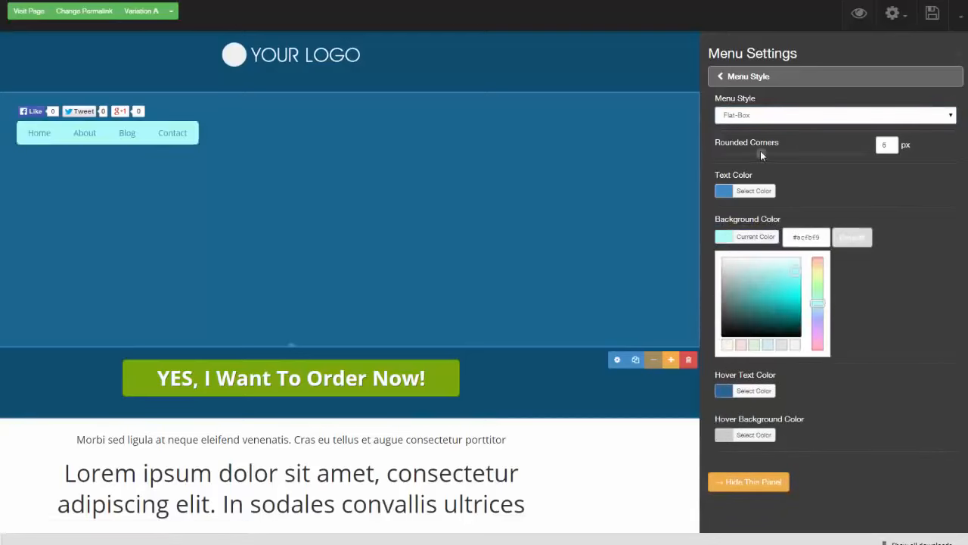
Examine the sub-menu text, background and hover color options, and close the menu settings
left_click(724, 80)
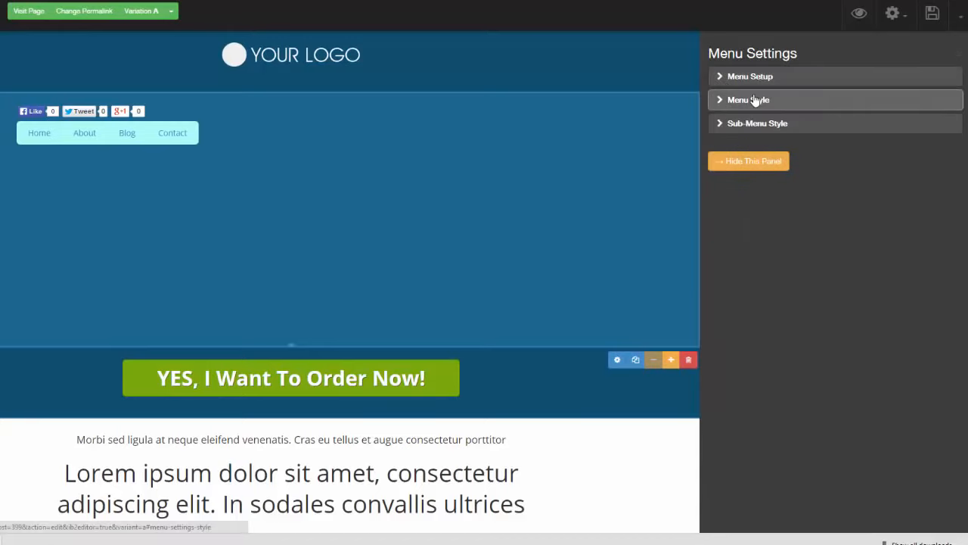
left_click(720, 123)
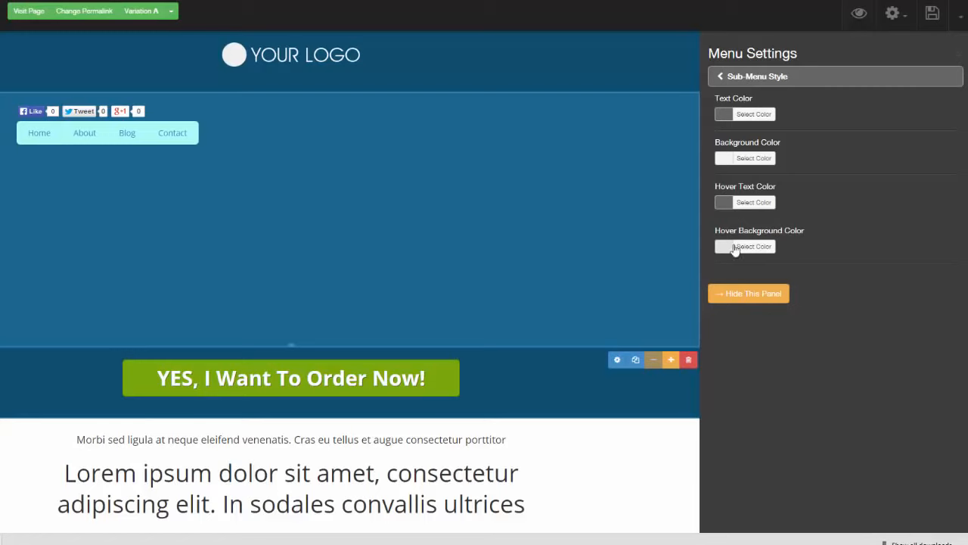
left_click(962, 59)
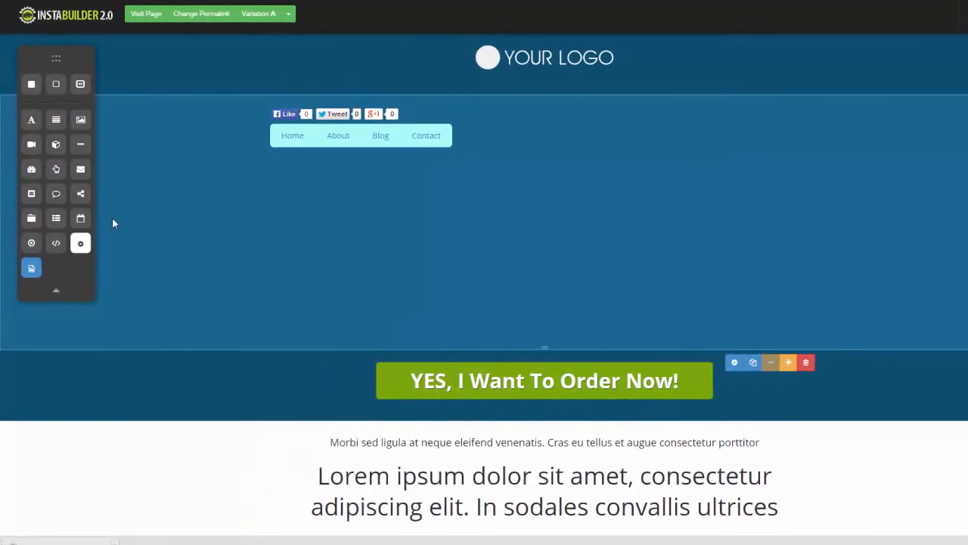
Add a date element below the navigation menu, view its format and font settings, and hide them
left_click_drag(80, 218, 471, 161)
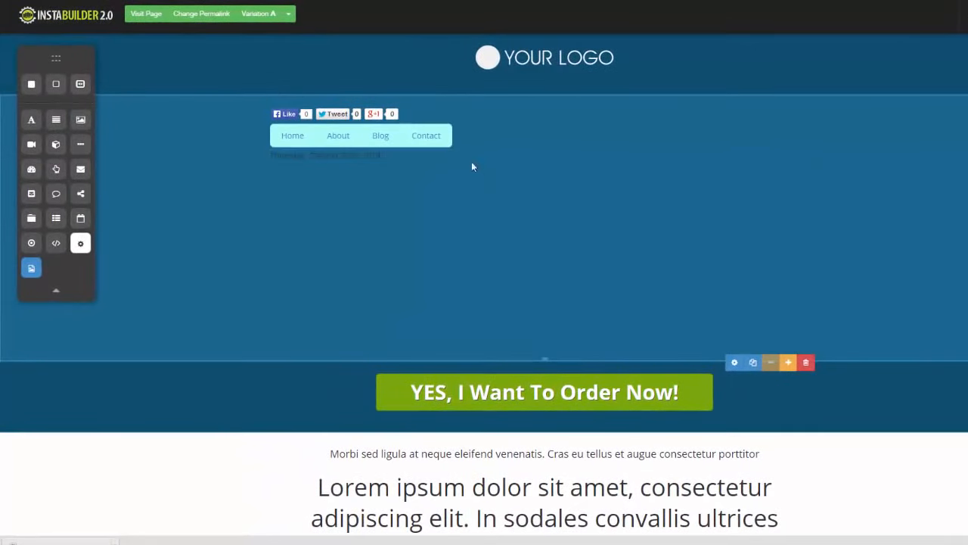
mouse_move(466, 162)
left_click(771, 174)
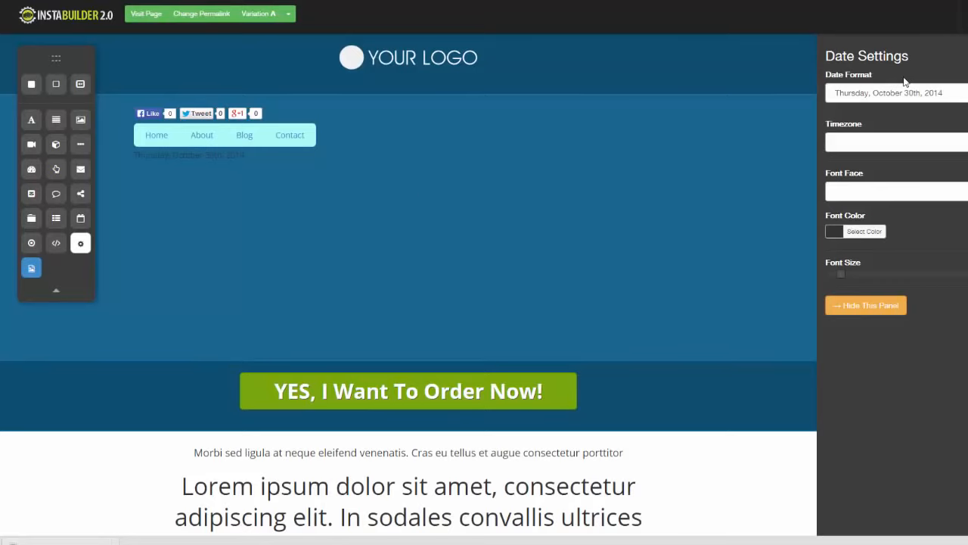
left_click(867, 306)
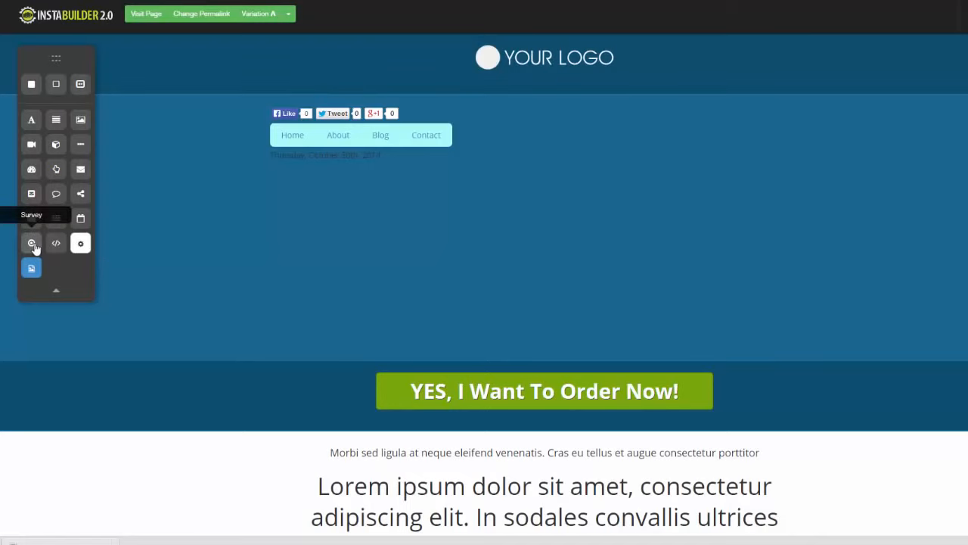
Add a survey element below the date and delete it again
left_click_drag(31, 243, 530, 192)
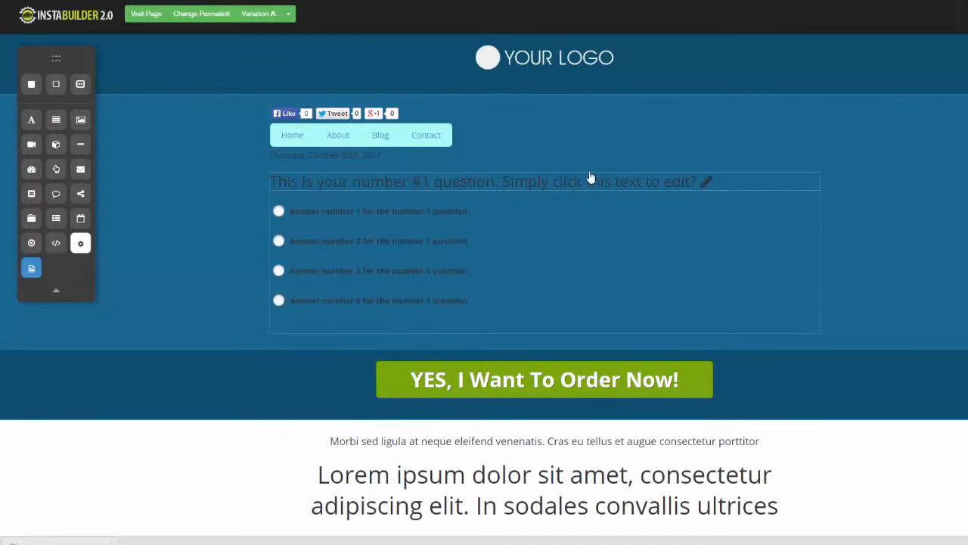
left_click(802, 189)
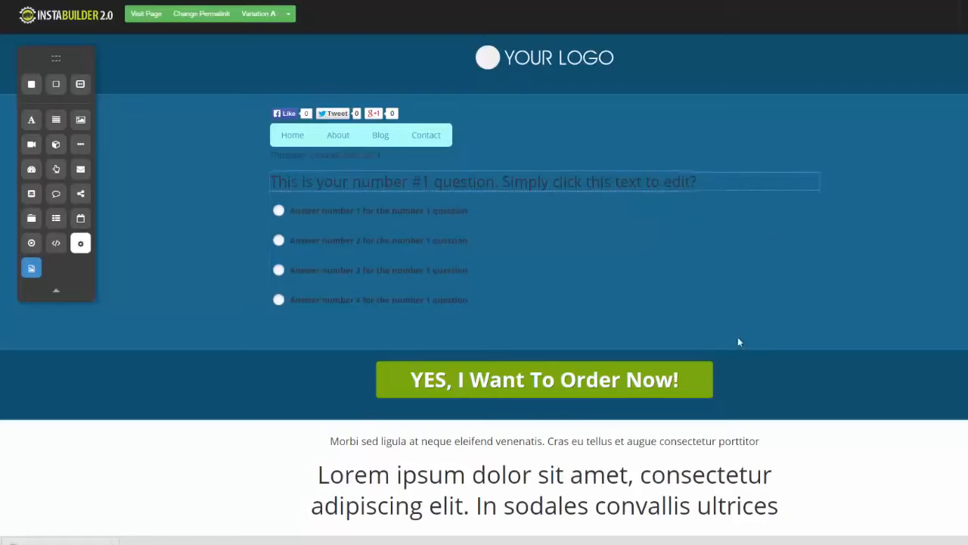
left_click(627, 283)
left_click(808, 336)
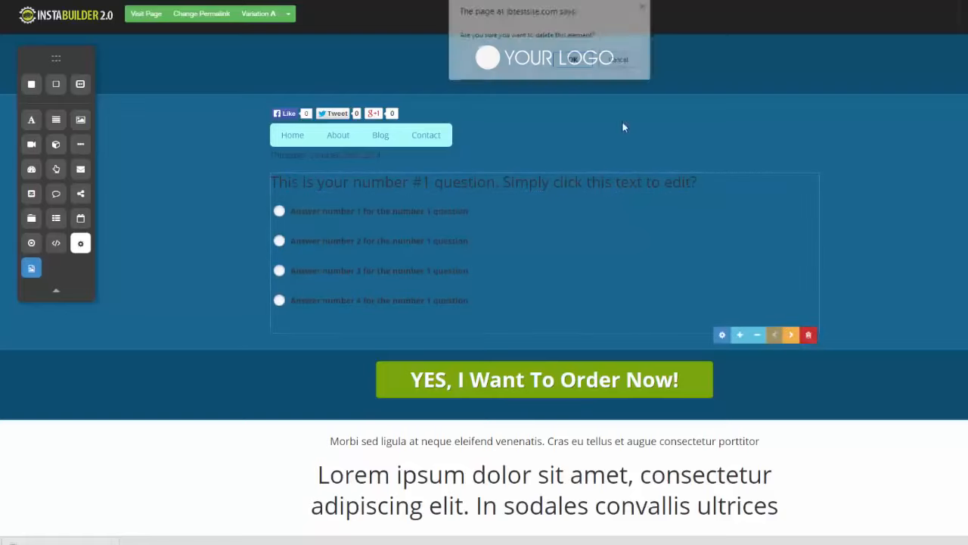
left_click(572, 61)
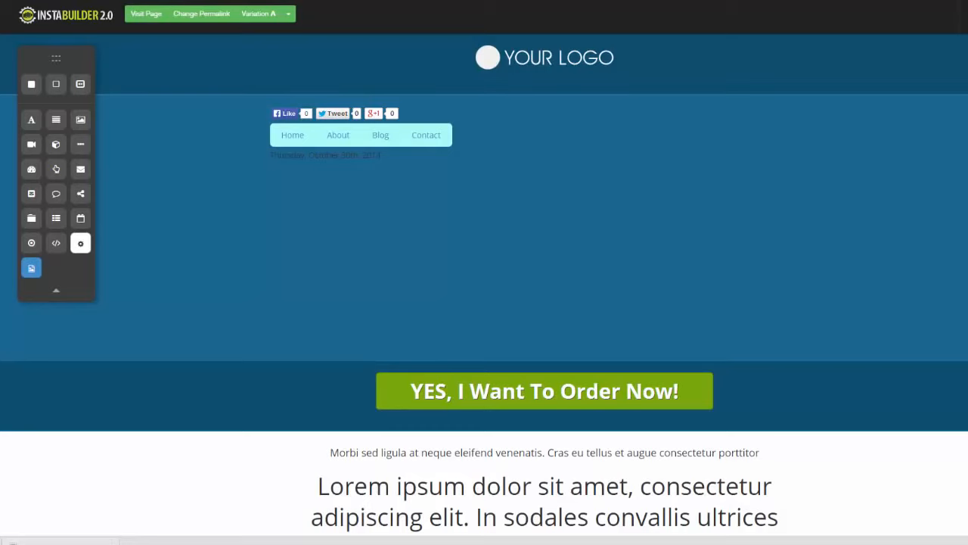
scroll(484, 283, "down", 3)
scroll(484, 287, "down", 2)
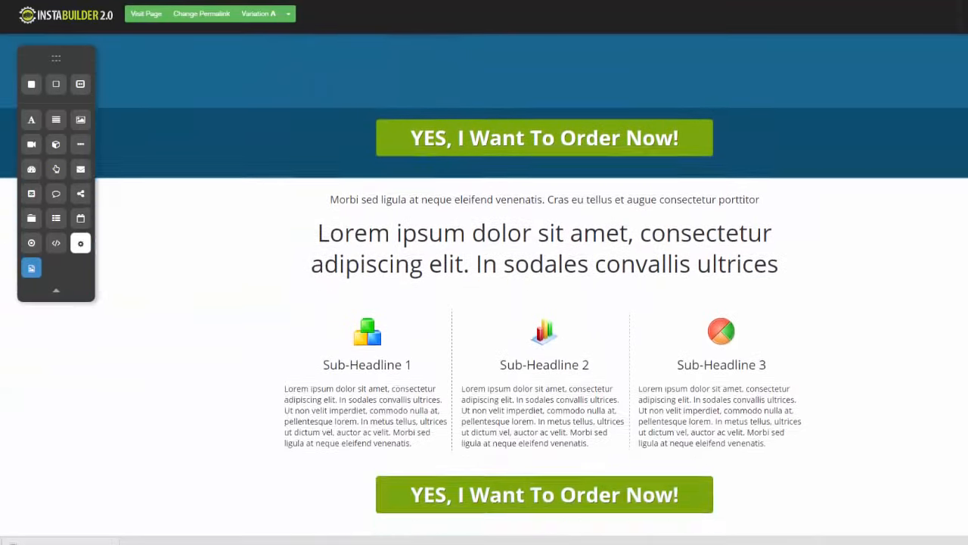
scroll(929, 195, "up", 4)
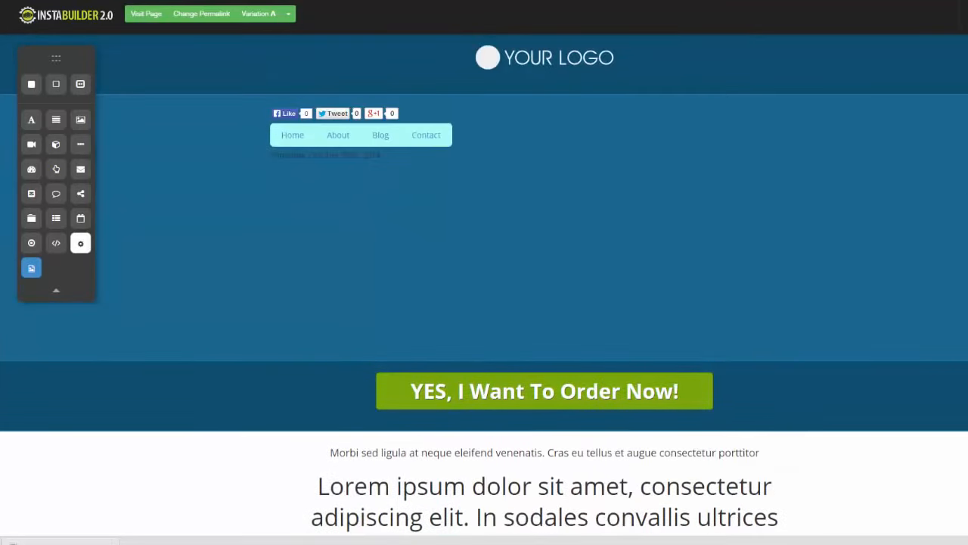
scroll(484, 283, "down", 5)
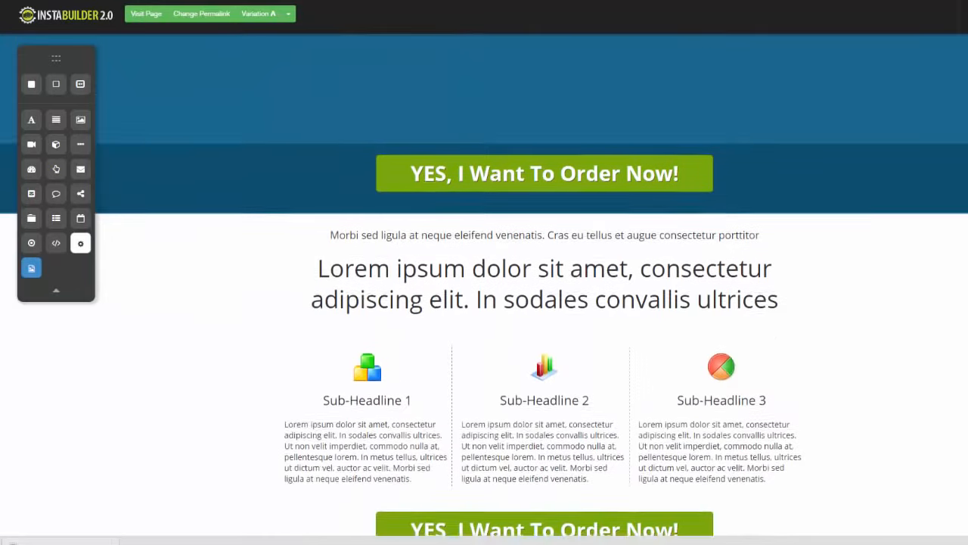
scroll(484, 283, "up", 5)
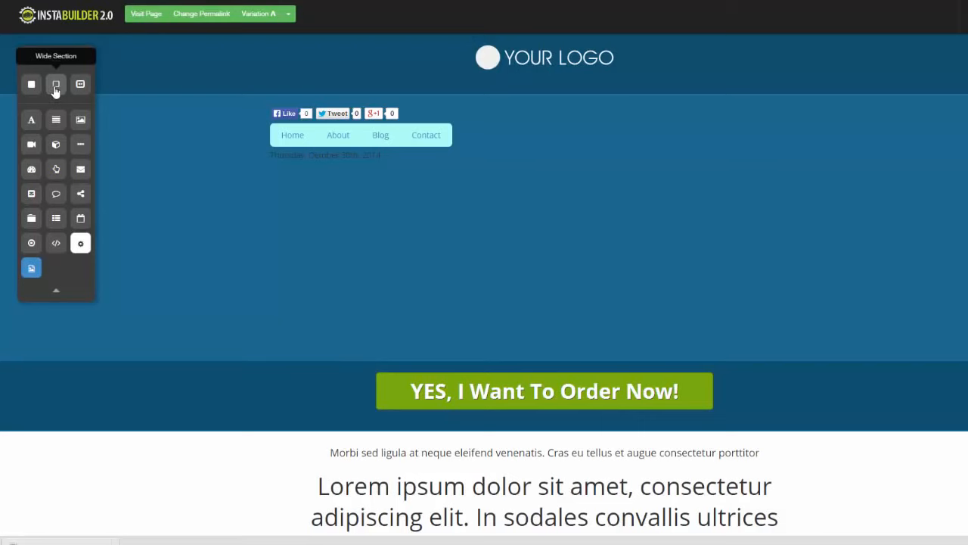
Add a wide section between the large headline and the three sub-headline columns, and check its margin and padding settings
left_click_drag(55, 89, 425, 357)
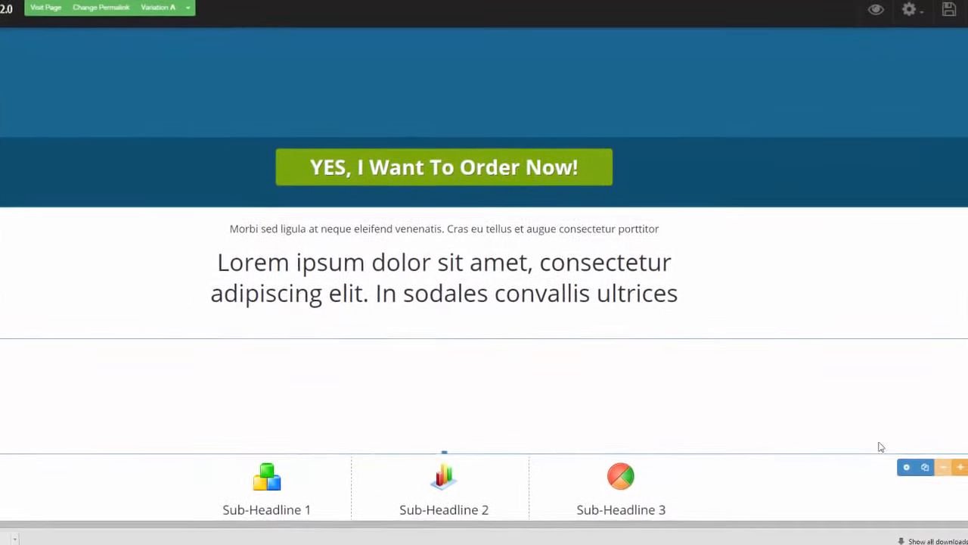
left_click(875, 466)
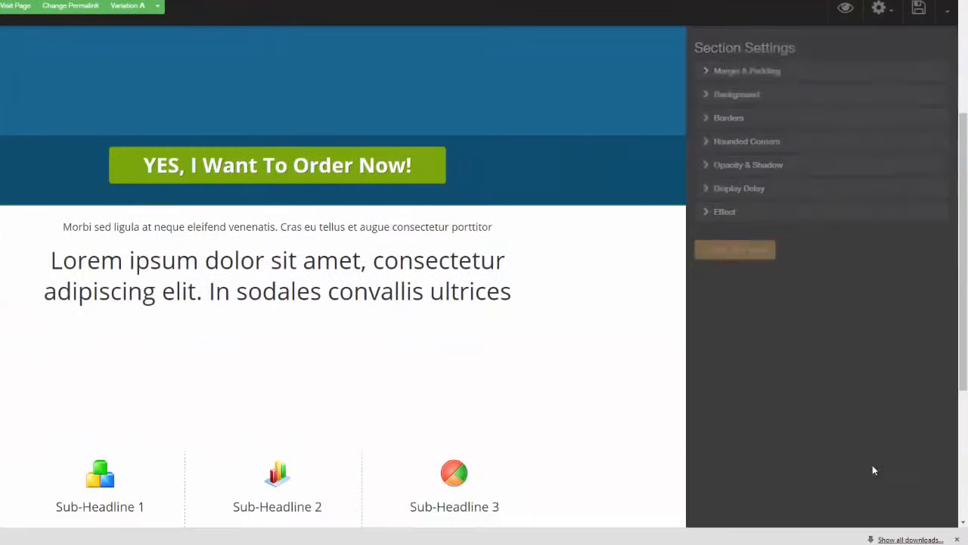
left_click(707, 74)
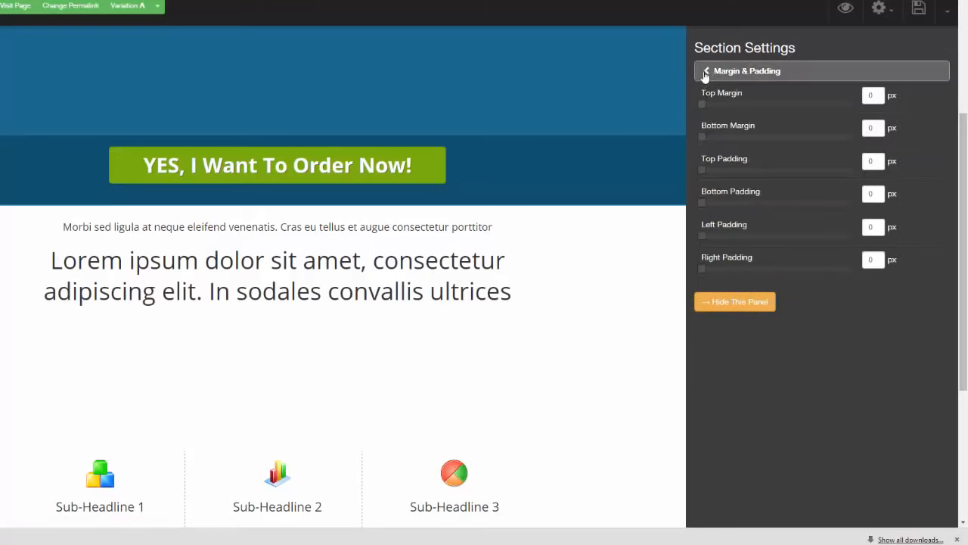
left_click(705, 72)
Apply a pre-made background pattern to the new wide section, trying the black-red one and choosing the crimson one
left_click(704, 95)
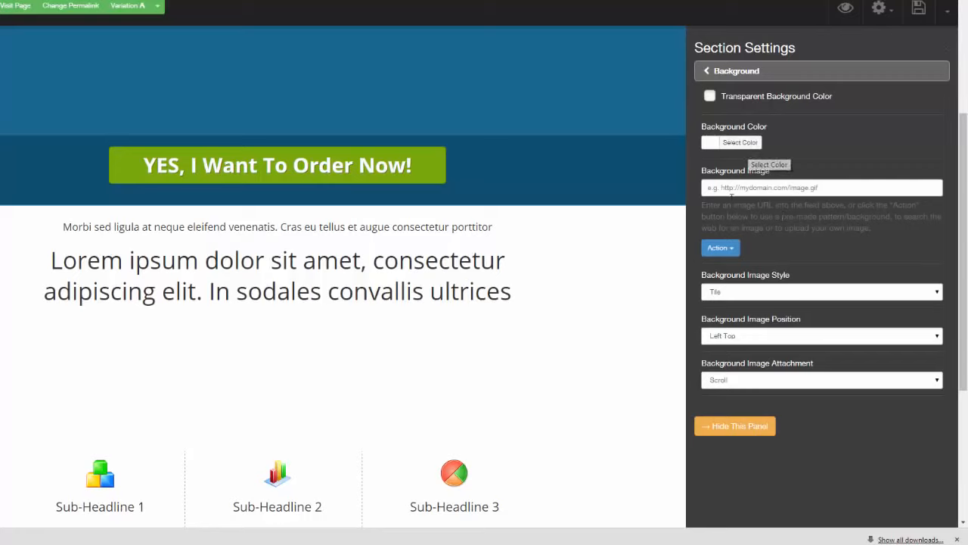
left_click(732, 251)
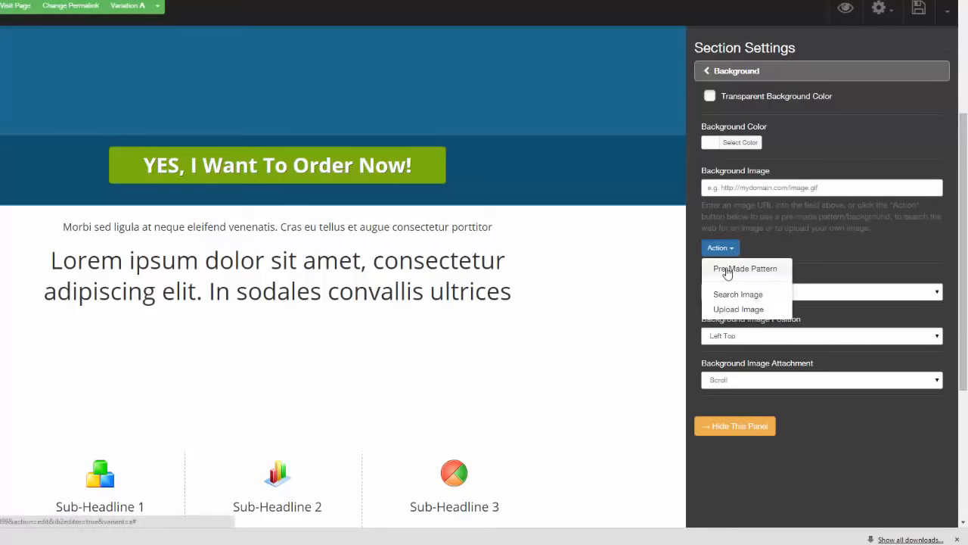
left_click(752, 272)
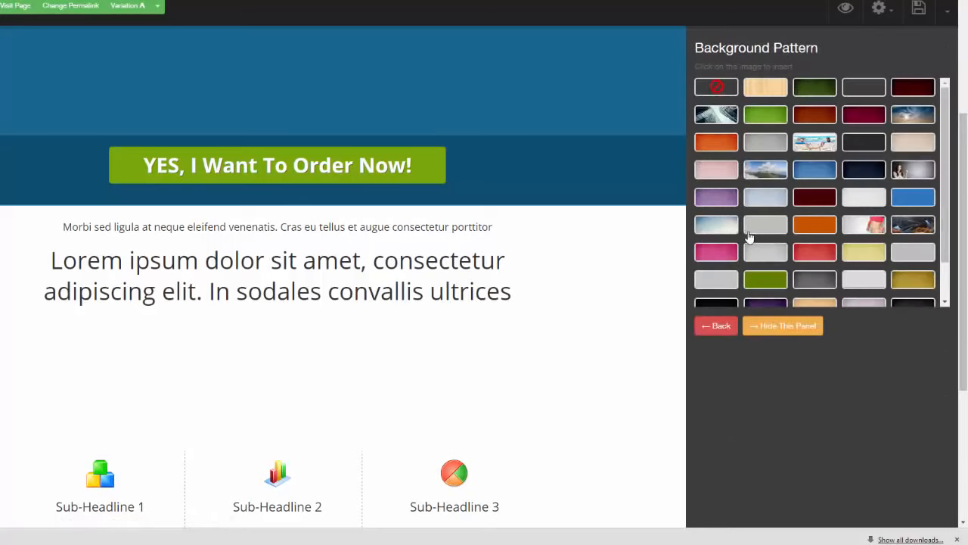
left_click(903, 92)
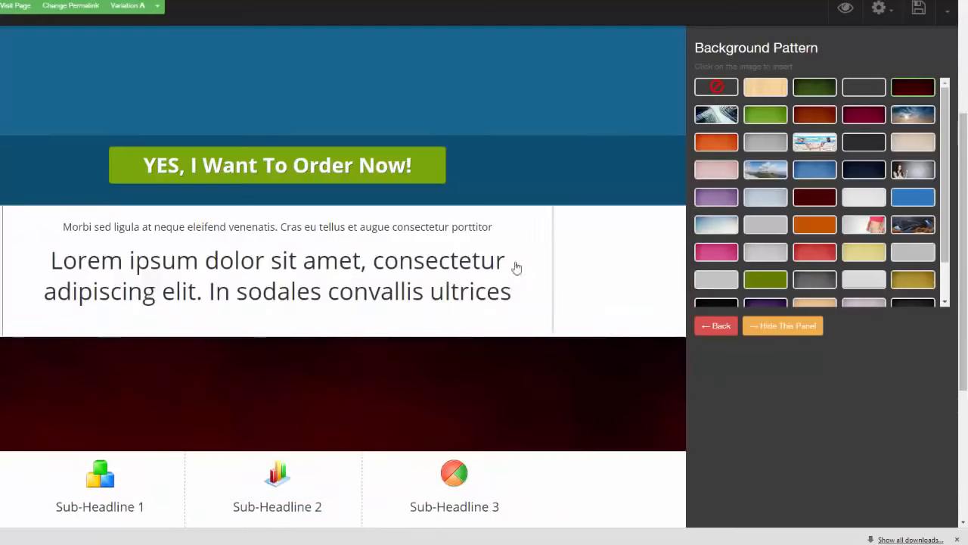
left_click(863, 117)
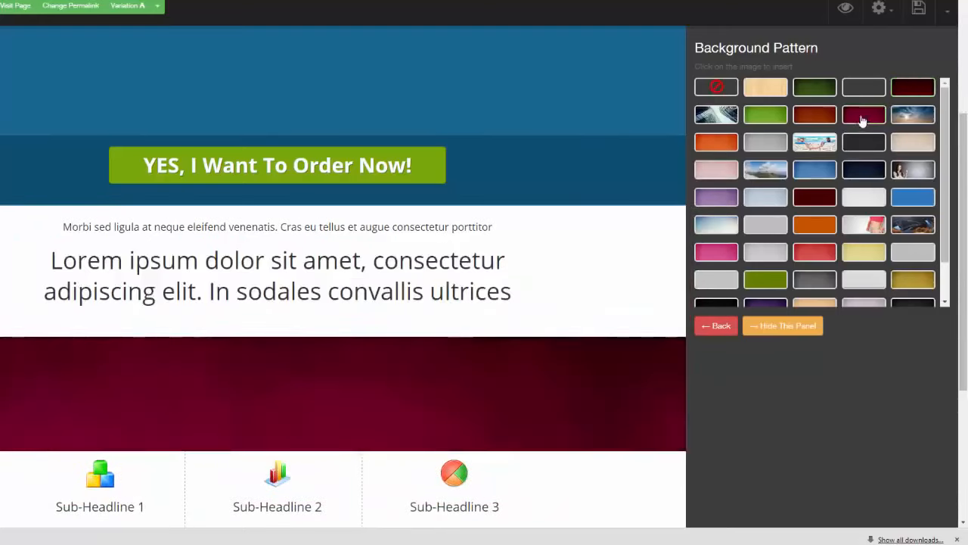
Change the wide section's background pattern to the dark grey one and duplicate the section
left_click_drag(947, 141, 946, 119)
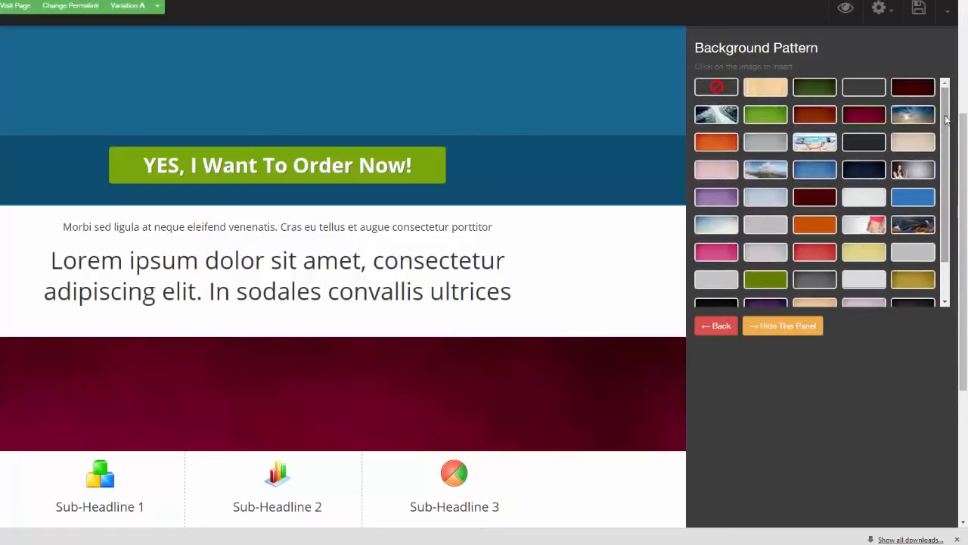
left_click(817, 280)
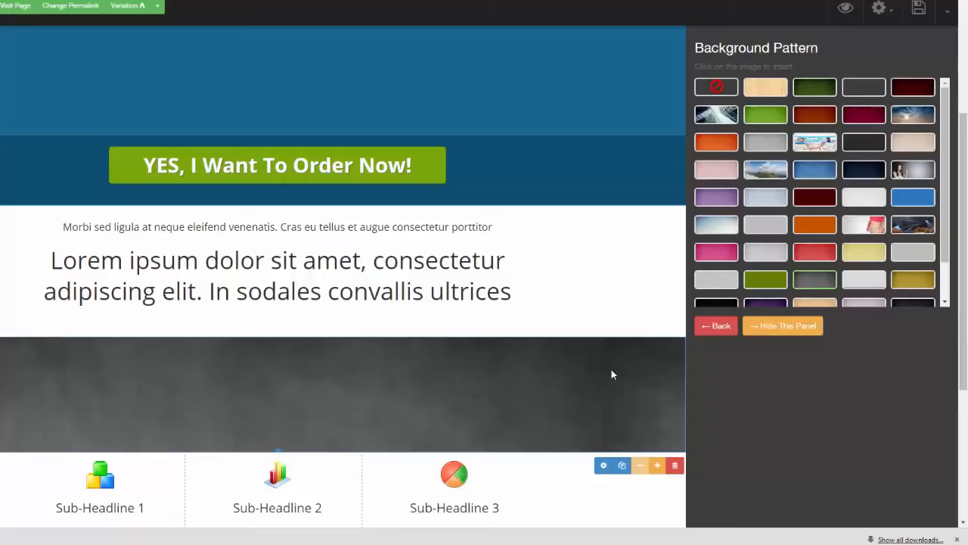
left_click(622, 465)
Try the blue background pattern on the upper wide section, apply the orange one instead, and hide the settings
left_click_drag(605, 490, 596, 270)
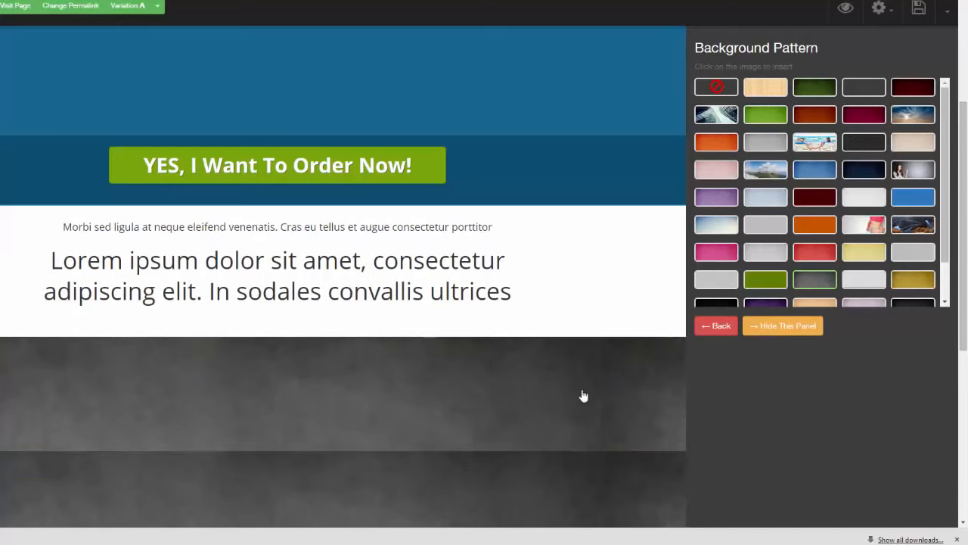
left_click(817, 168)
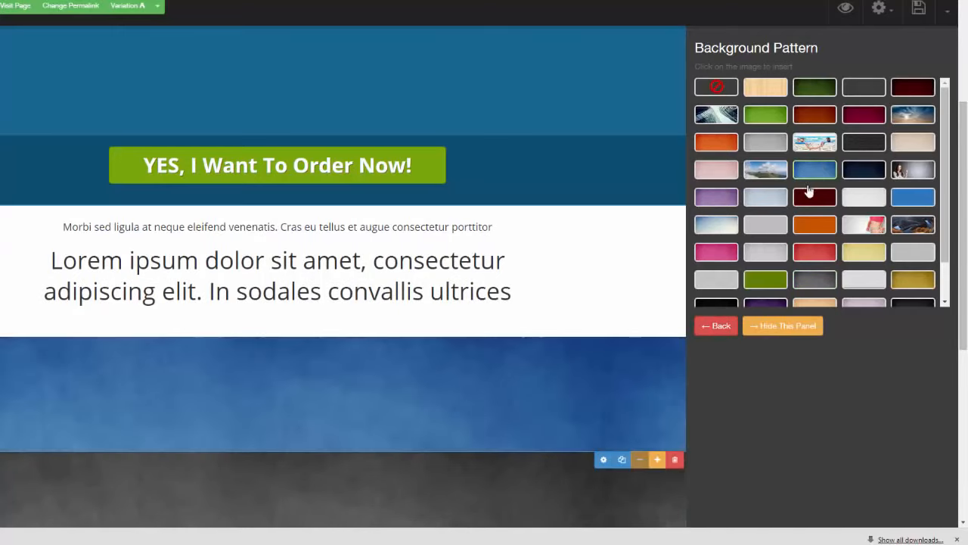
left_click_drag(962, 267, 963, 340)
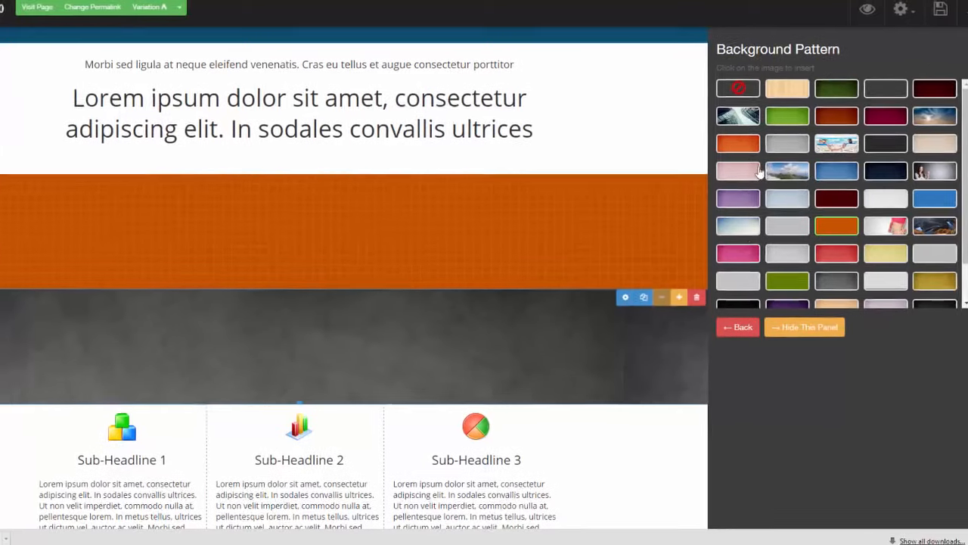
left_click(774, 326)
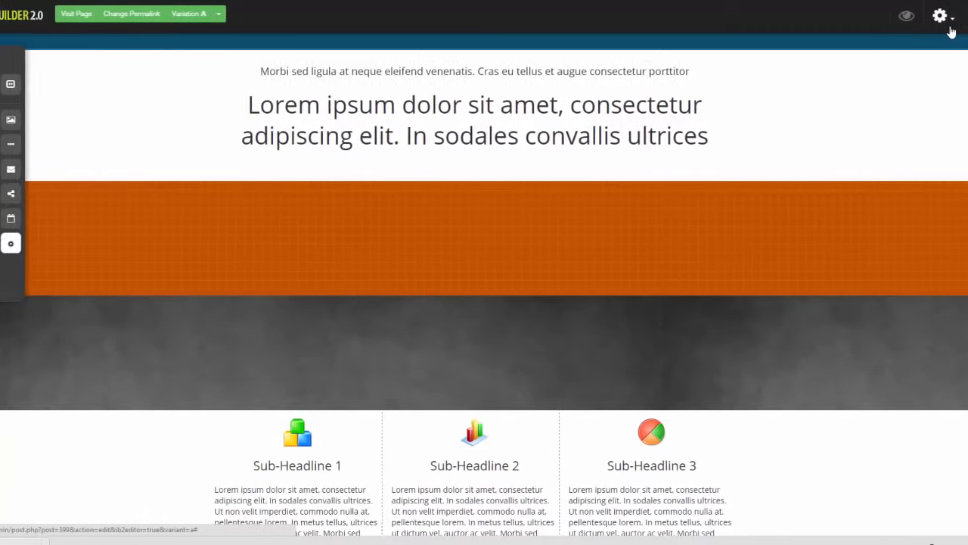
Enable the attention bar, set its background color to black, and close its settings
left_click(893, 30)
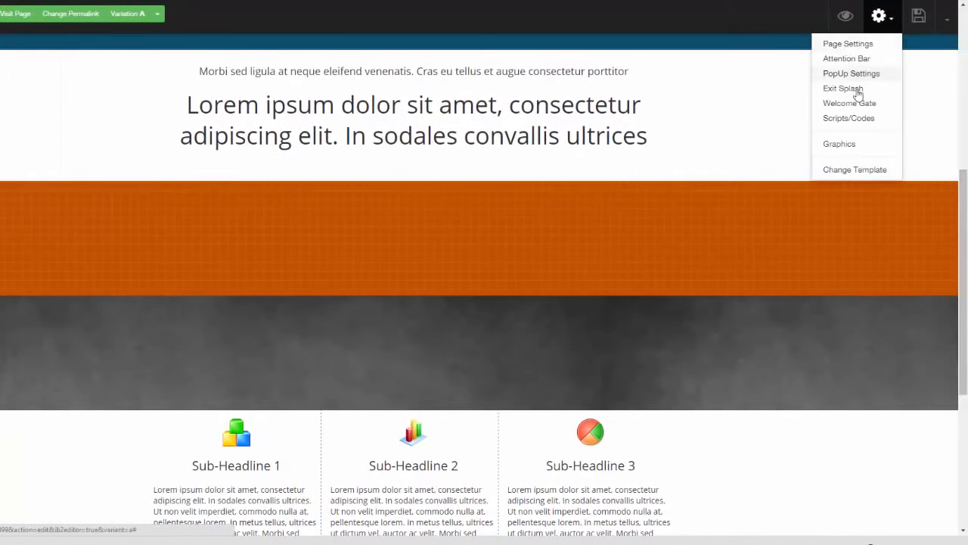
left_click(860, 65)
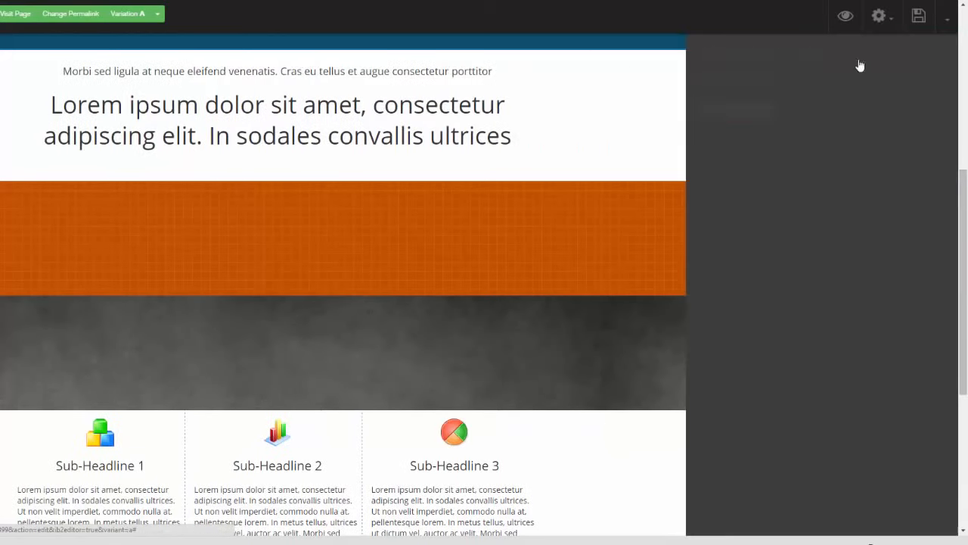
left_click(713, 81)
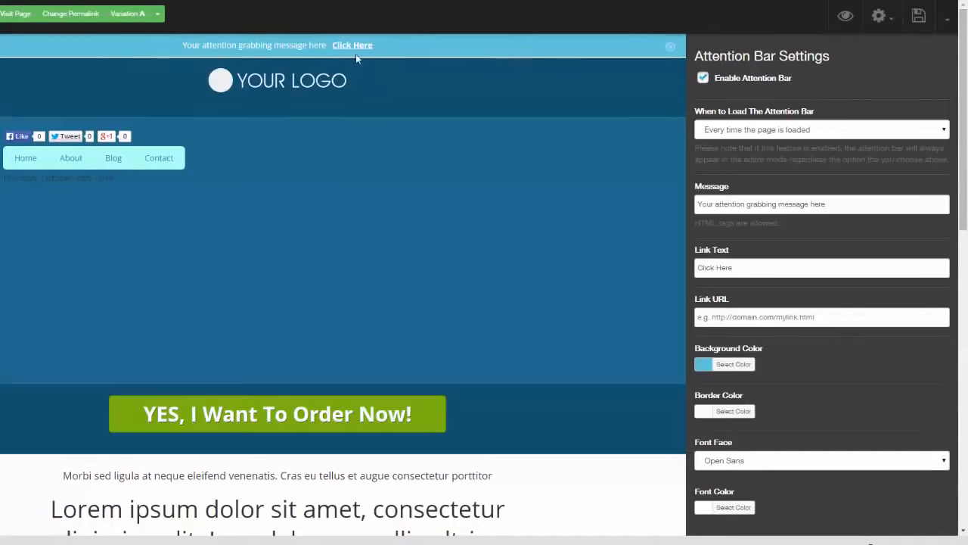
left_click(708, 365)
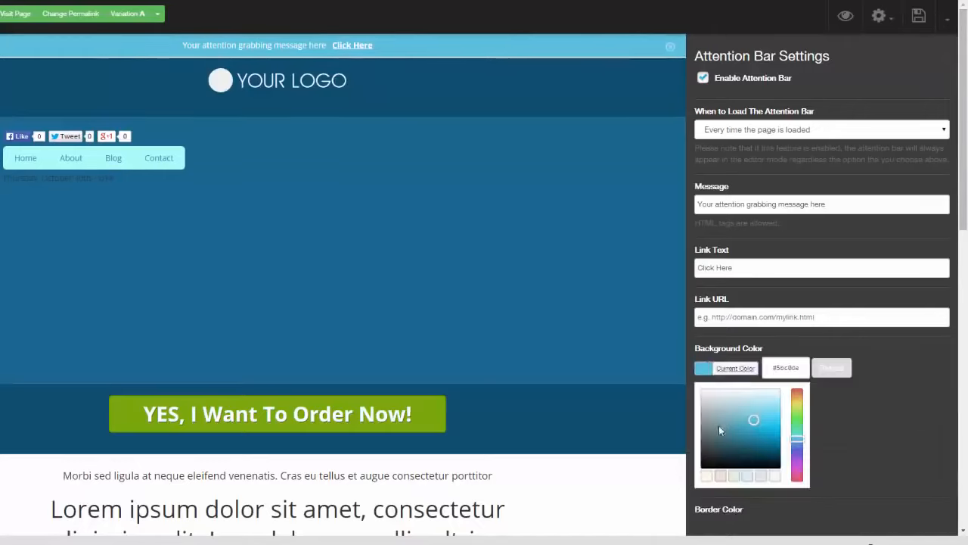
left_click(702, 463)
left_click(685, 501)
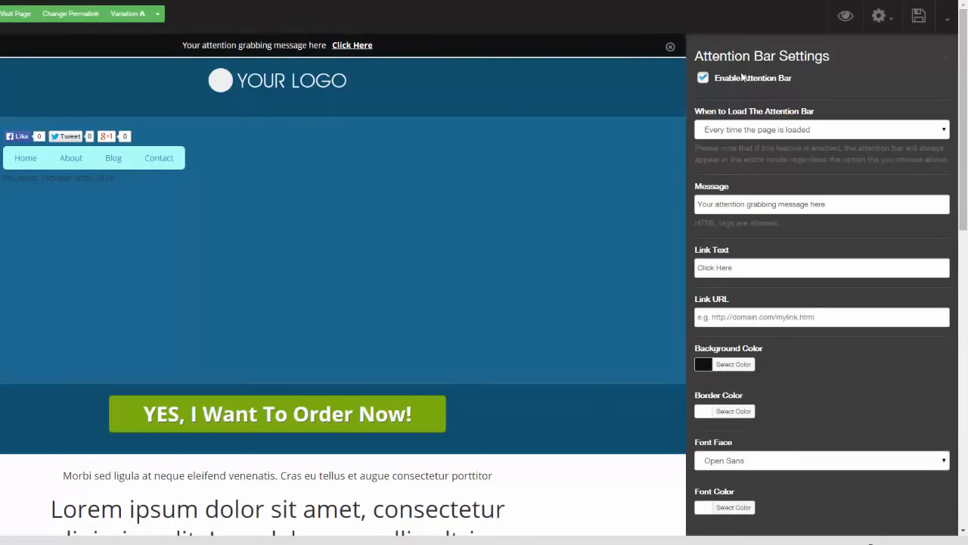
left_click(949, 61)
Examine the pop-up settings and the choices for when the pop-up loads, leaving them as they are
left_click(891, 20)
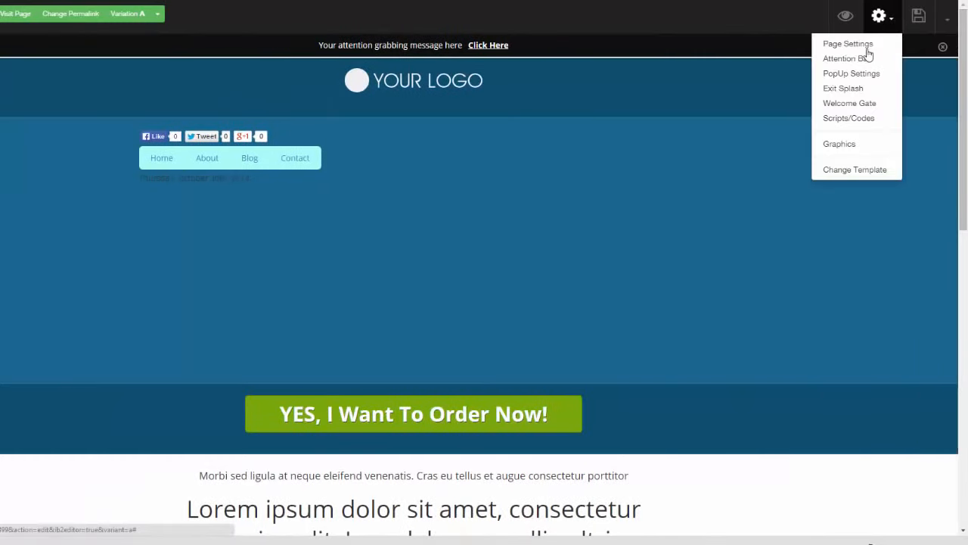
left_click(852, 73)
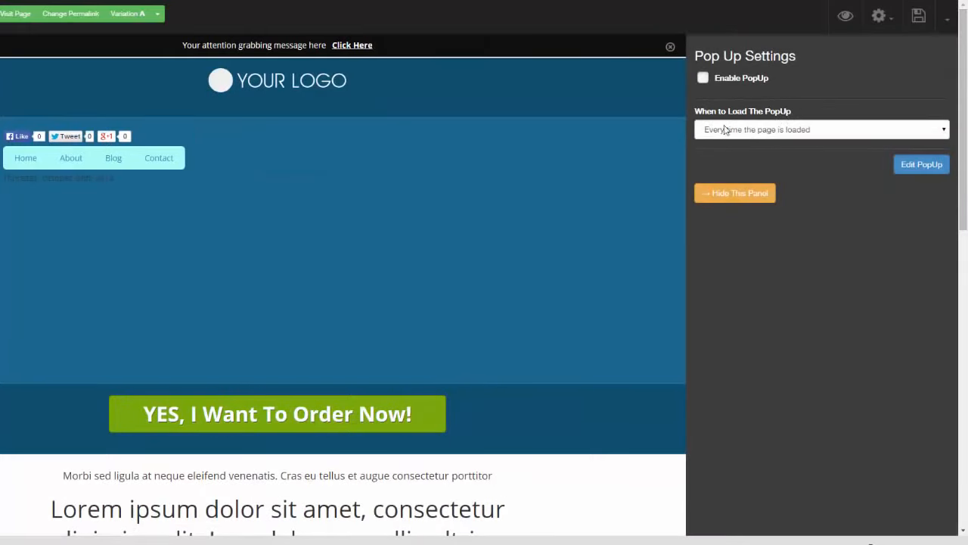
left_click(876, 130)
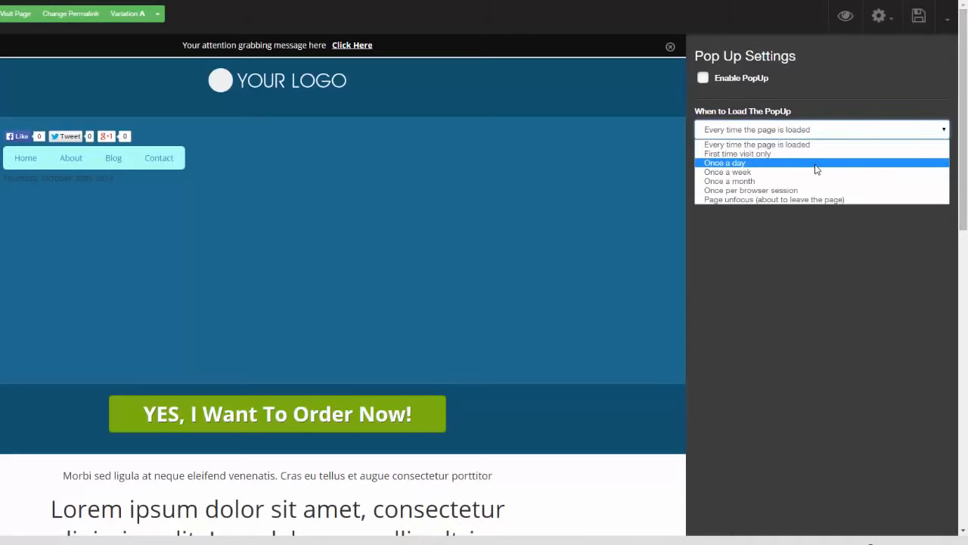
left_click(810, 248)
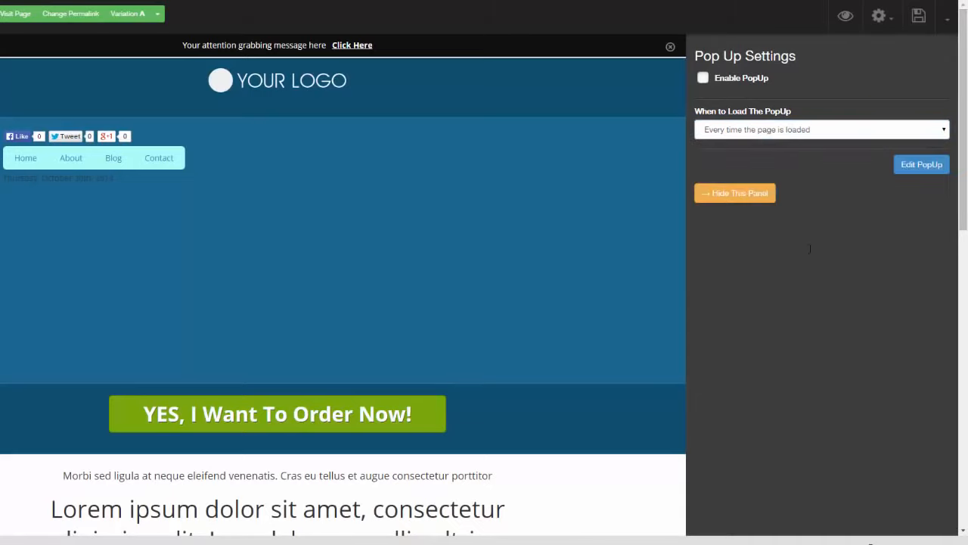
left_click(945, 61)
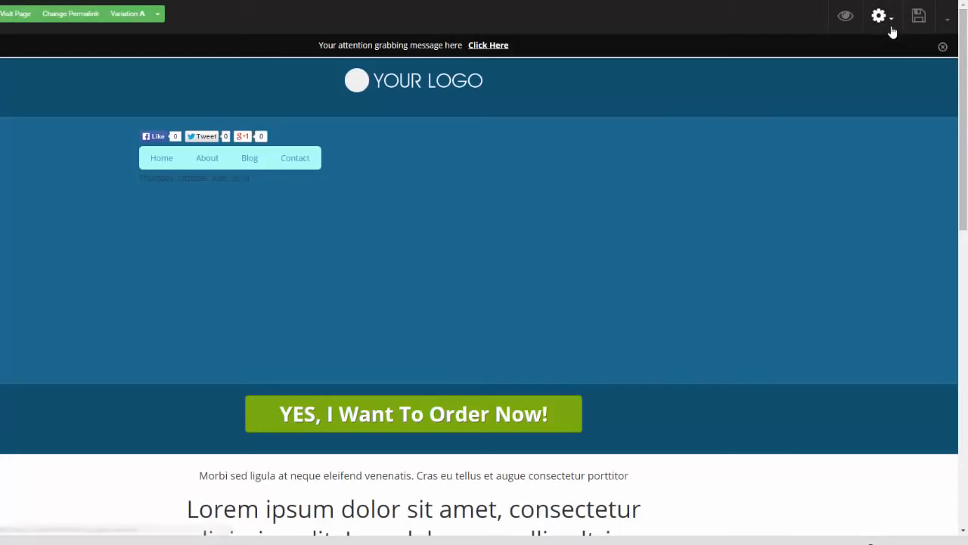
View the Welcome Gate settings and close them
left_click(890, 27)
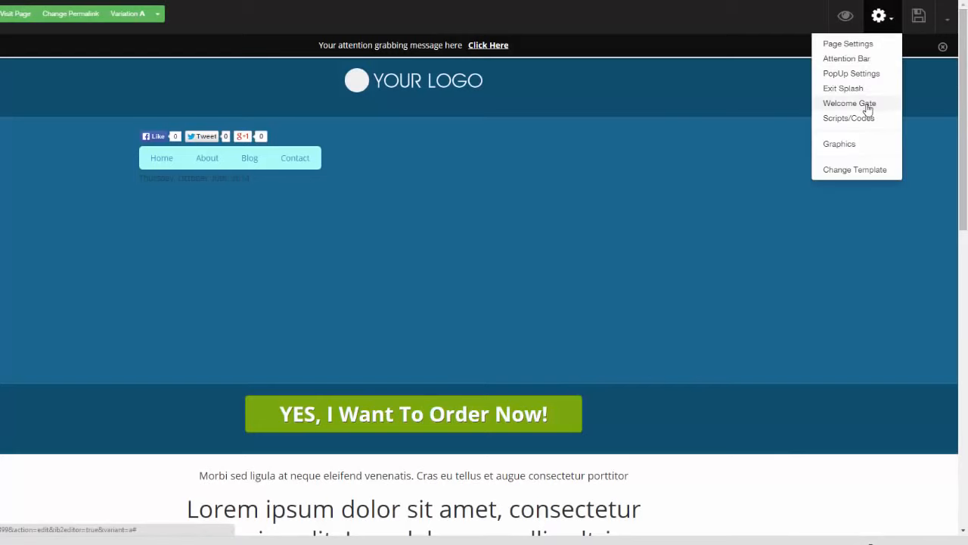
left_click(868, 106)
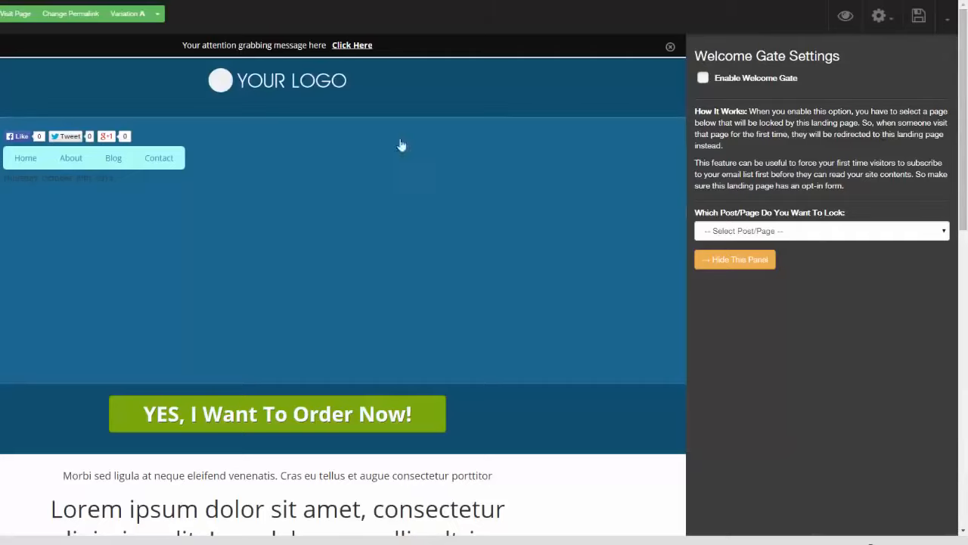
left_click(945, 57)
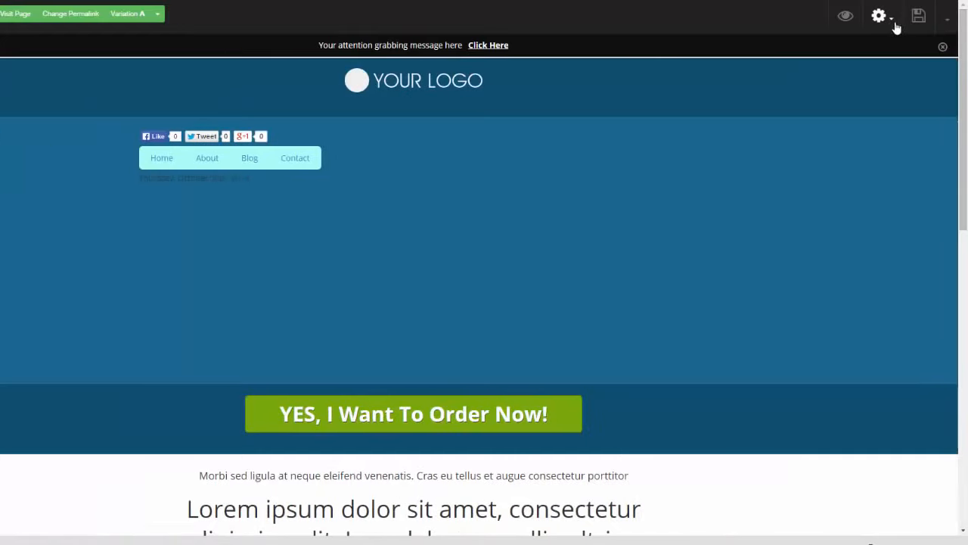
Insert the red "Send Me The Video" and yellow "Get The FREE Report!" button graphics below the navigation menu
left_click(879, 16)
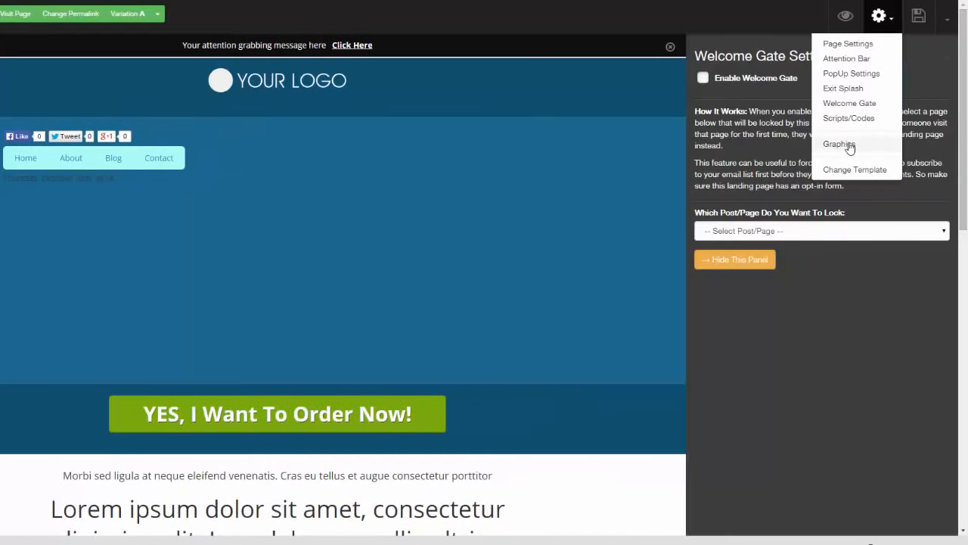
left_click(840, 144)
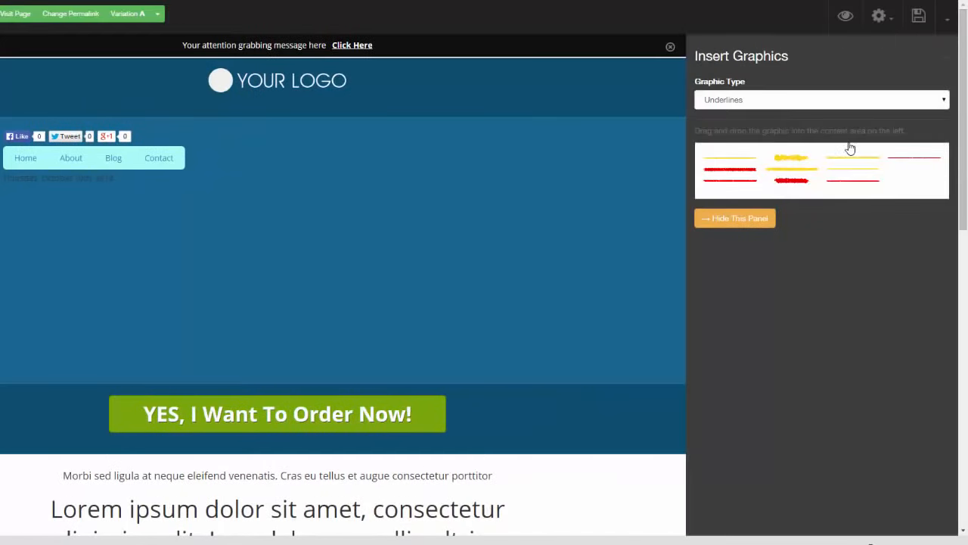
left_click(945, 103)
left_click(908, 134)
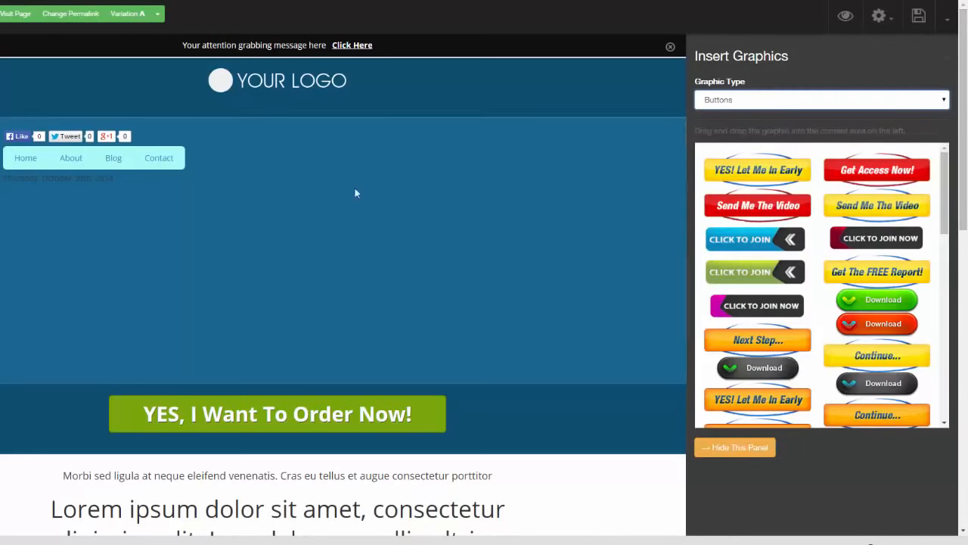
left_click_drag(726, 212, 413, 183)
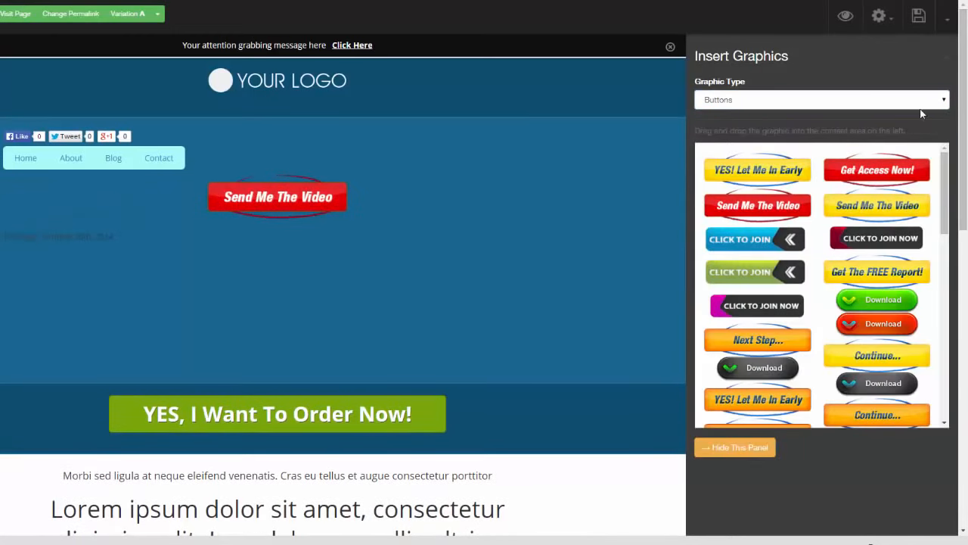
left_click_drag(880, 273, 389, 263)
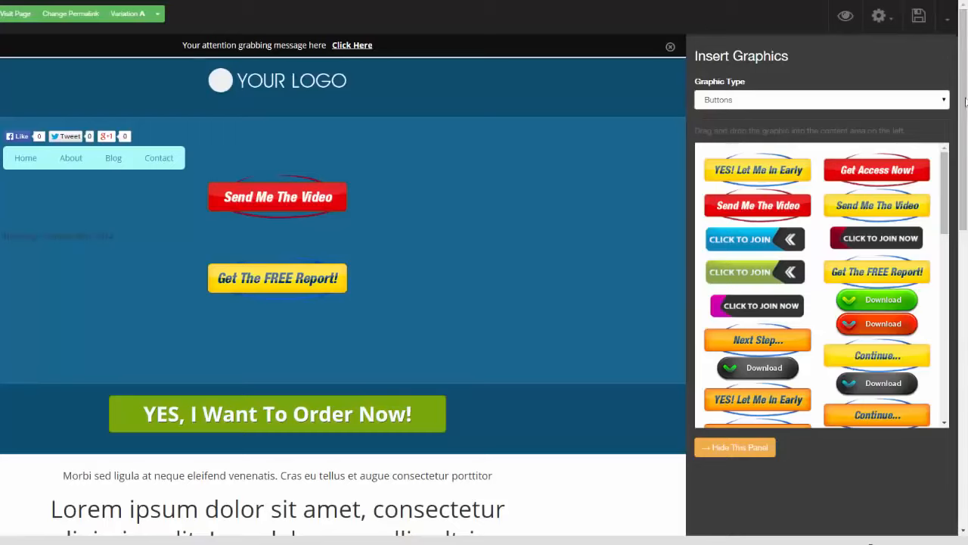
Browse the Bigicons and Highlights graphics, and insert the tall red double-chevron arrow above the "Send Me The Video" button
left_click(942, 101)
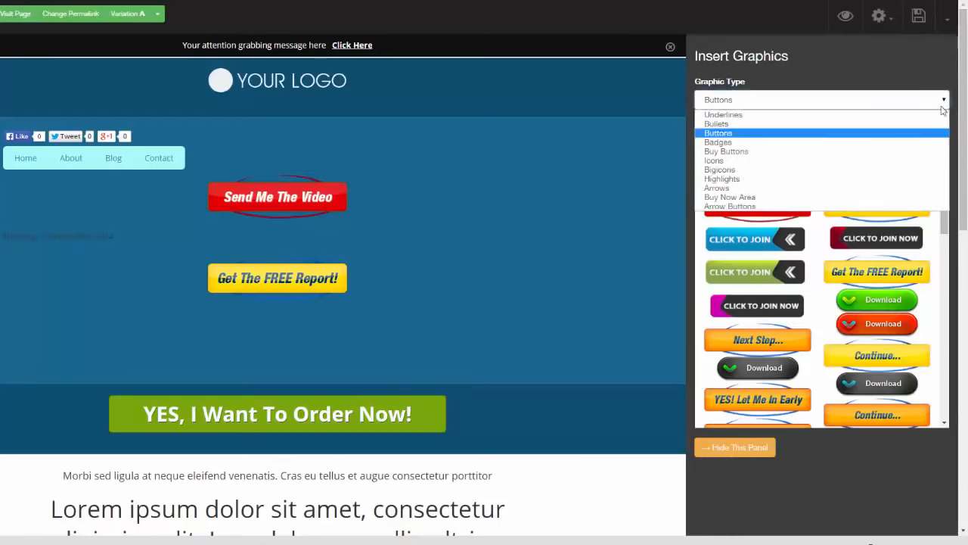
left_click(877, 170)
left_click(943, 101)
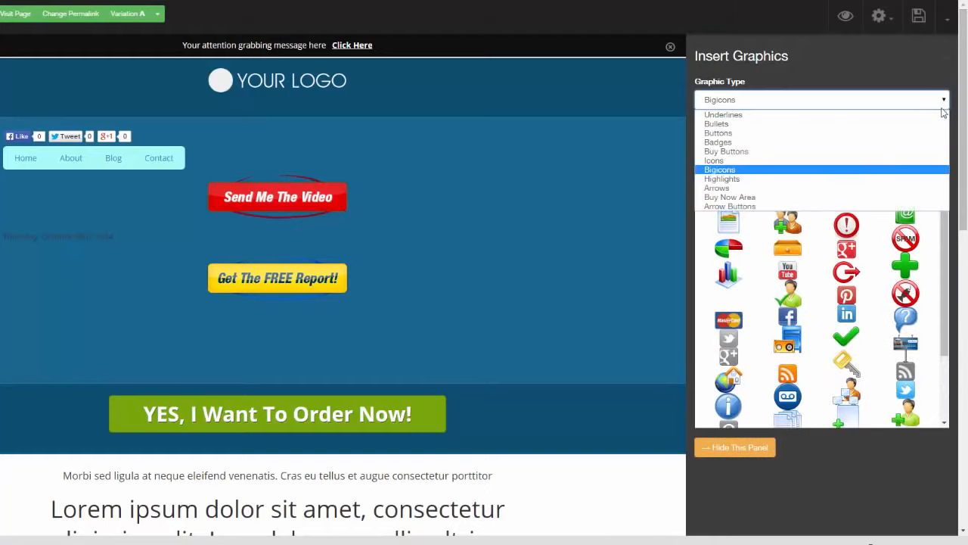
left_click(870, 176)
left_click(923, 101)
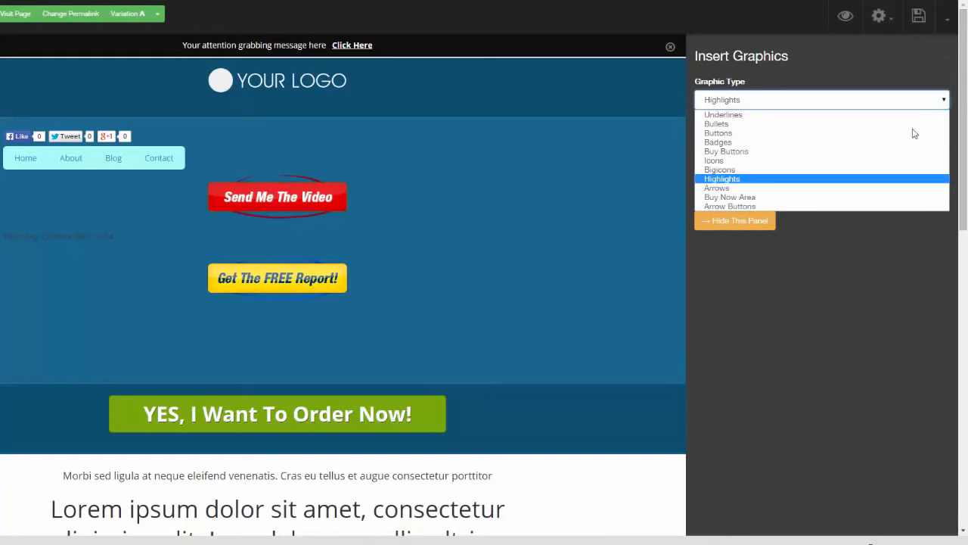
left_click(871, 189)
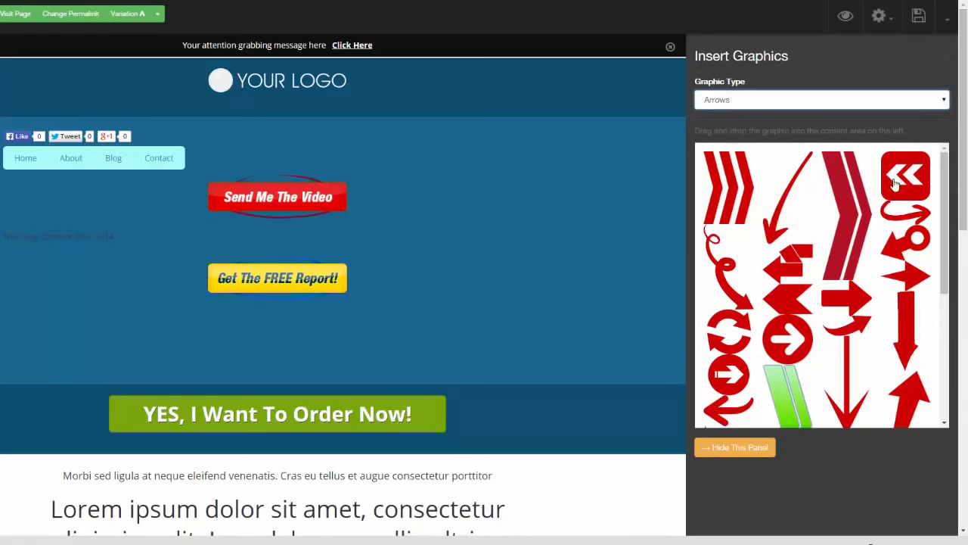
left_click_drag(846, 216, 450, 188)
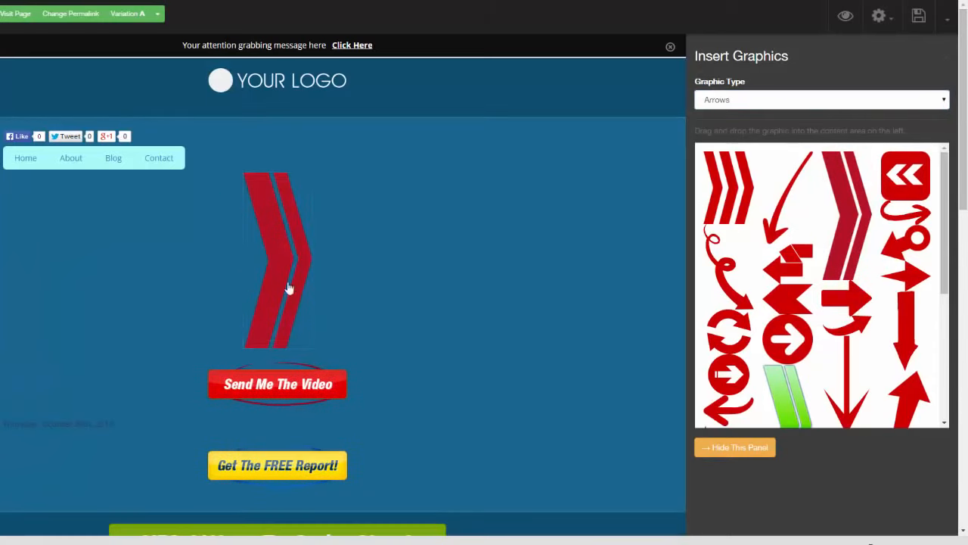
Open the image settings of the red arrow graphic and look over its options
left_click(289, 261)
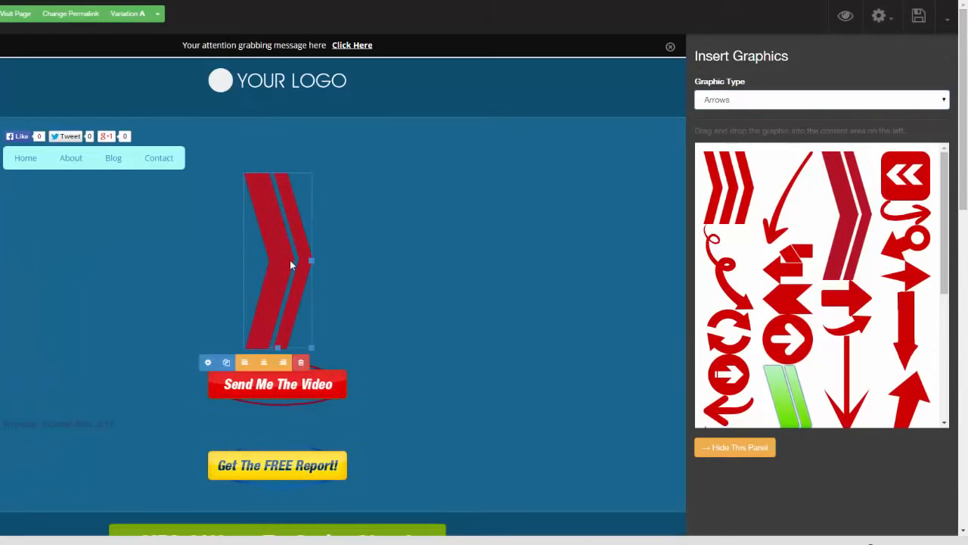
left_click(209, 363)
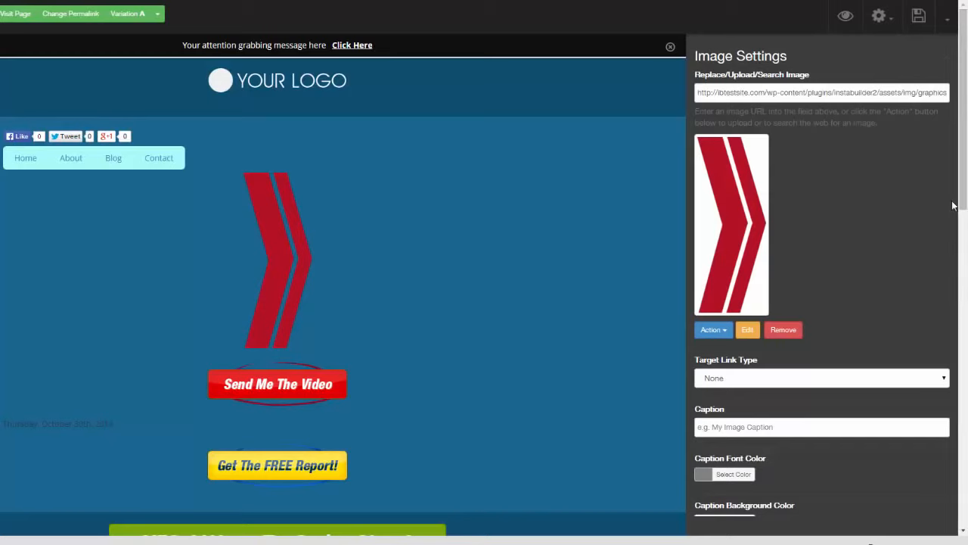
mouse_move(962, 140)
left_mouse_down()
mouse_move(957, 226)
mouse_move(959, 138)
left_mouse_up()
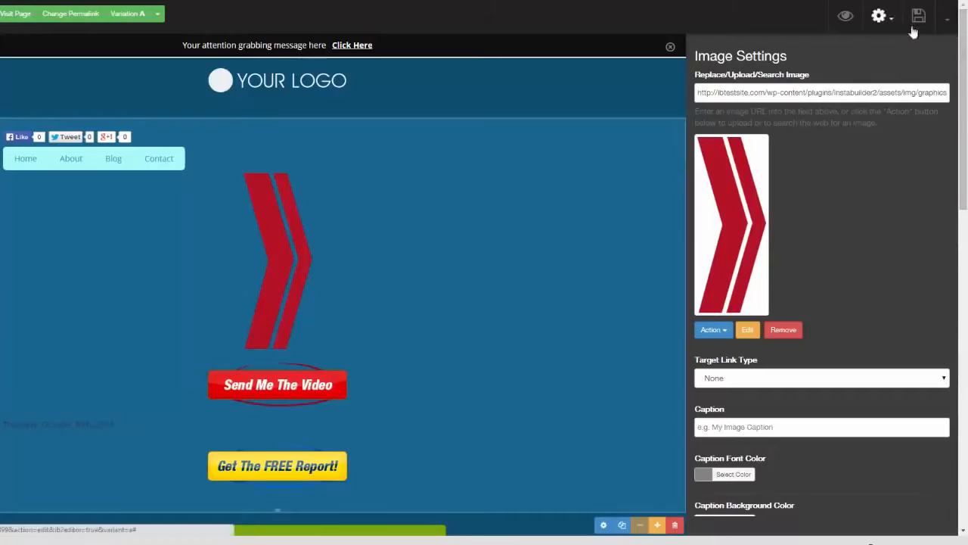
Replace the page's current template with the Squeeze Page template showing a person walking on a beach at sunset
left_click(944, 27)
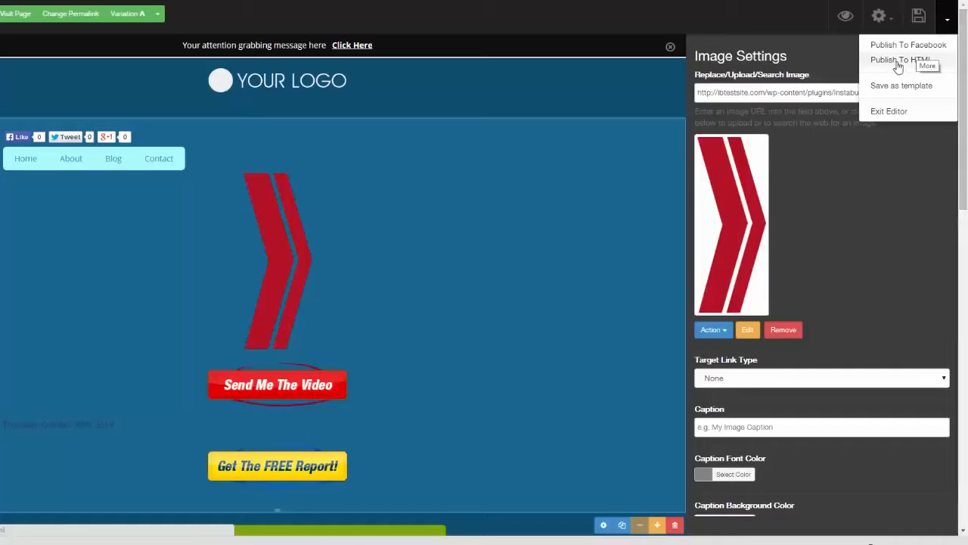
left_click(892, 22)
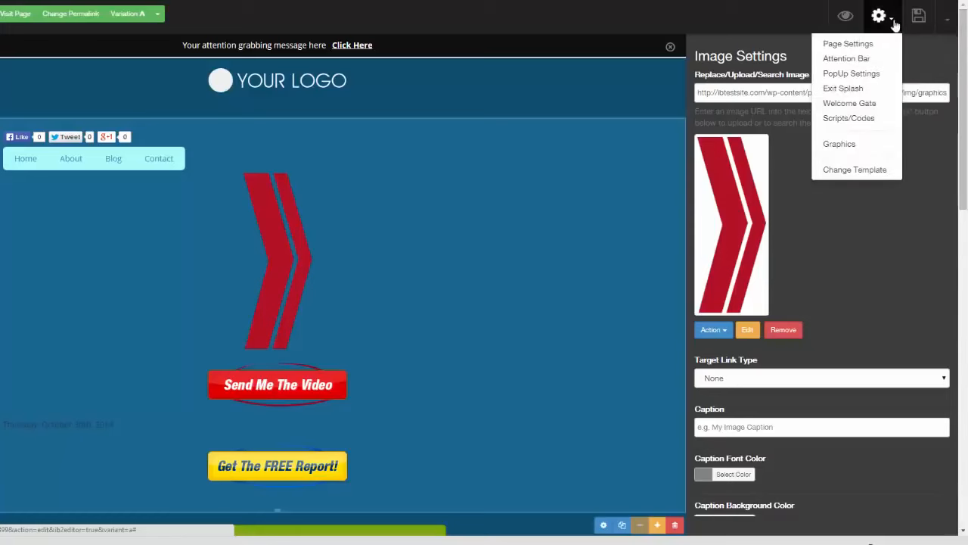
left_click(858, 169)
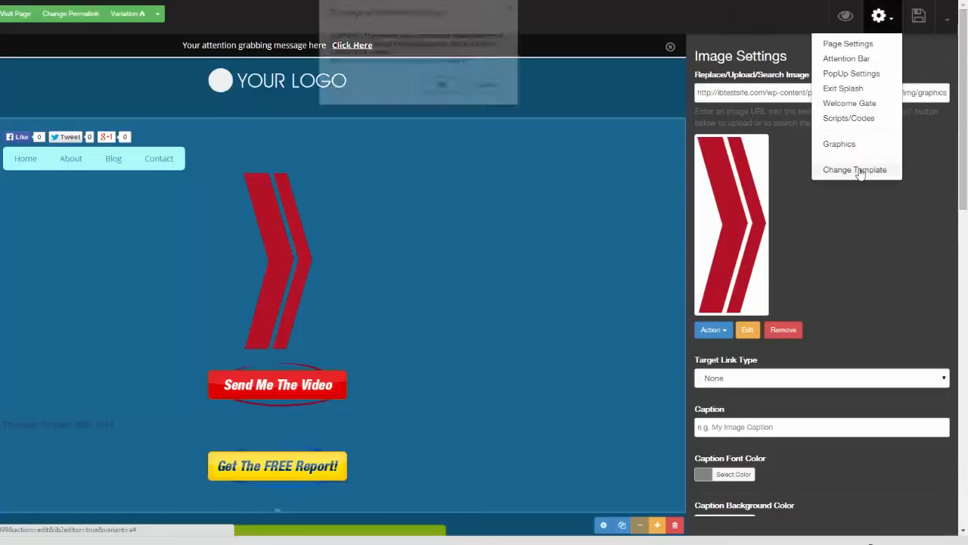
left_click(435, 88)
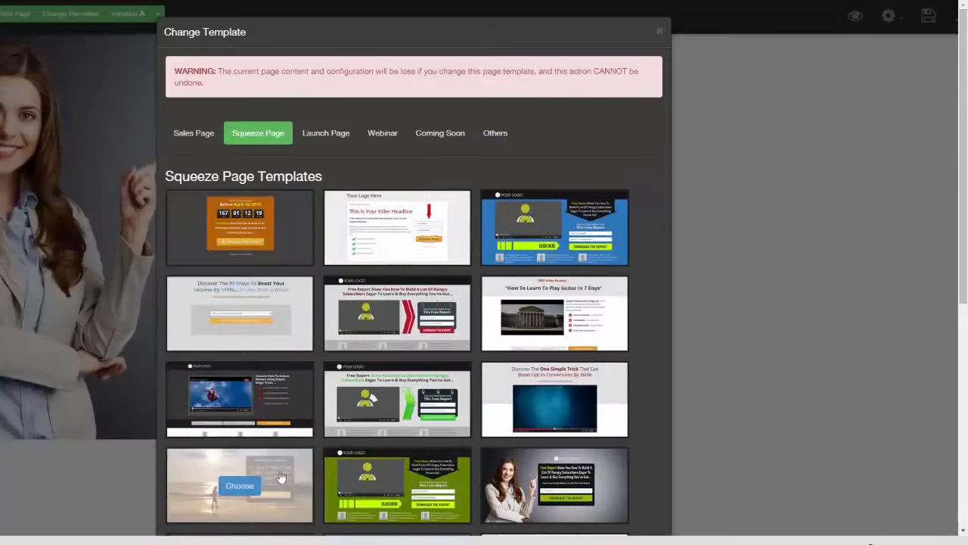
left_click(258, 484)
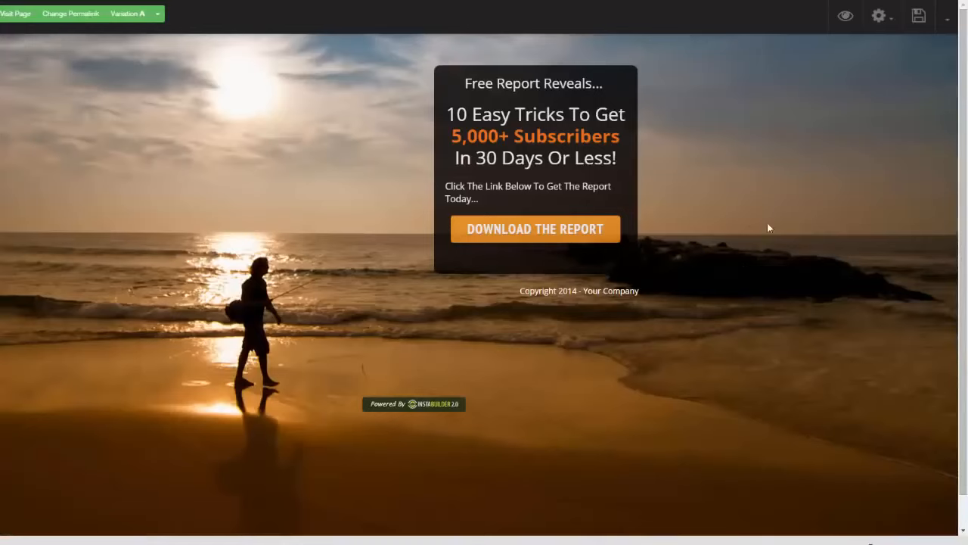
View the box settings of the dark "Free Report Reveals..." box, try its alignments, and center it on the page
left_click(627, 271)
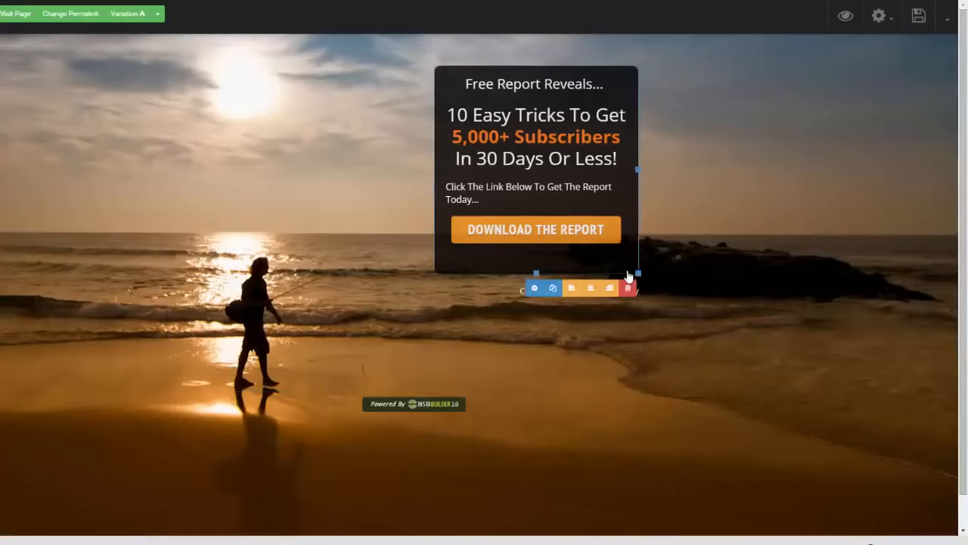
left_click(535, 288)
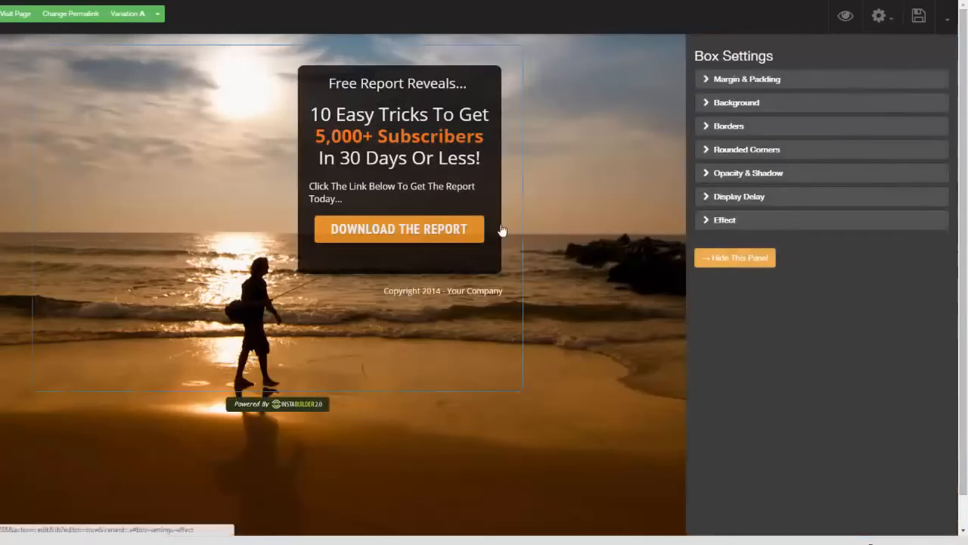
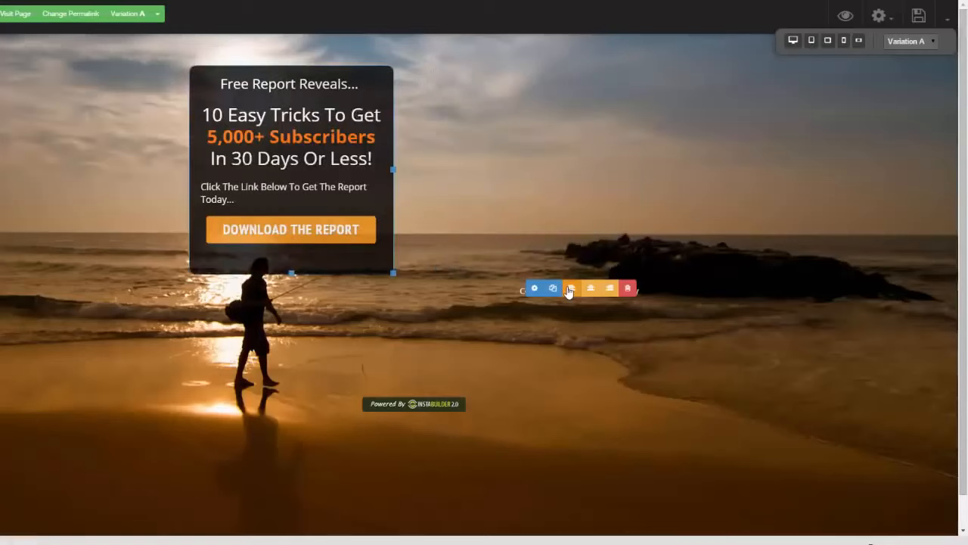
left_click(366, 288)
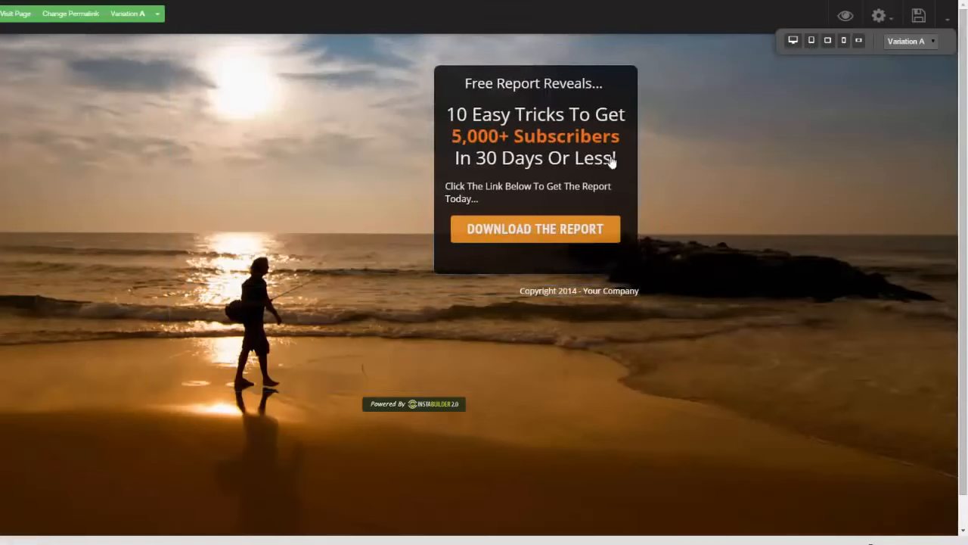
mouse_move(625, 274)
left_click(606, 289)
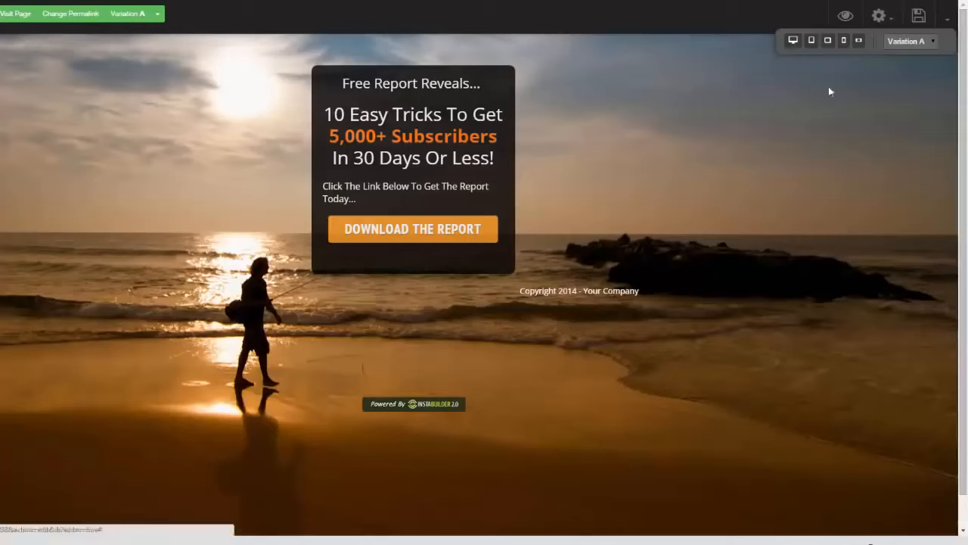
Exit the page editor to the dashboard without saving
left_click(947, 20)
left_click(898, 110)
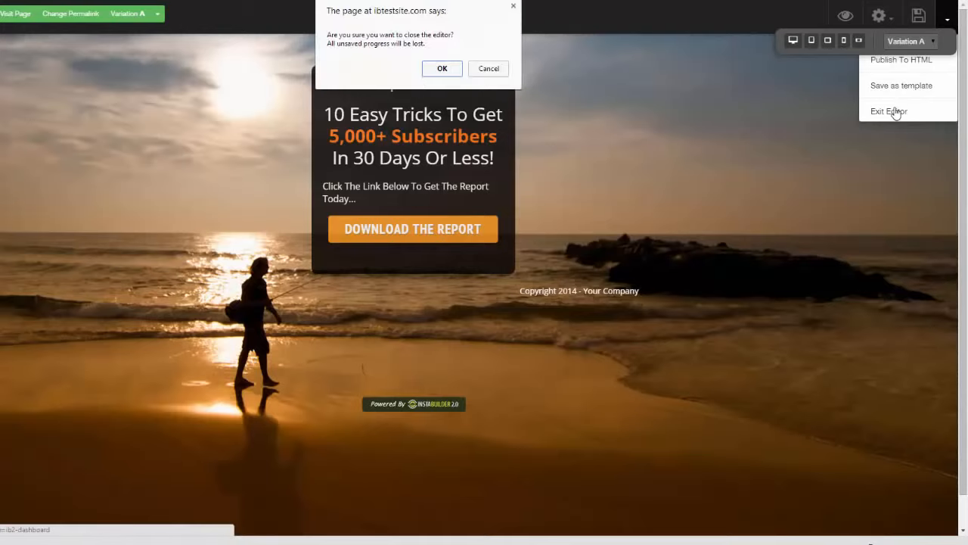
left_click(443, 68)
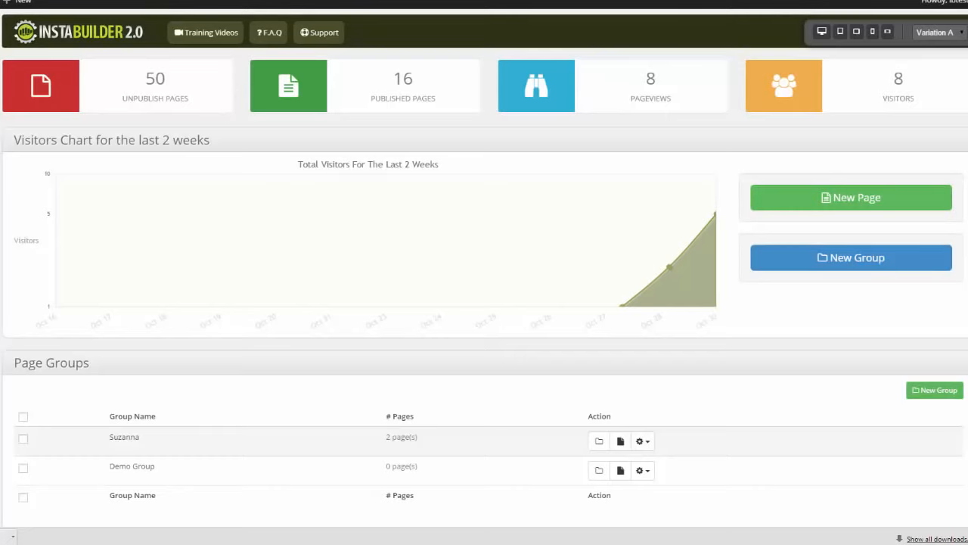
Look over the page groups and the ungrouped pages listed on the dashboard
scroll(485, 272, "down", 1)
scroll(484, 273, "up", 1)
scroll(484, 273, "down", 1)
scroll(959, 167, "down", 1)
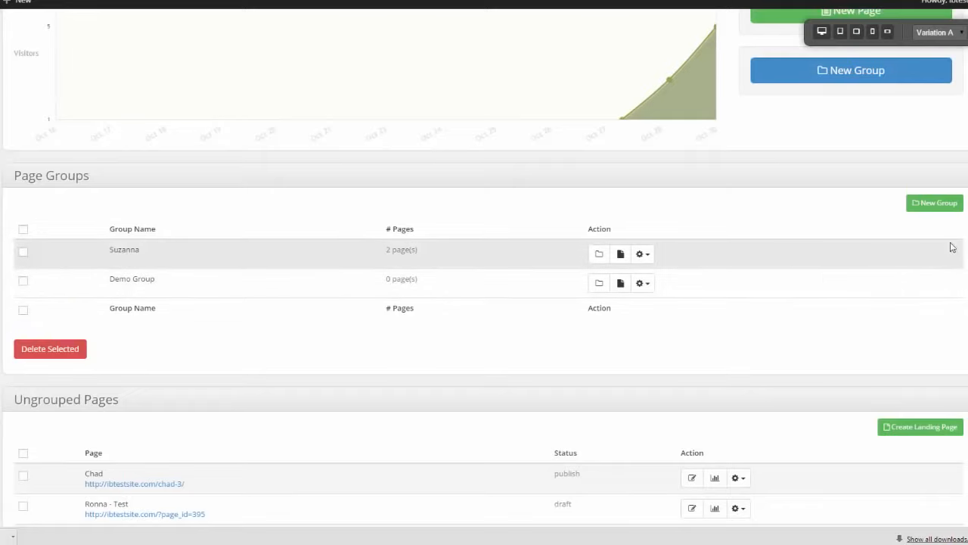
scroll(961, 249, "down", 1)
scroll(484, 272, "down", 4)
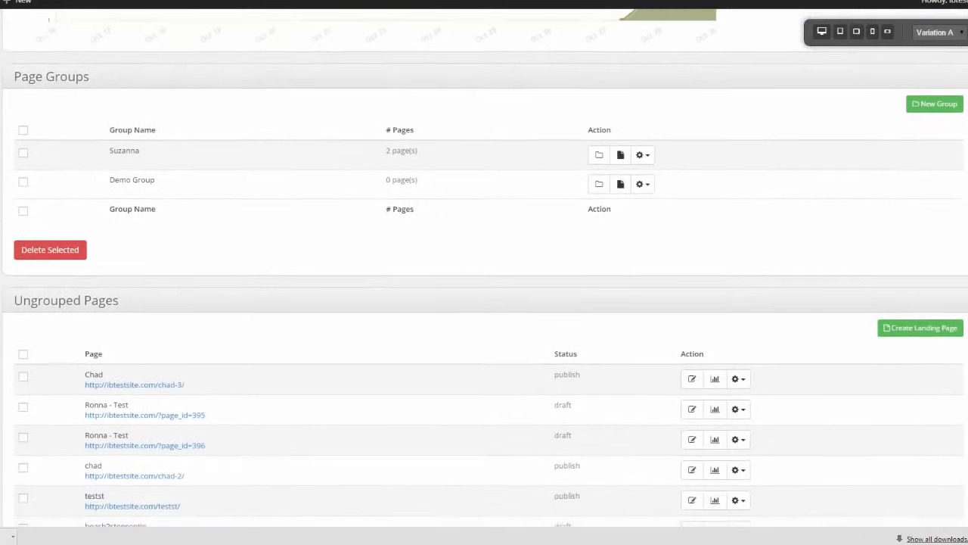
scroll(799, 292, "down", 1)
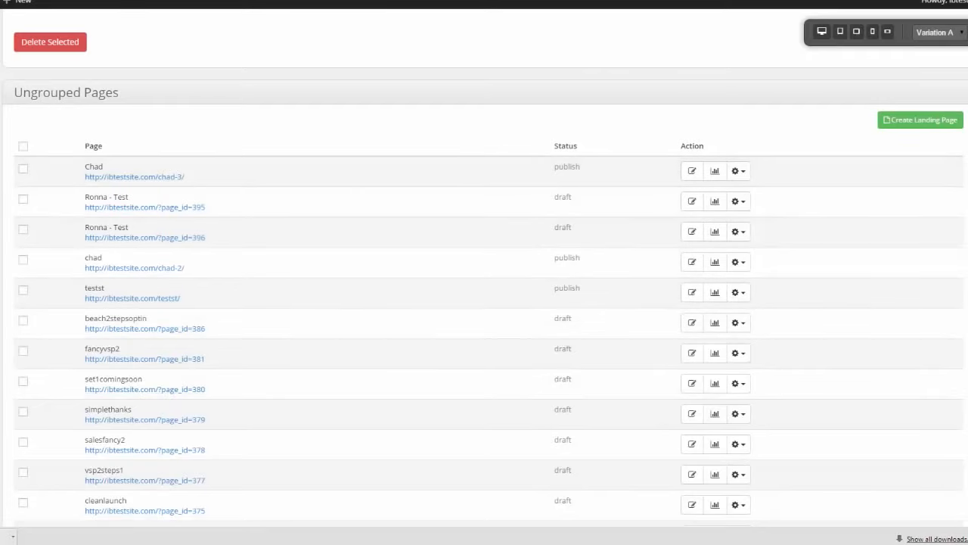
scroll(738, 215, "up", 1)
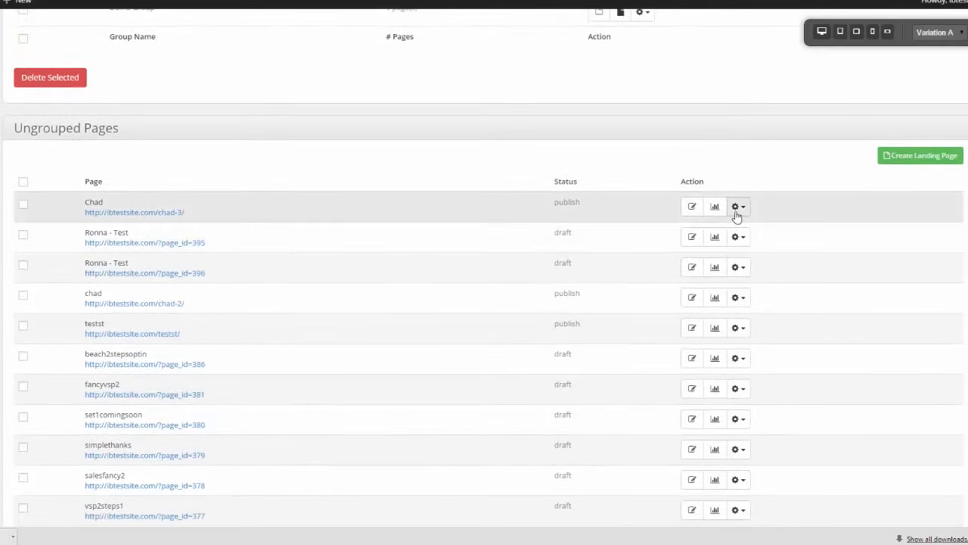
Check the management options of the first ungrouped page, and review its statistics chart and summary
left_click(745, 217)
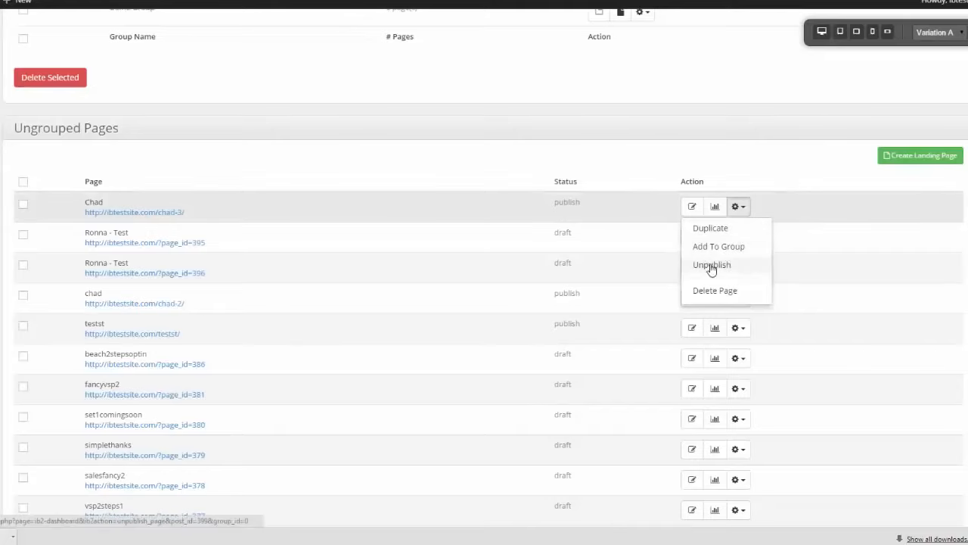
left_click(715, 205)
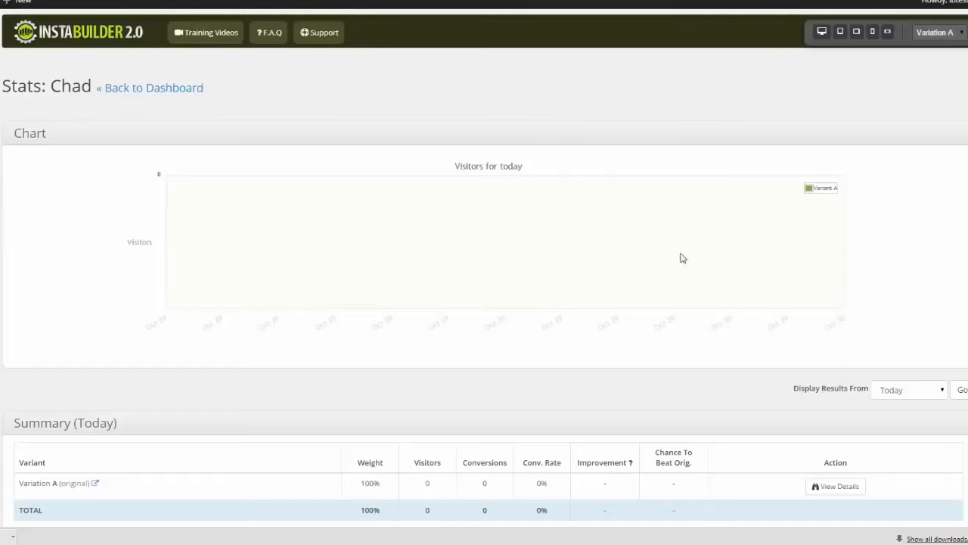
scroll(485, 273, "down", 1)
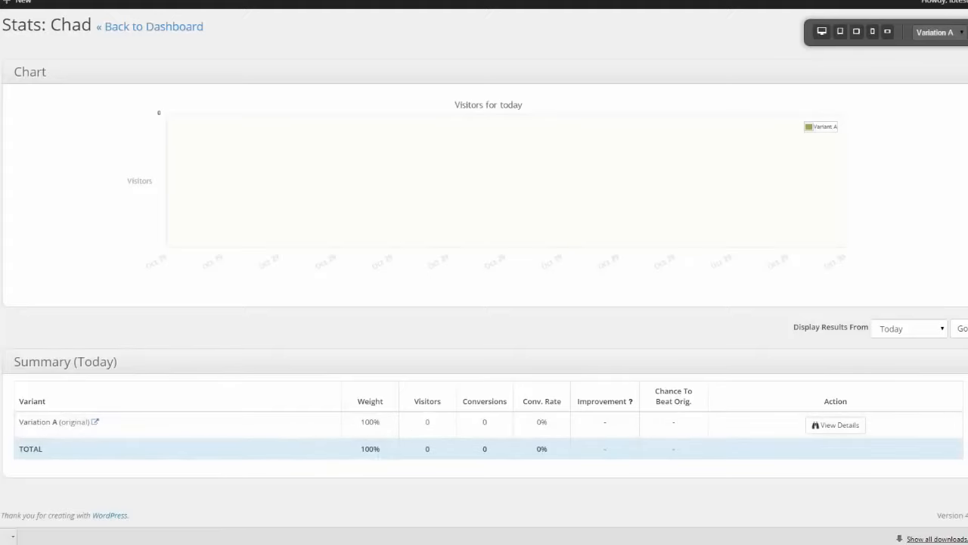
scroll(484, 272, "up", 1)
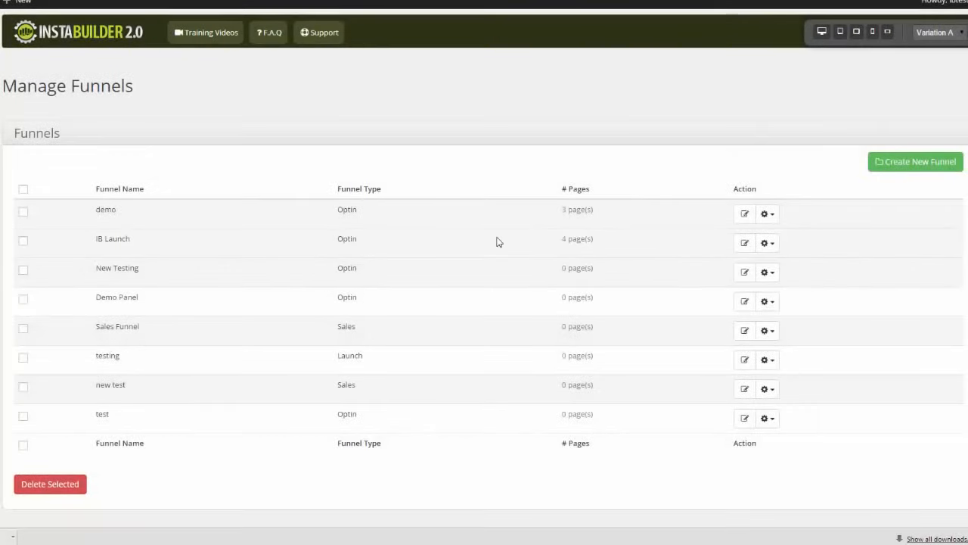
Start a new funnel and name it with the owner's first name followed by "funnel"
left_click(921, 163)
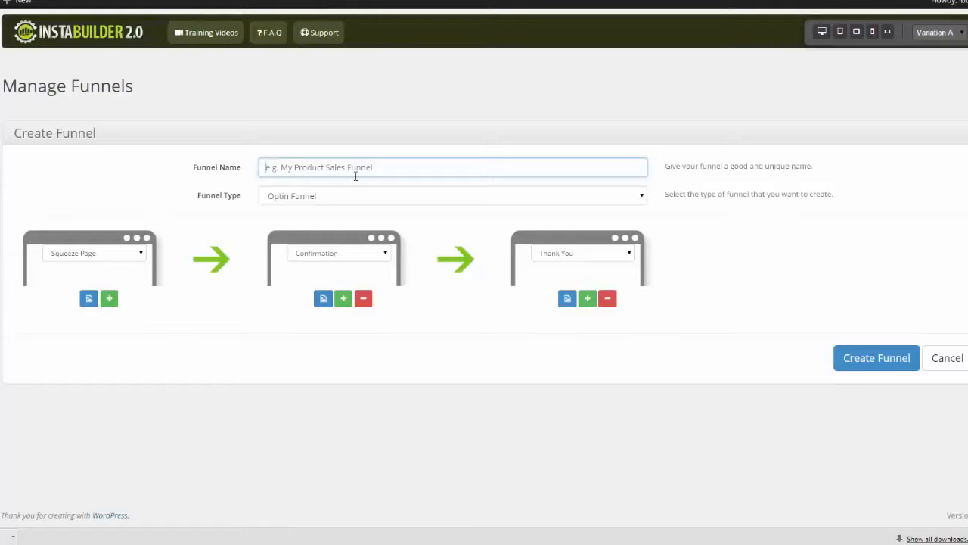
type("chads funnel")
left_click(115, 185)
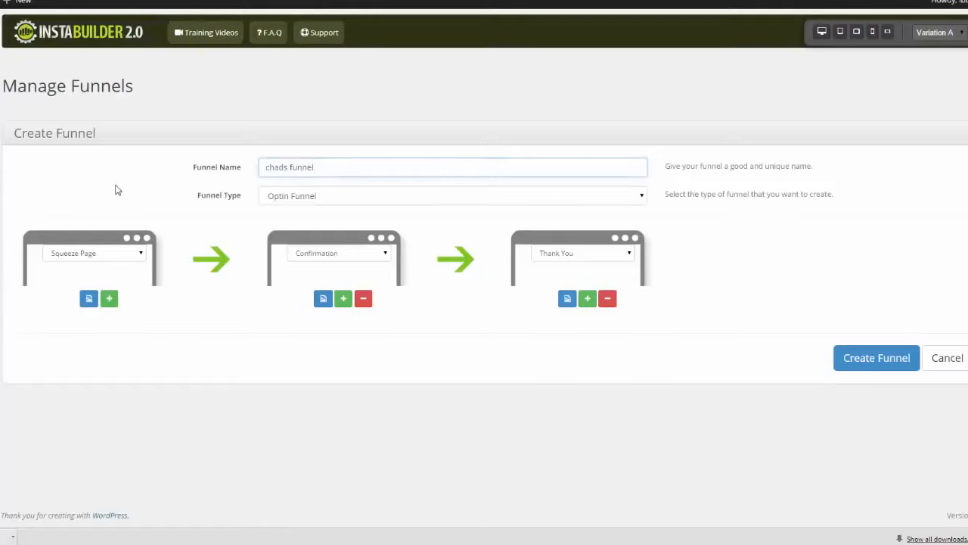
Try the Webinar Funnel type for the new funnel, and return it to Optin Funnel
left_click(643, 197)
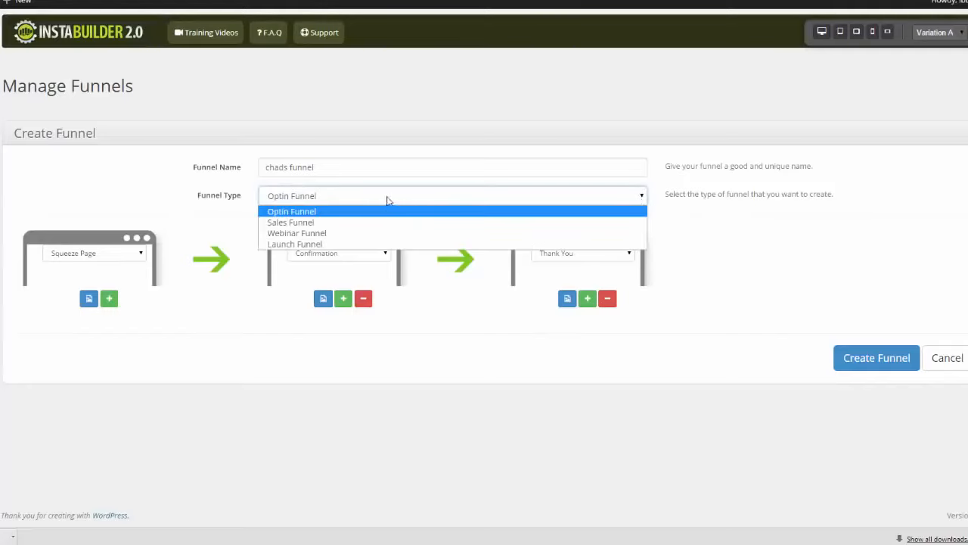
left_click(361, 234)
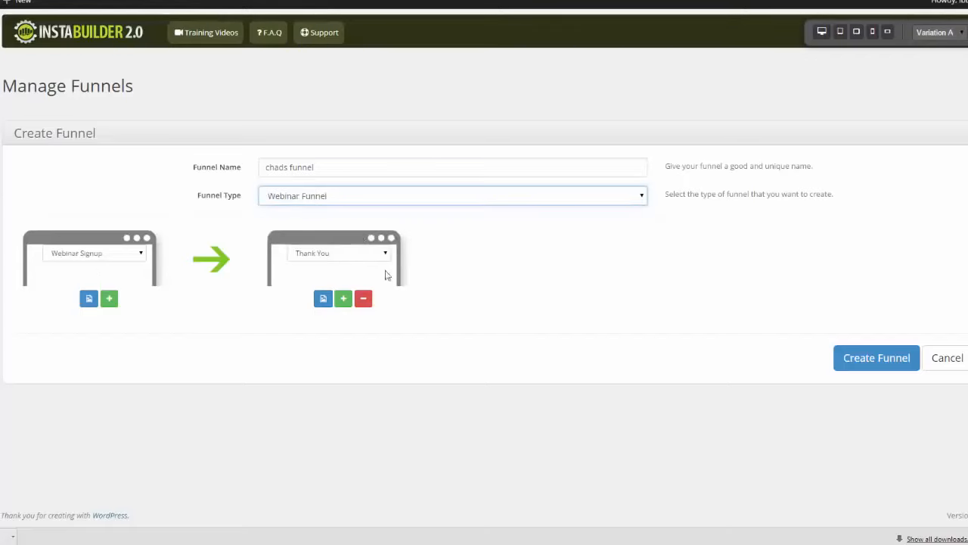
left_click(644, 196)
left_click(627, 213)
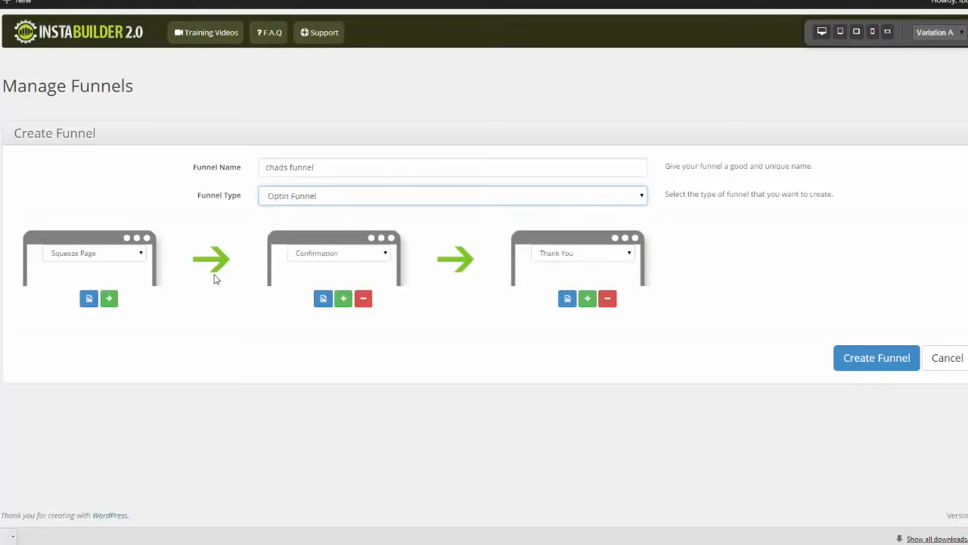
View the templates offered for the funnel's Squeeze Page and Confirmation steps without choosing one
left_click(88, 300)
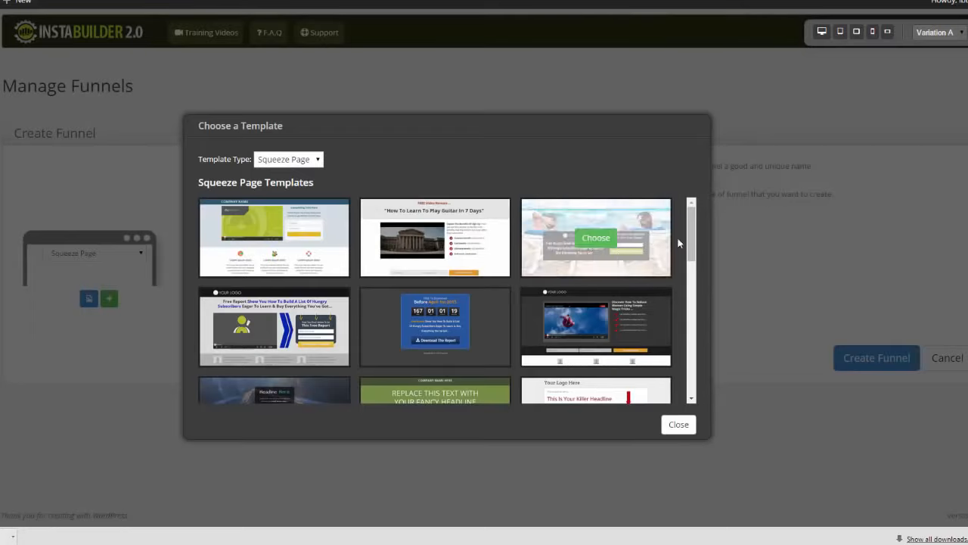
left_click(674, 424)
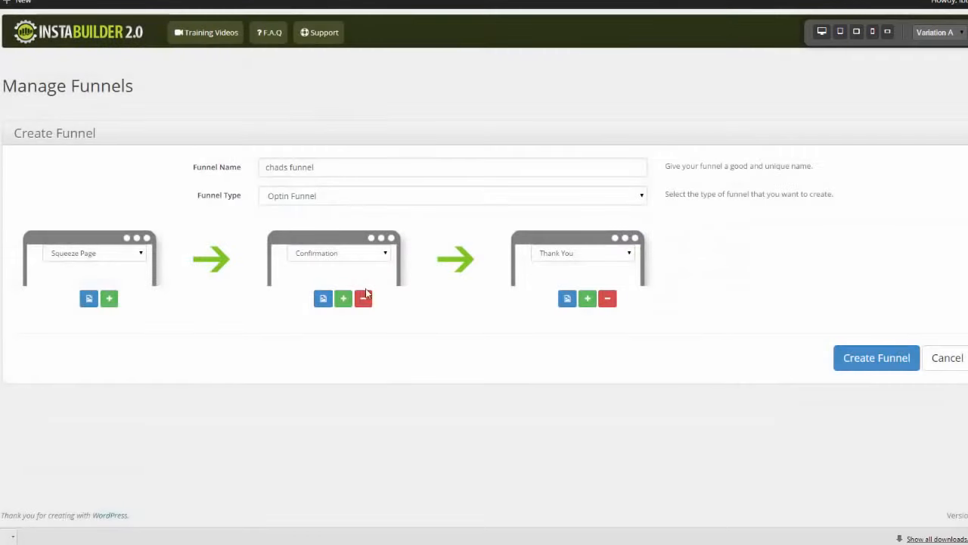
left_click(323, 298)
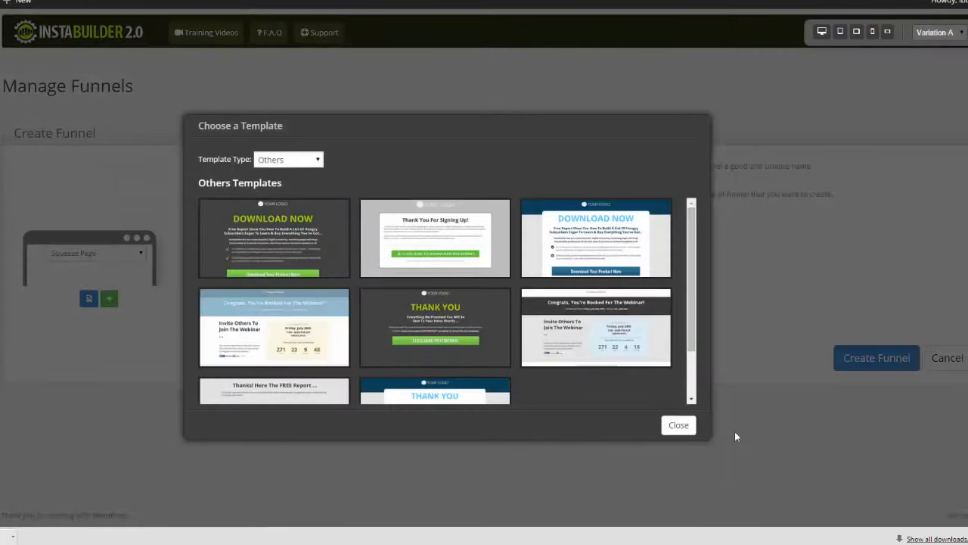
left_click(679, 425)
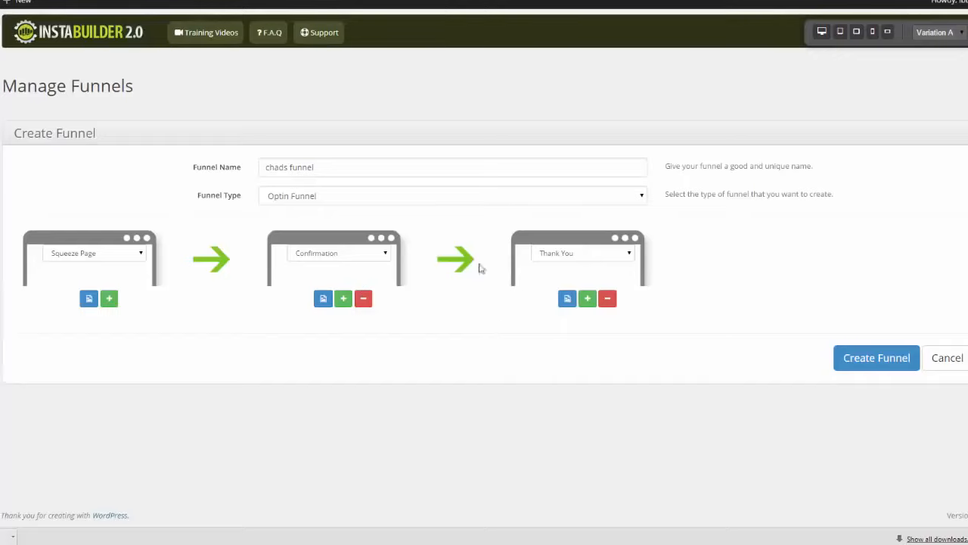
Add a fourth page after the Thank You page of the funnel and set its type to Sales Page
left_click(588, 300)
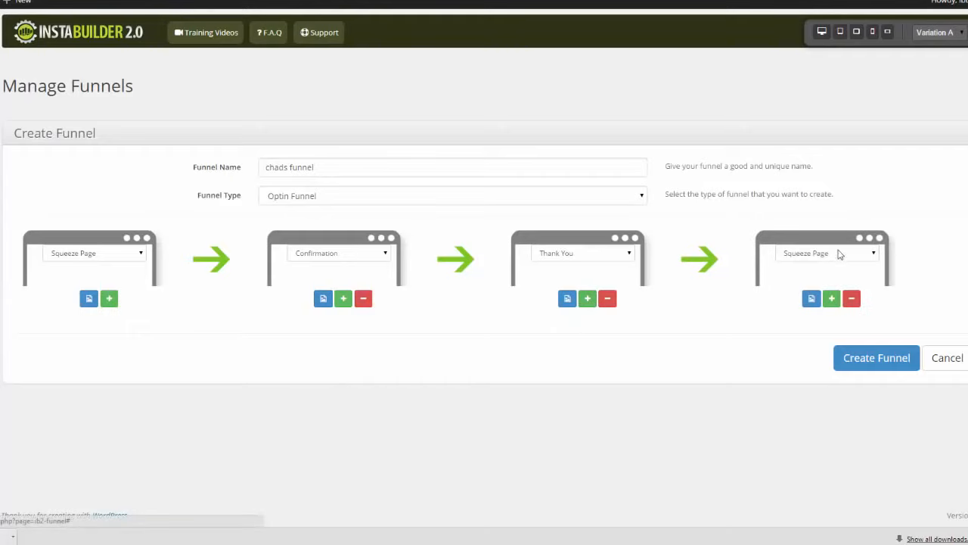
left_click(876, 254)
left_click(832, 277)
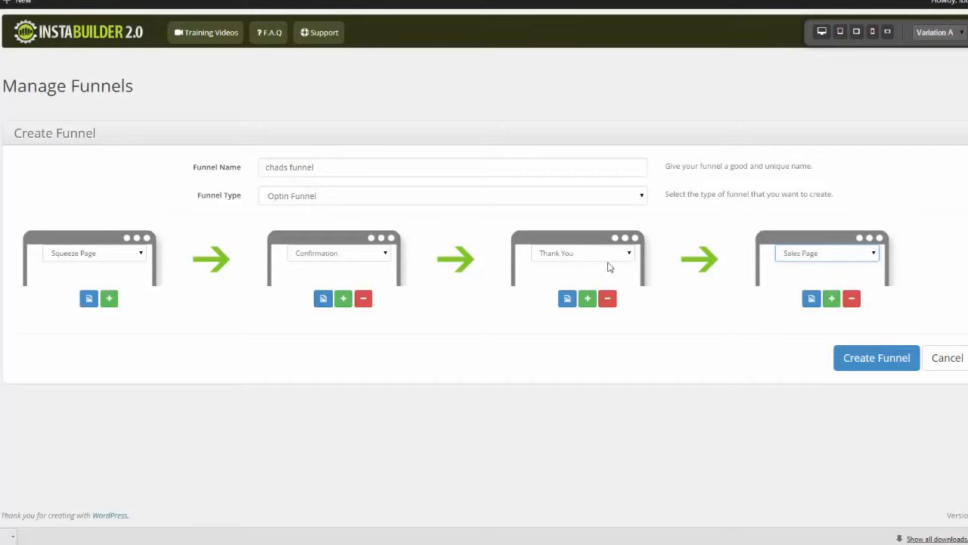
Change the funnel's third page to Upsell Page and its fourth page to Launch Video
left_click(628, 254)
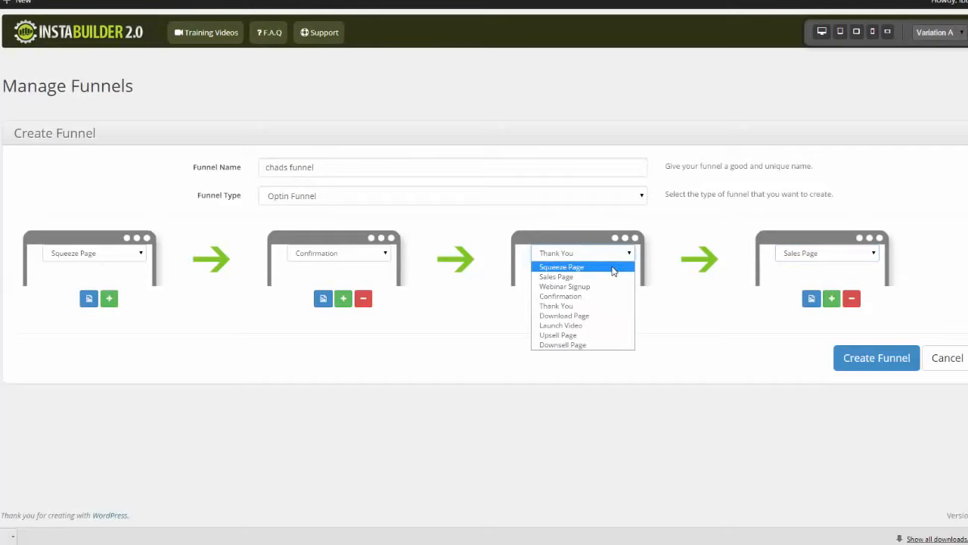
left_click(590, 335)
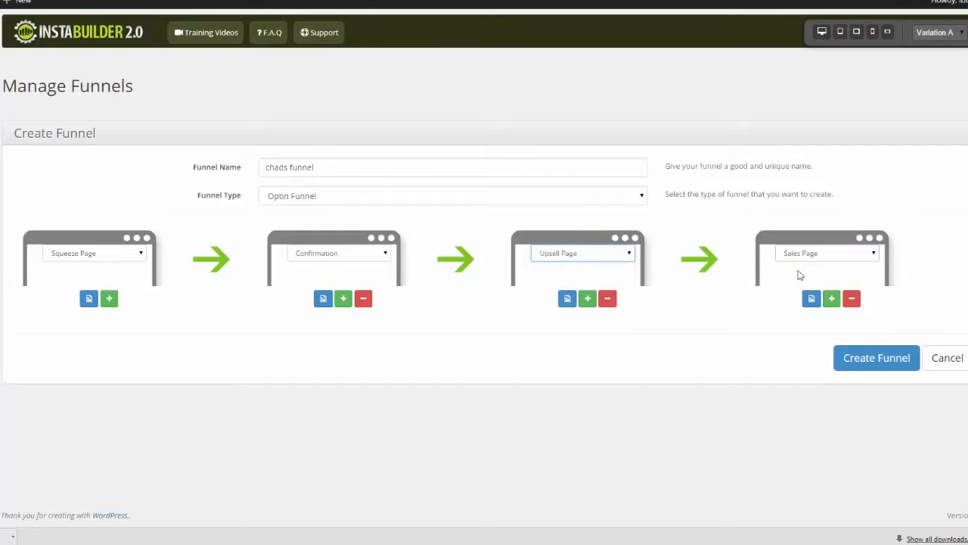
left_click(874, 253)
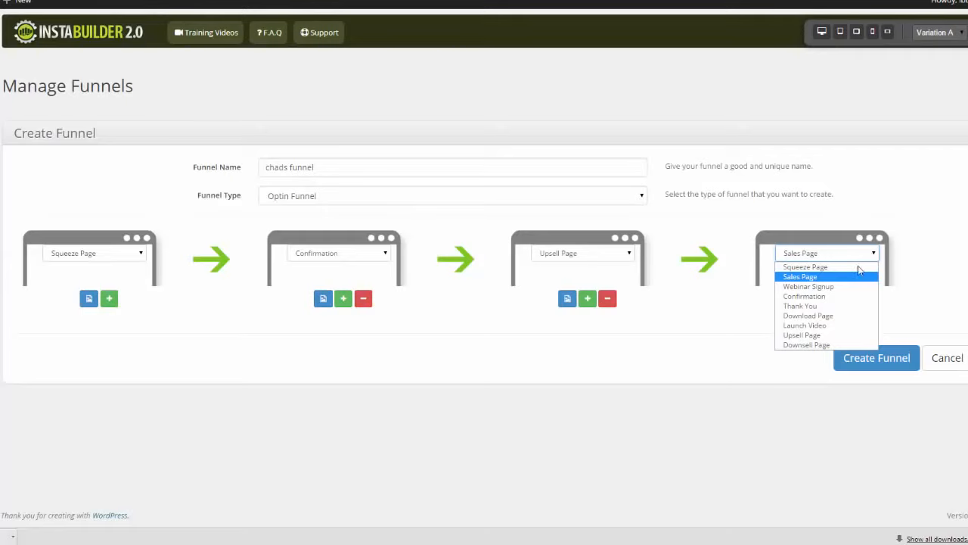
left_click(838, 325)
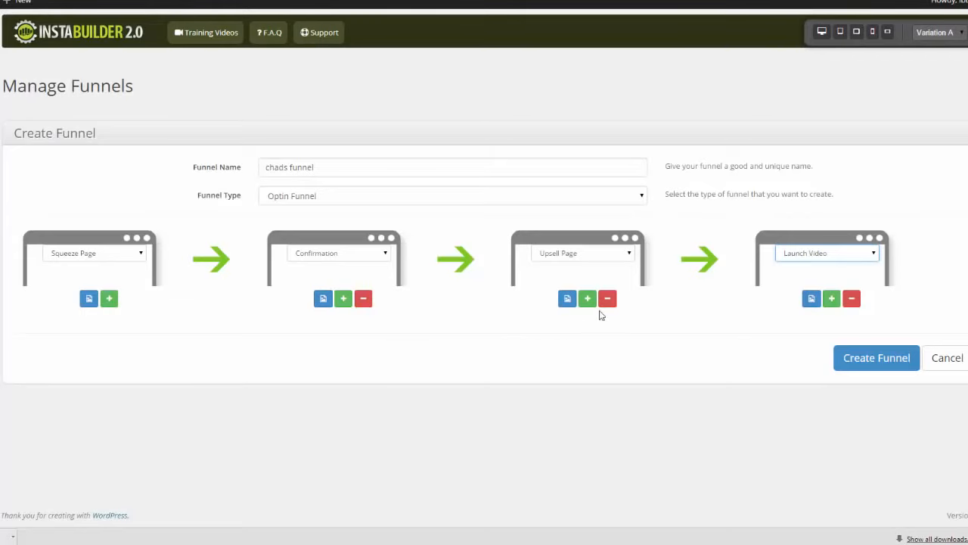
Browse the Sales Page templates for the funnel's Upsell Page, and create the funnel
left_click(569, 301)
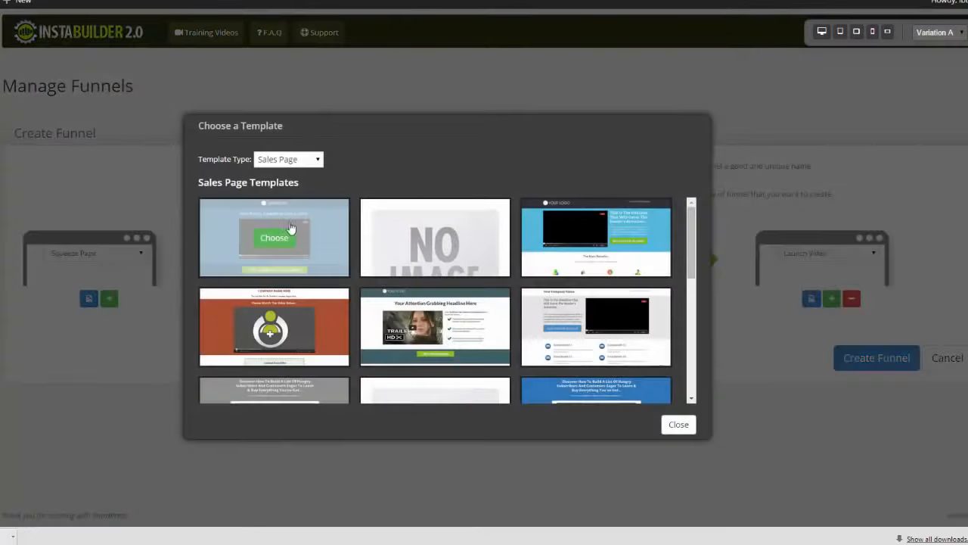
left_click_drag(690, 250, 679, 368)
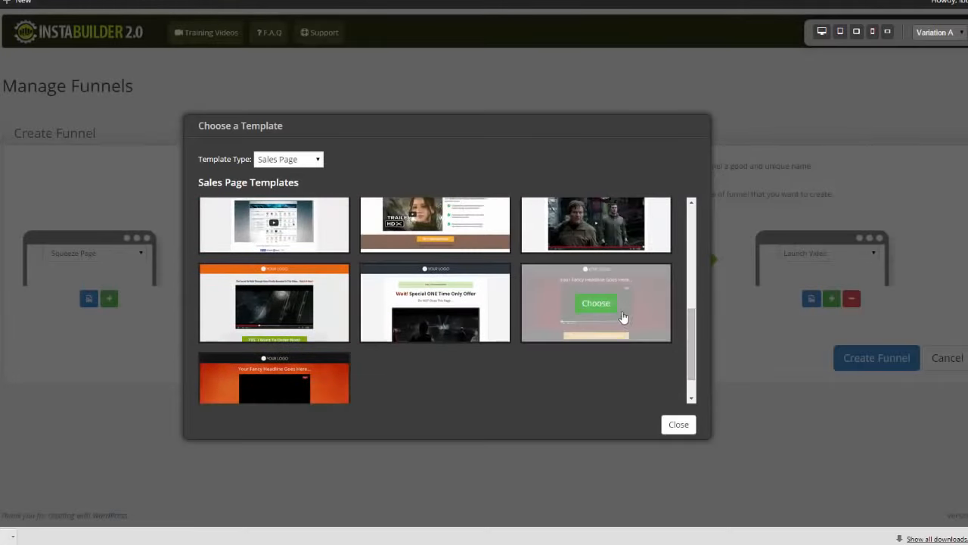
left_click(659, 283)
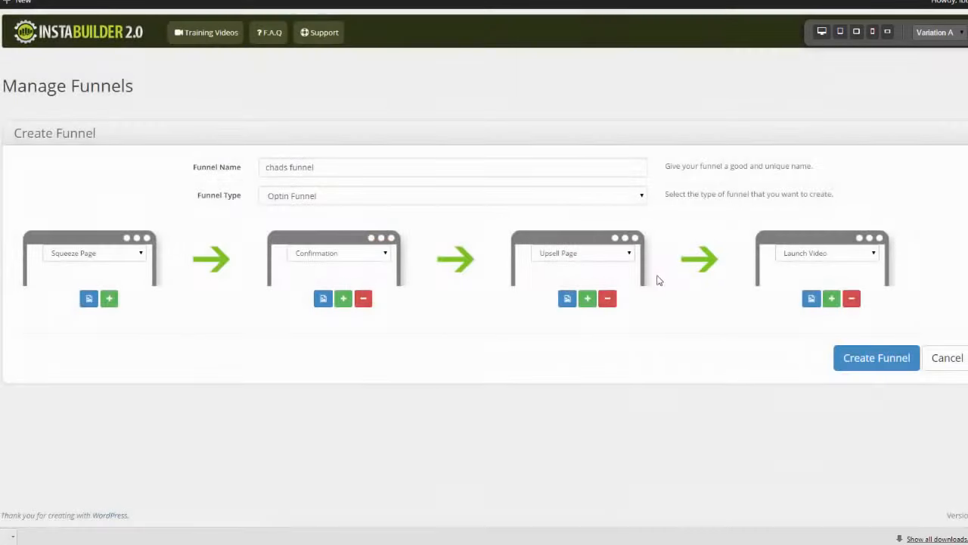
left_click(886, 363)
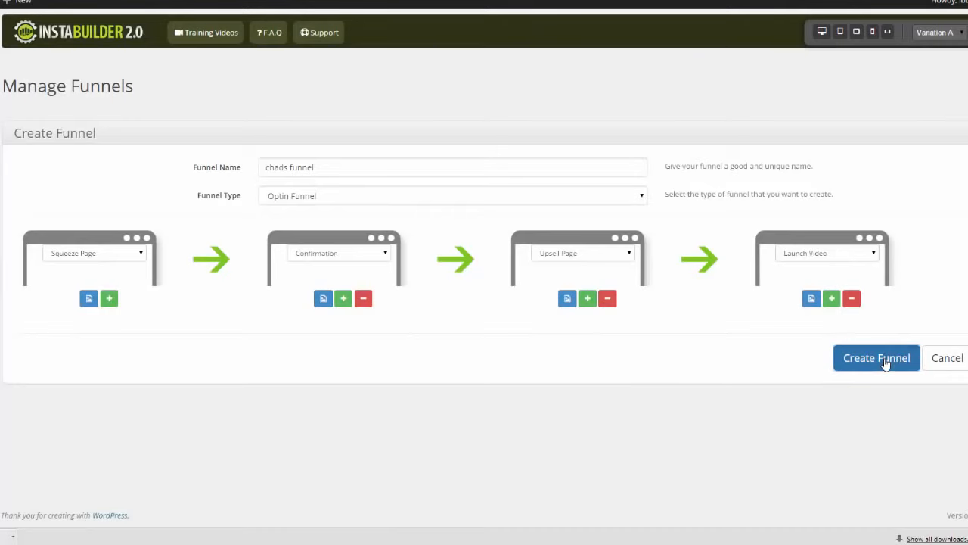